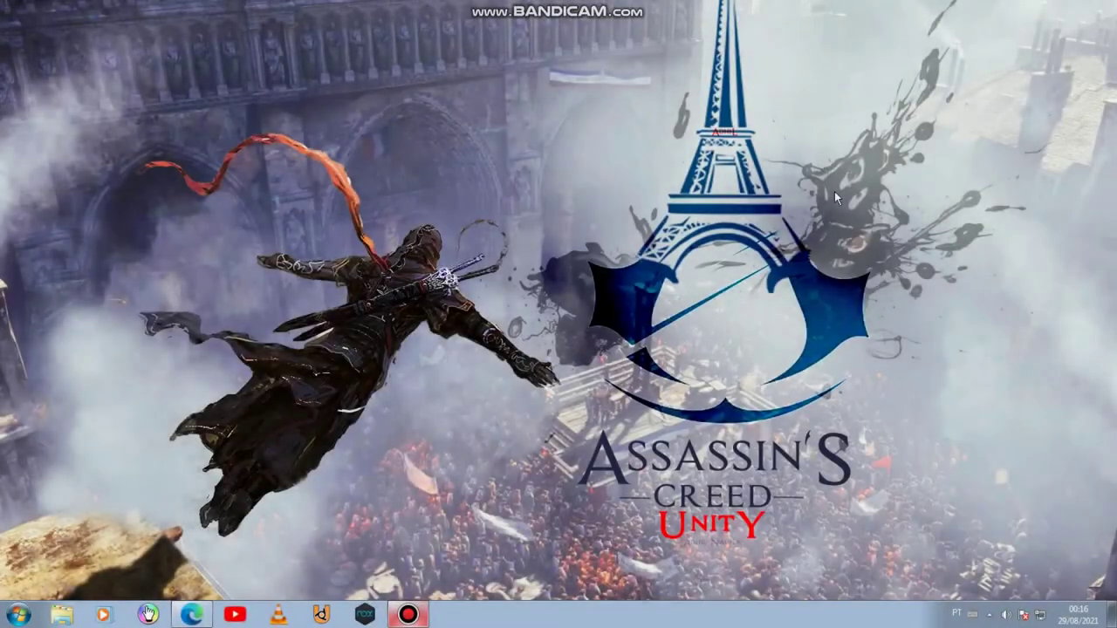
- Refresh the desktop twice with Atualizar, then restore the browser showing Discord's #02-help channel
{"action": "right_click", "coordinate": [822, 158]}
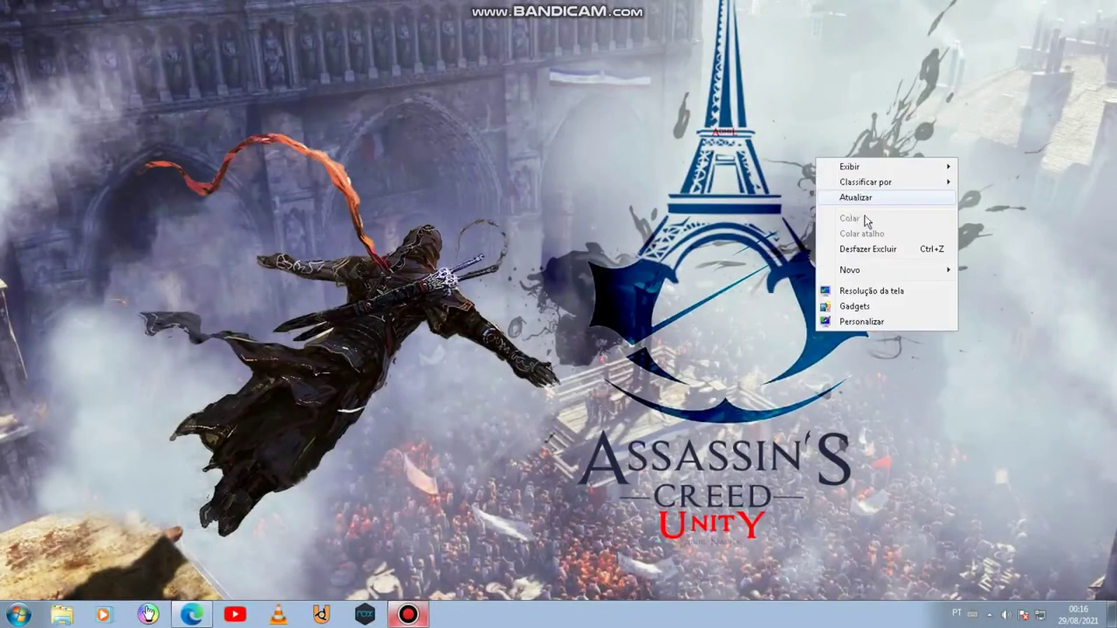
{"action": "left_click", "coordinate": [840, 194]}
{"action": "right_click", "coordinate": [765, 166]}
{"action": "left_click", "coordinate": [803, 205]}
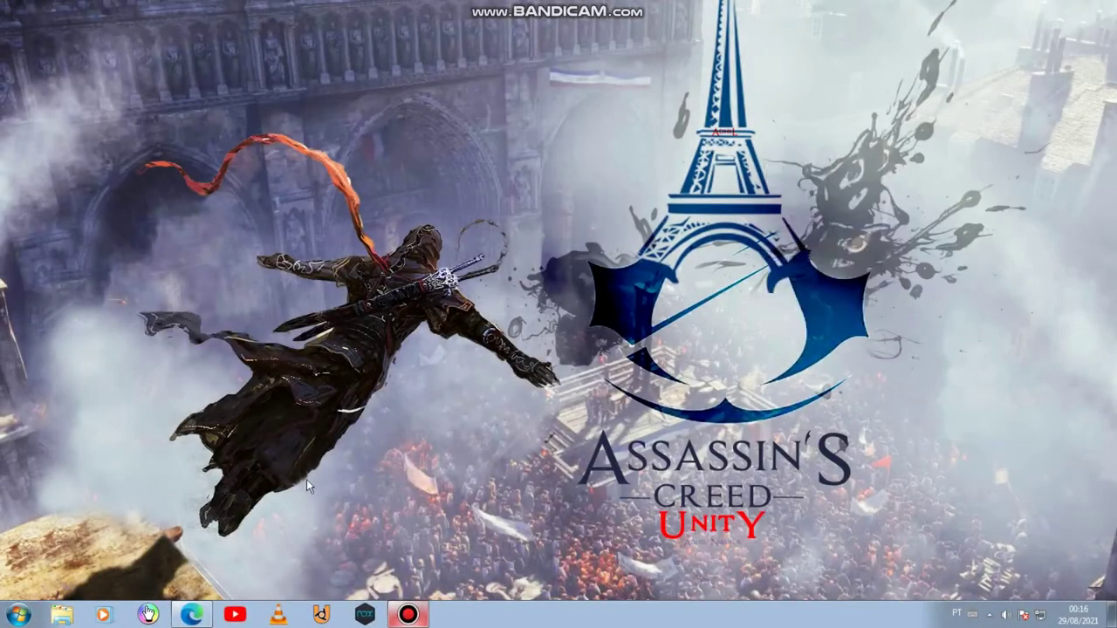
{"action": "left_click", "coordinate": [191, 615]}
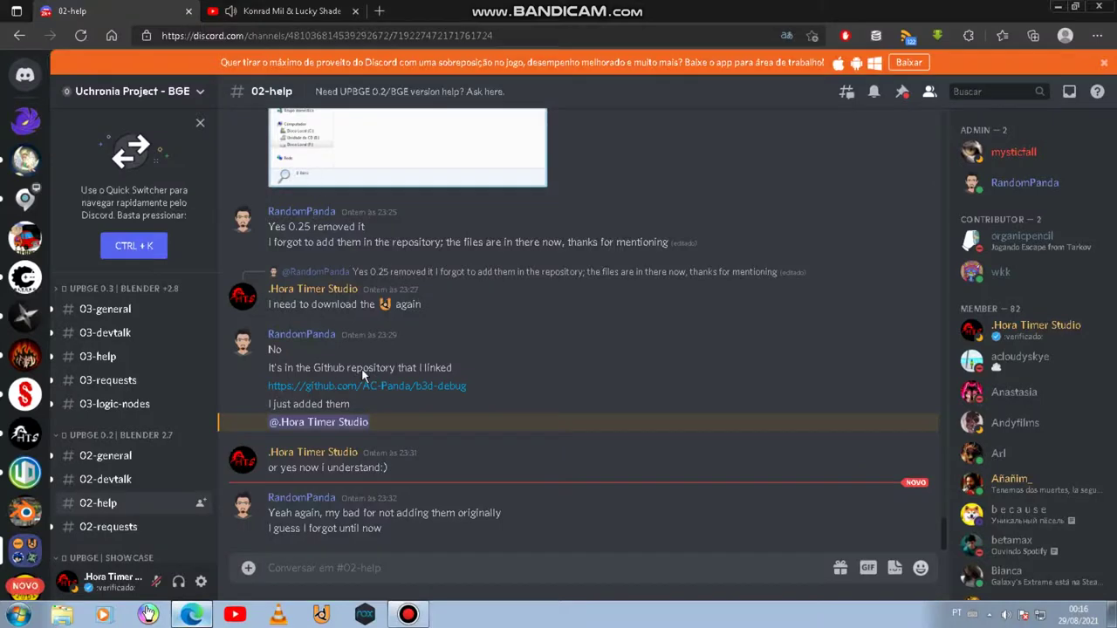
- Scroll the #02-help chat to the shared message and open its b3d-debug GitHub repository link
{"action": "scroll", "coordinate": [420, 371], "scroll_direction": "up", "scroll_amount": 4}
{"action": "scroll", "coordinate": [542, 369], "scroll_direction": "up", "scroll_amount": 3}
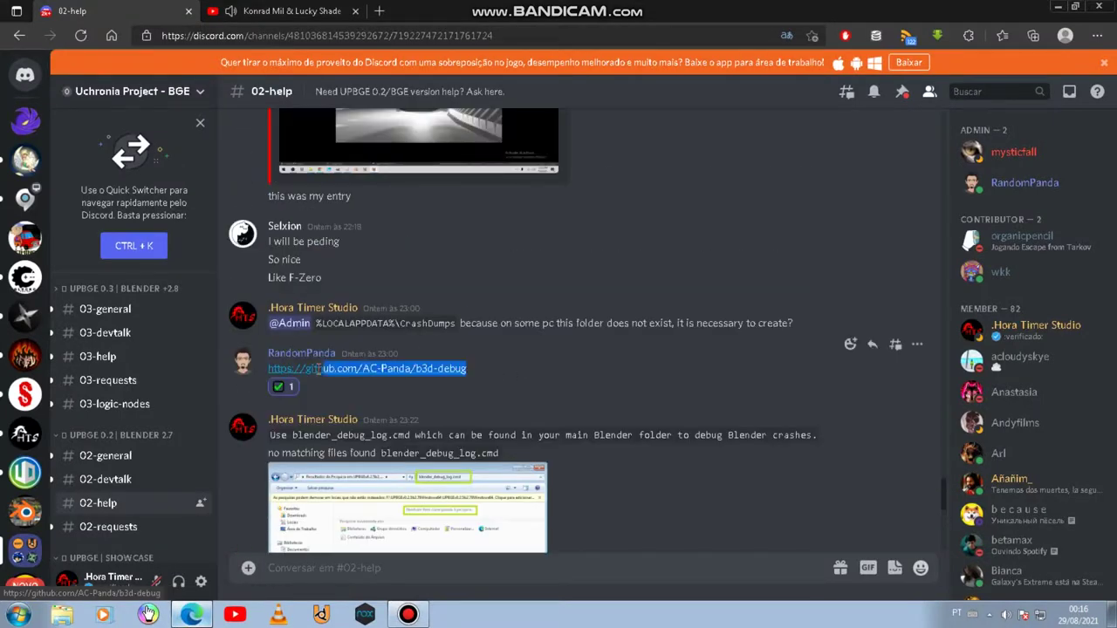
{"action": "left_click_drag", "start_coordinate": [509, 366], "coordinate": [266, 370]}
{"action": "scroll", "coordinate": [606, 393], "scroll_direction": "down", "scroll_amount": 5}
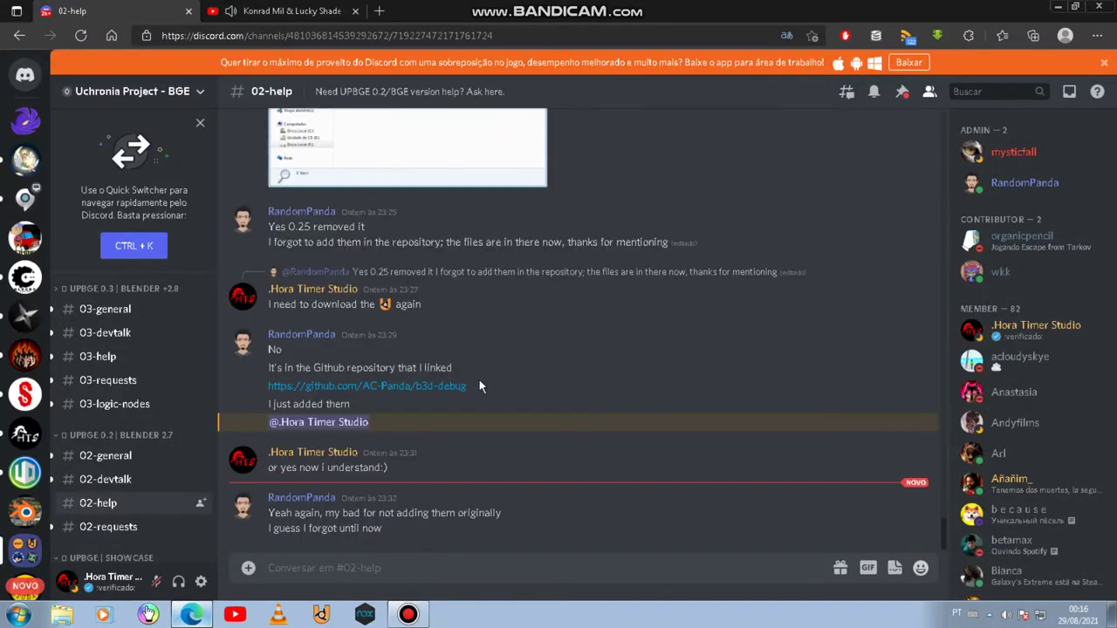
{"action": "scroll", "coordinate": [489, 395], "scroll_direction": "up", "scroll_amount": 2}
{"action": "scroll", "coordinate": [494, 391], "scroll_direction": "up", "scroll_amount": 1}
{"action": "scroll", "coordinate": [523, 402], "scroll_direction": "down", "scroll_amount": 4}
{"action": "left_click_drag", "start_coordinate": [468, 386], "coordinate": [267, 389]}
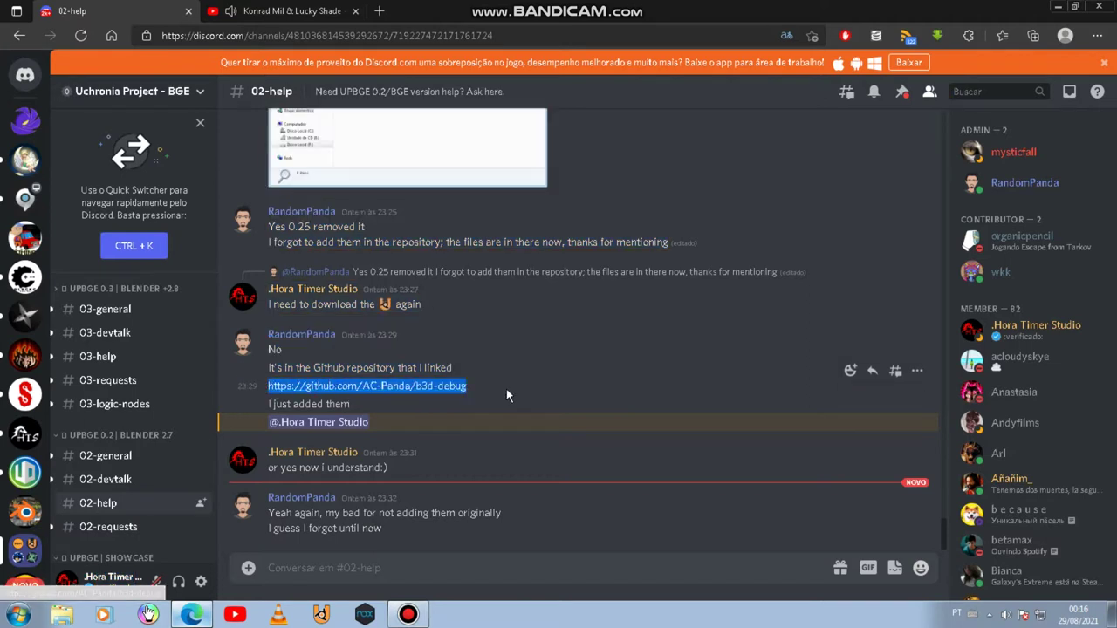
{"action": "left_click", "coordinate": [427, 387]}
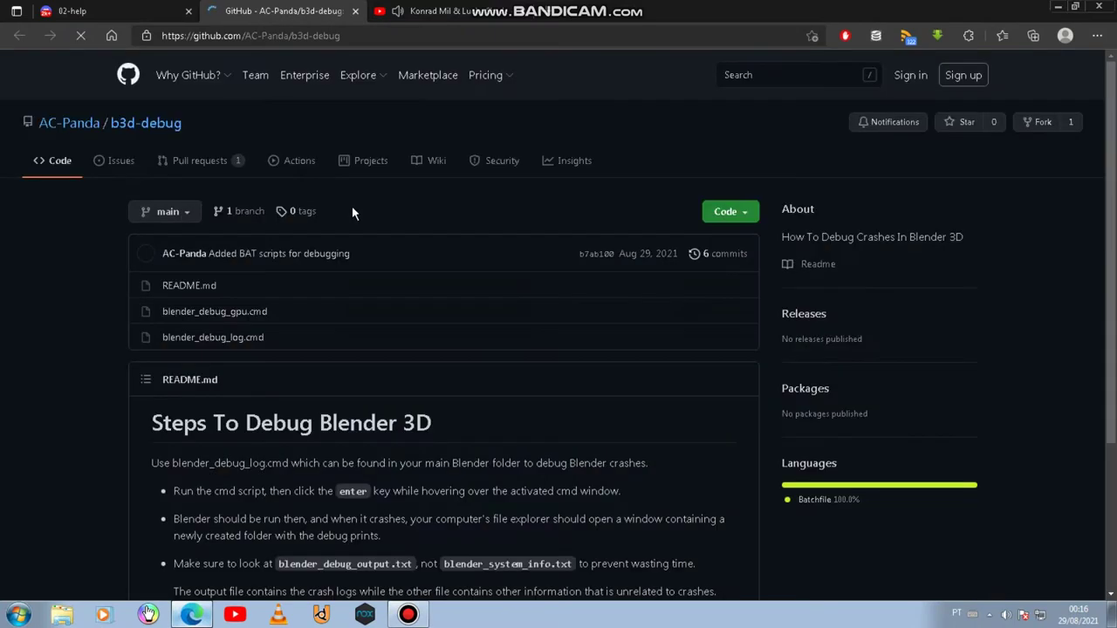
{"action": "left_click", "coordinate": [579, 175]}
{"action": "scroll", "coordinate": [142, 264], "scroll_direction": "down", "scroll_amount": 3}
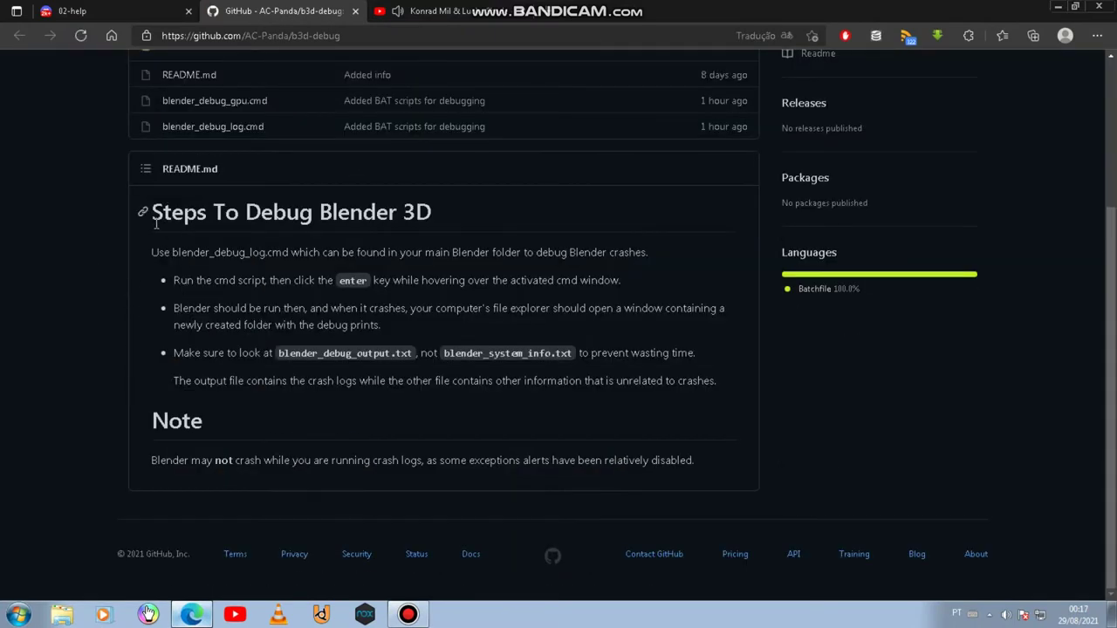
{"action": "left_click_drag", "start_coordinate": [150, 212], "coordinate": [478, 221]}
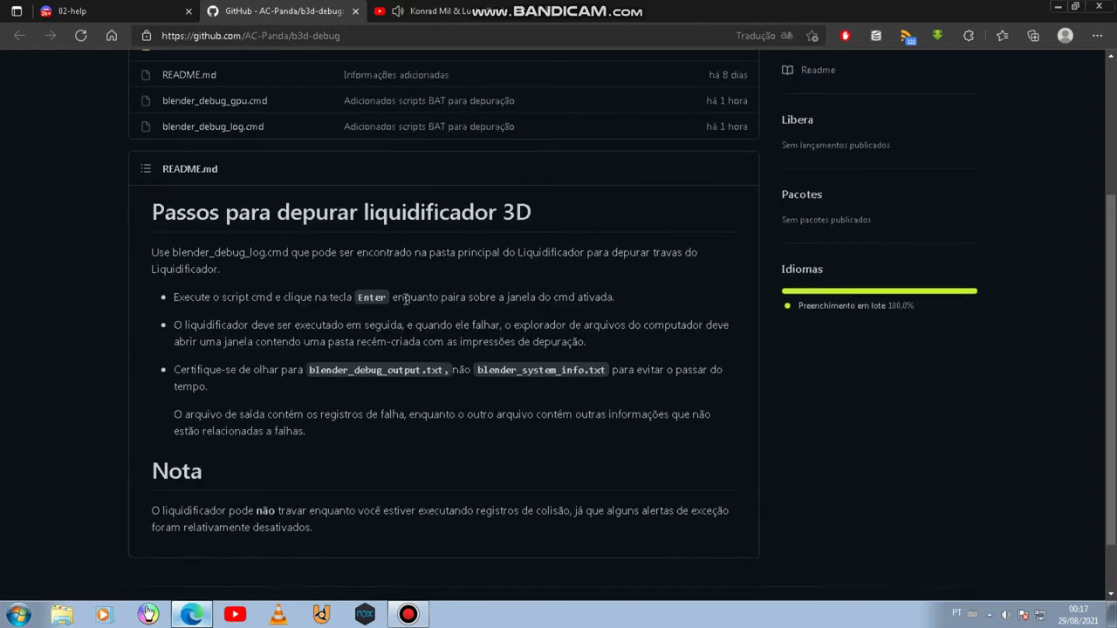
{"action": "left_click_drag", "start_coordinate": [532, 213], "coordinate": [153, 218]}
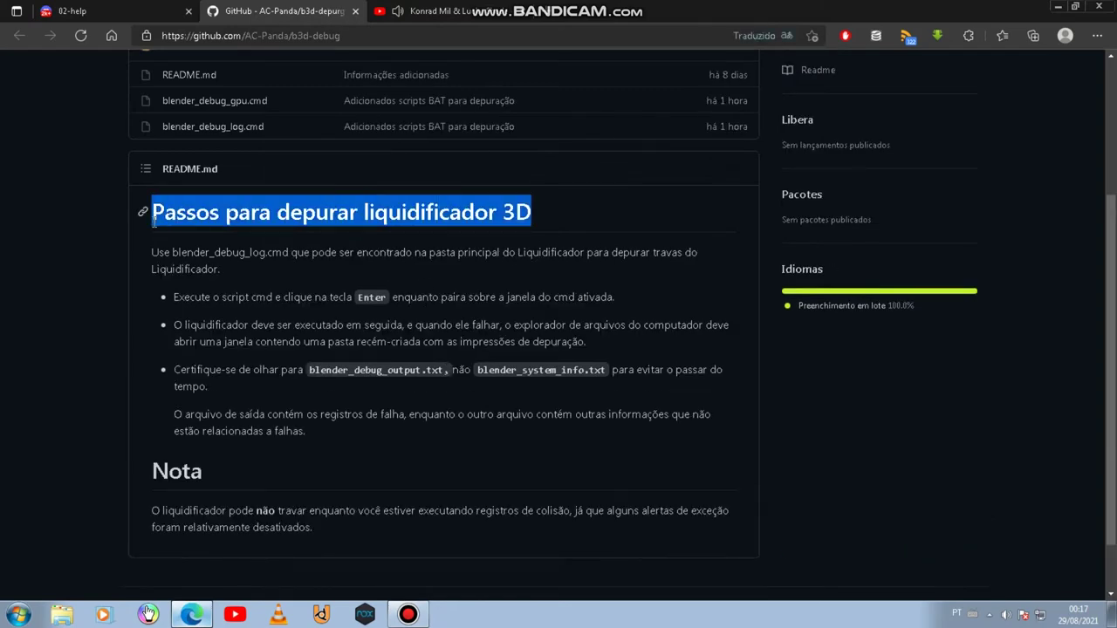
{"action": "left_click", "coordinate": [95, 278]}
{"action": "scroll", "coordinate": [96, 277], "scroll_direction": "up", "scroll_amount": 3}
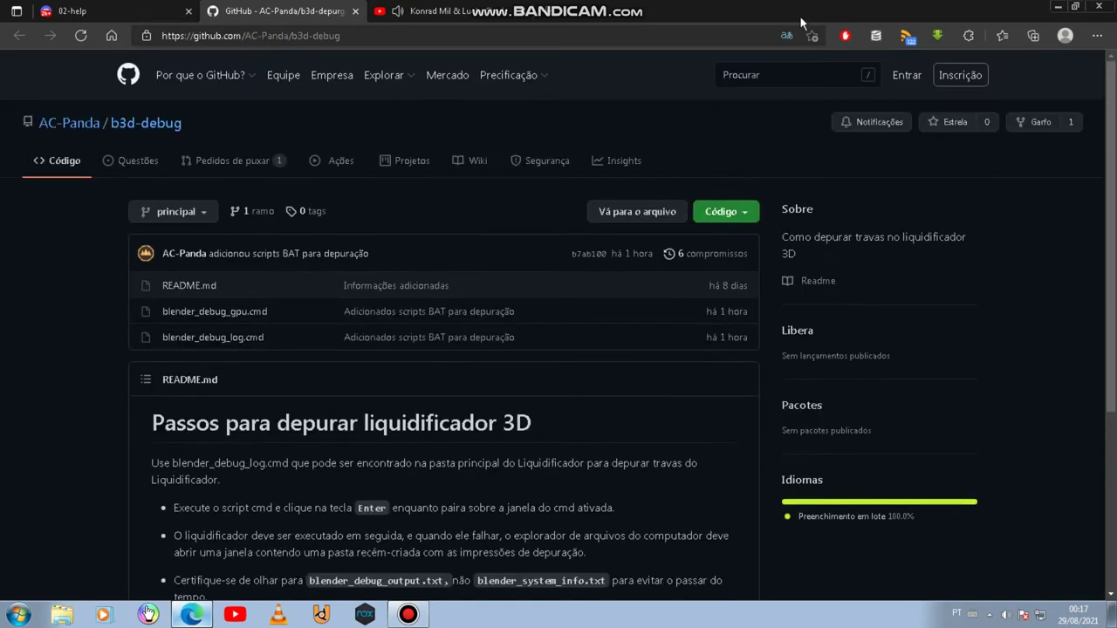
{"action": "left_click", "coordinate": [786, 36]}
{"action": "left_click", "coordinate": [747, 164]}
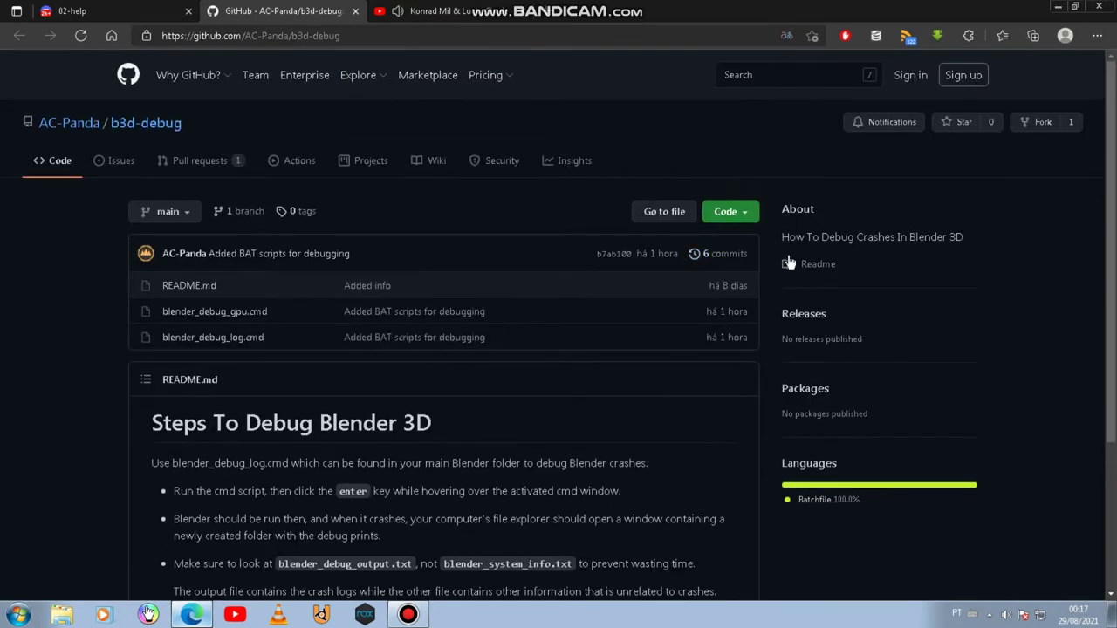
- Download the repository with Code > Download ZIP and save b3d-debug-main.zip in Downloads\2021
{"action": "left_click", "coordinate": [740, 218]}
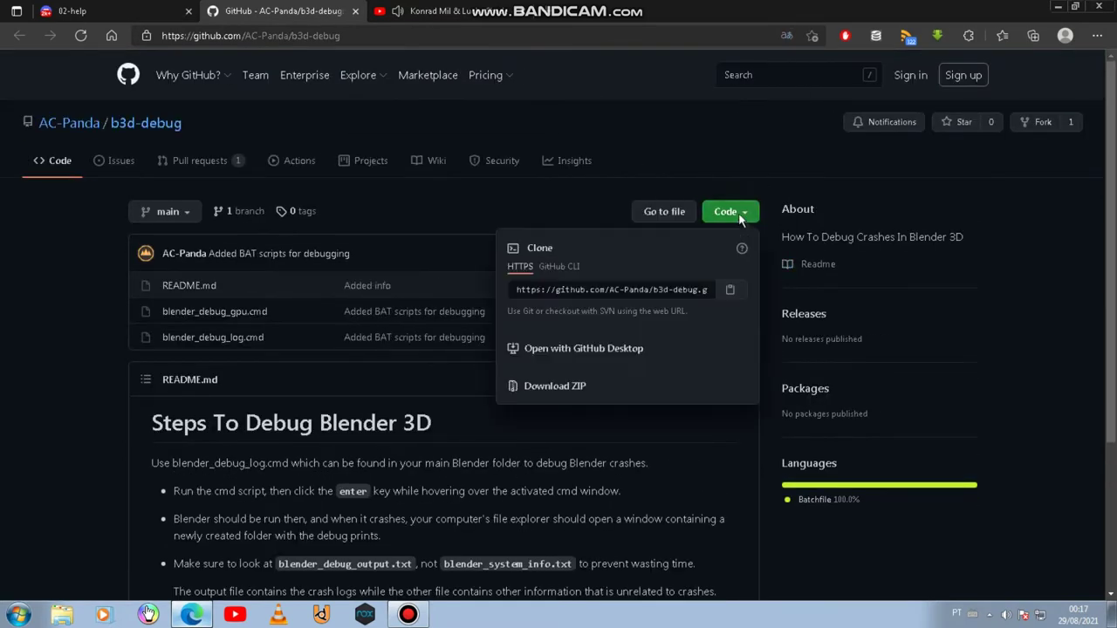
{"action": "left_click", "coordinate": [626, 389]}
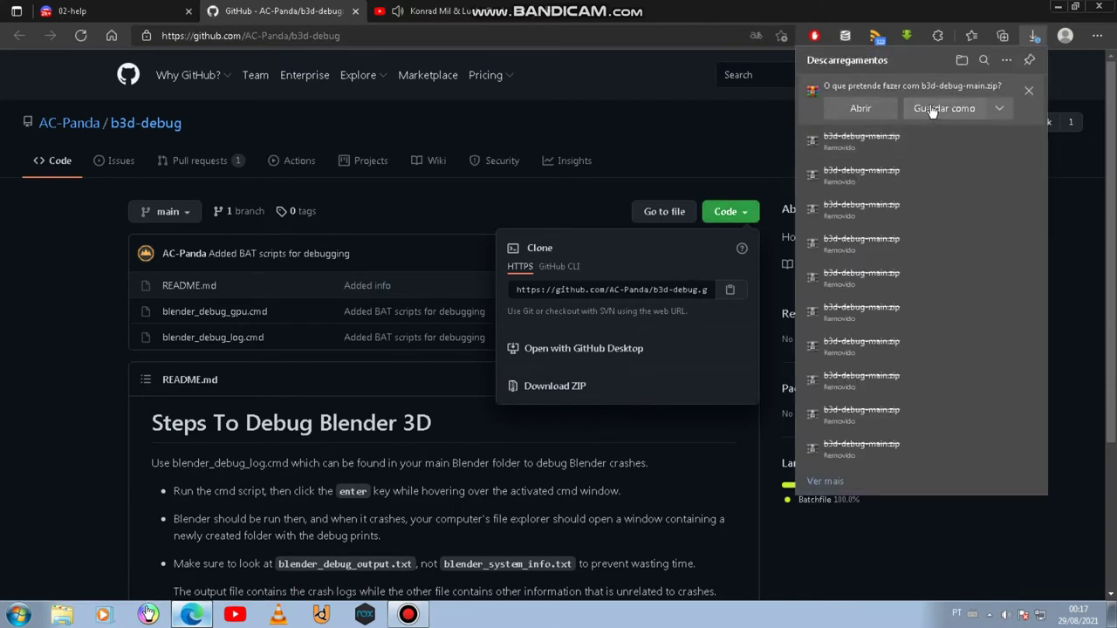
{"action": "left_click", "coordinate": [951, 112]}
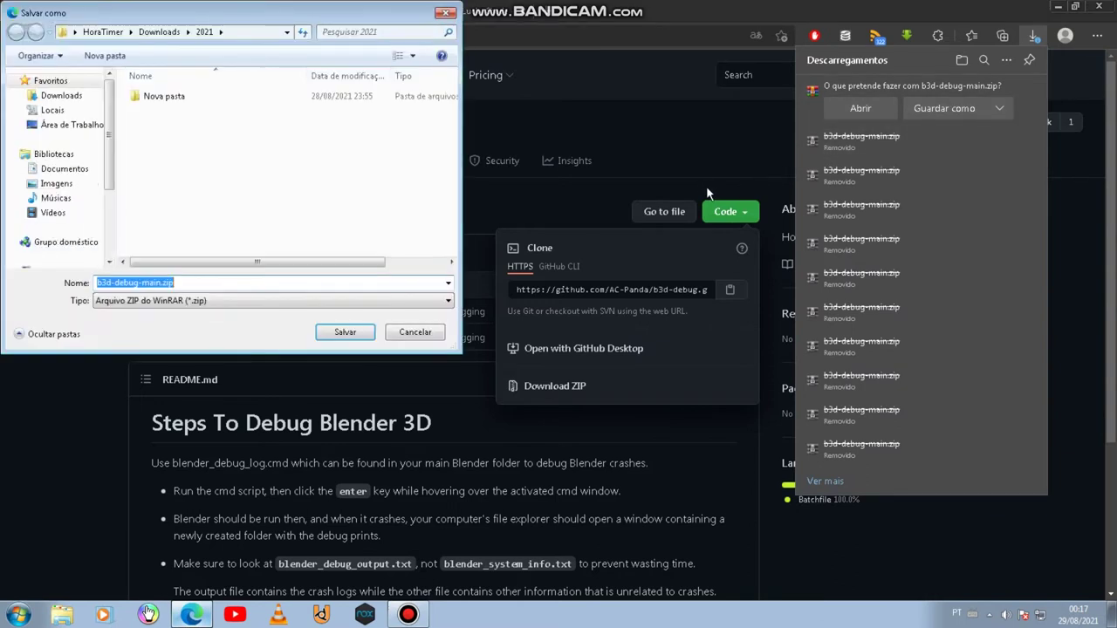
{"action": "left_click", "coordinate": [345, 331]}
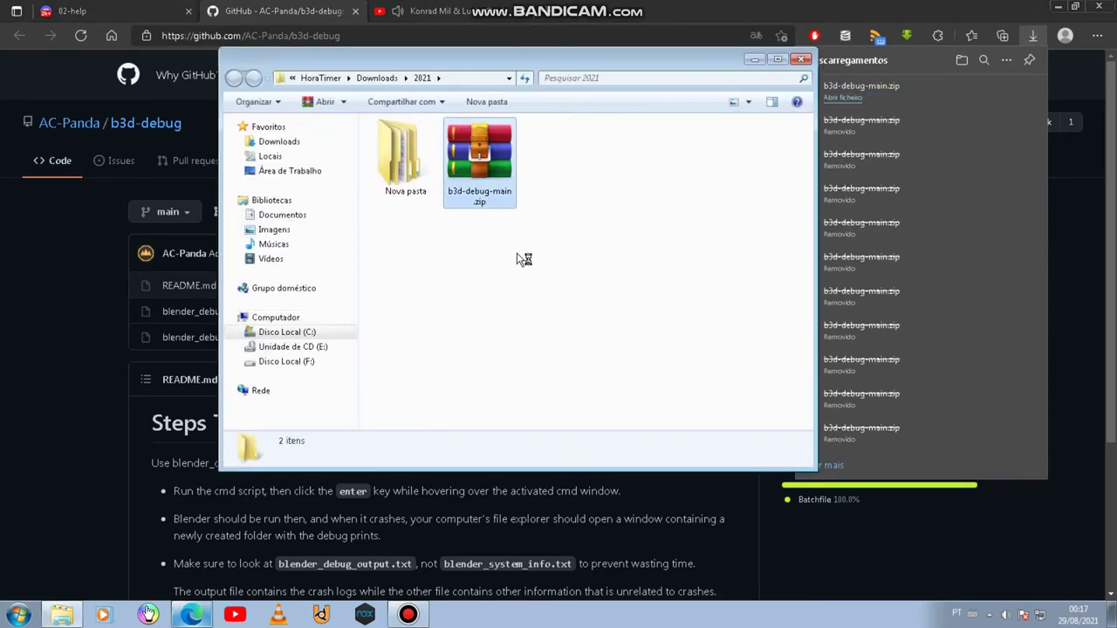
- Extract b3d-debug-main.zip to a b3d-debug-main folder and open its inner folder
{"action": "right_click", "coordinate": [488, 172]}
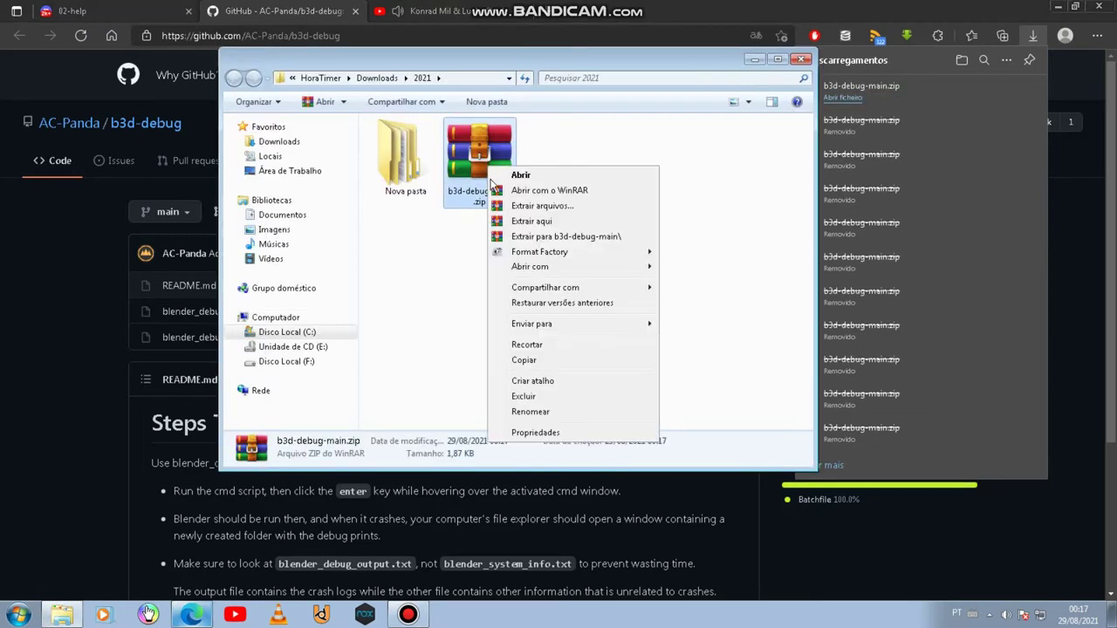
{"action": "left_click", "coordinate": [599, 240]}
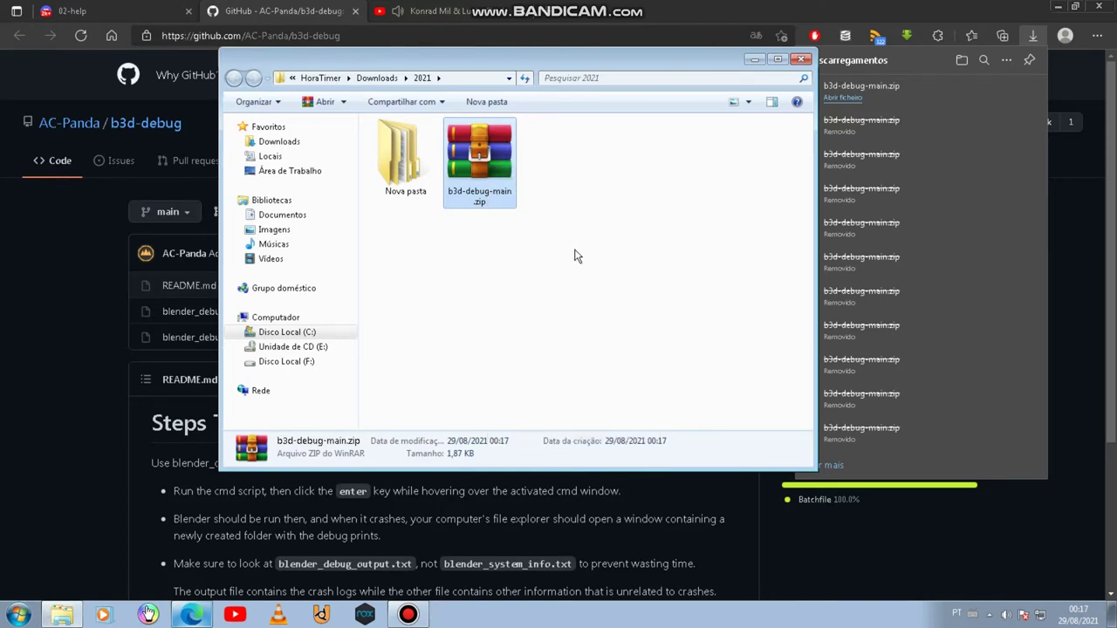
{"action": "left_click", "coordinate": [405, 179]}
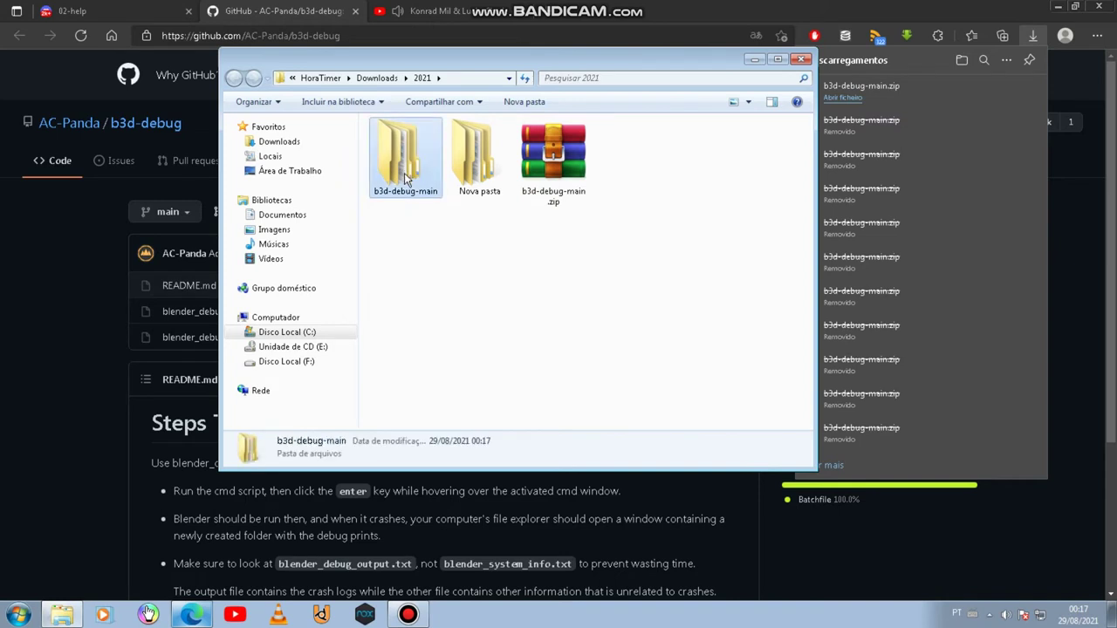
{"action": "double_click", "coordinate": [404, 161]}
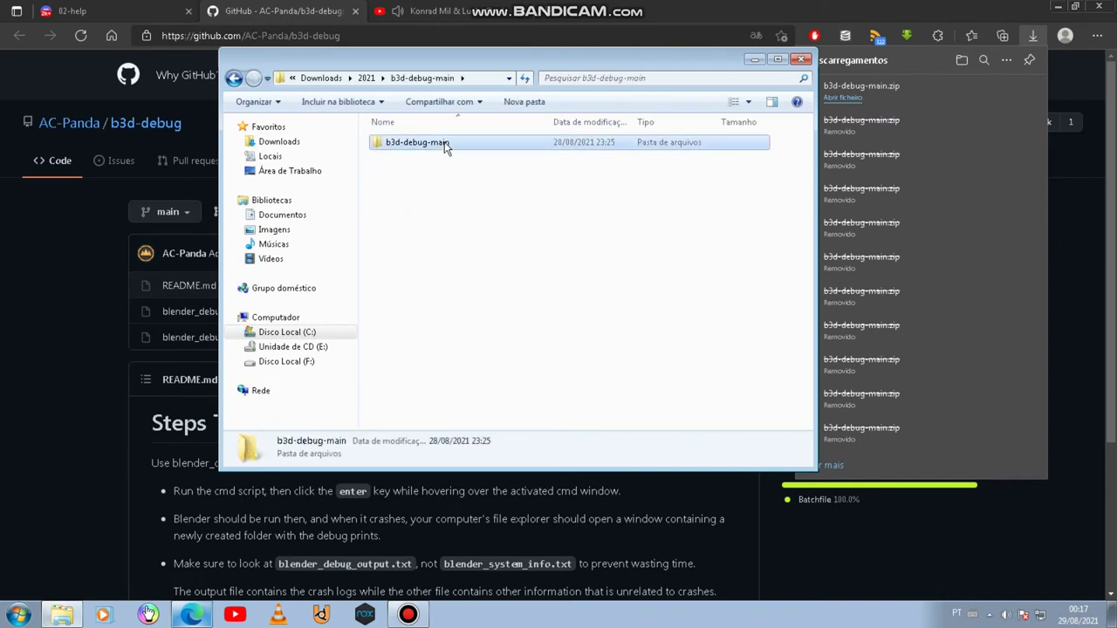
{"action": "double_click", "coordinate": [447, 148]}
- Select the two debug .cmd files, switching the view to List and back to Large Icons
{"action": "mouse_move", "coordinate": [397, 236]}
{"action": "left_mouse_down"}
{"action": "mouse_move", "coordinate": [446, 225]}
{"action": "mouse_move", "coordinate": [489, 174]}
{"action": "left_mouse_up"}
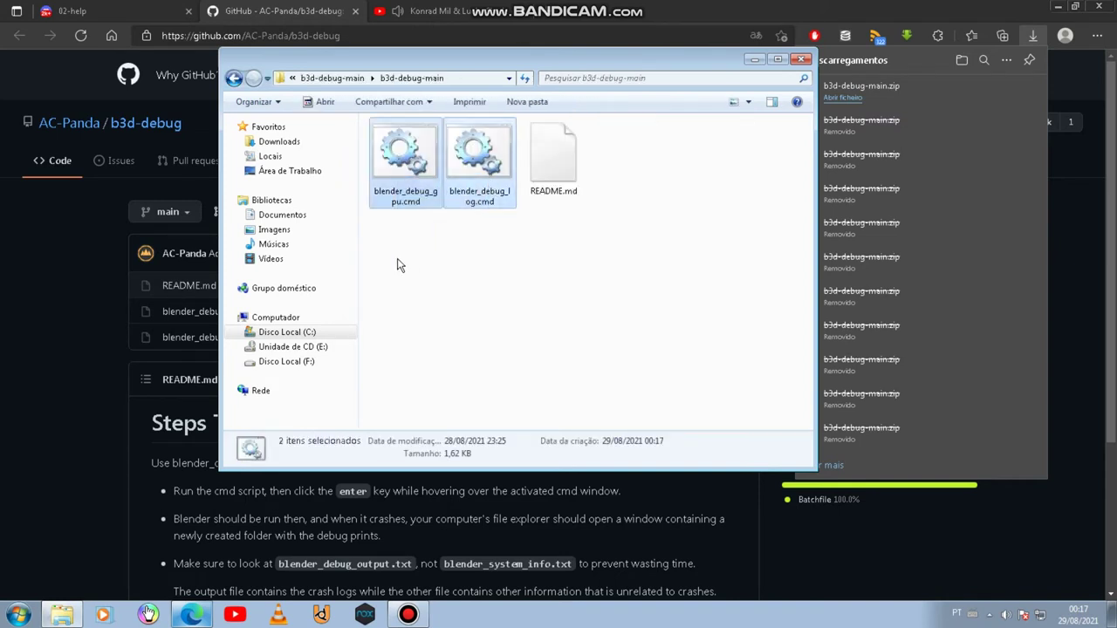
{"action": "left_click_drag", "start_coordinate": [397, 259], "coordinate": [496, 169]}
{"action": "left_click_drag", "start_coordinate": [398, 255], "coordinate": [515, 174]}
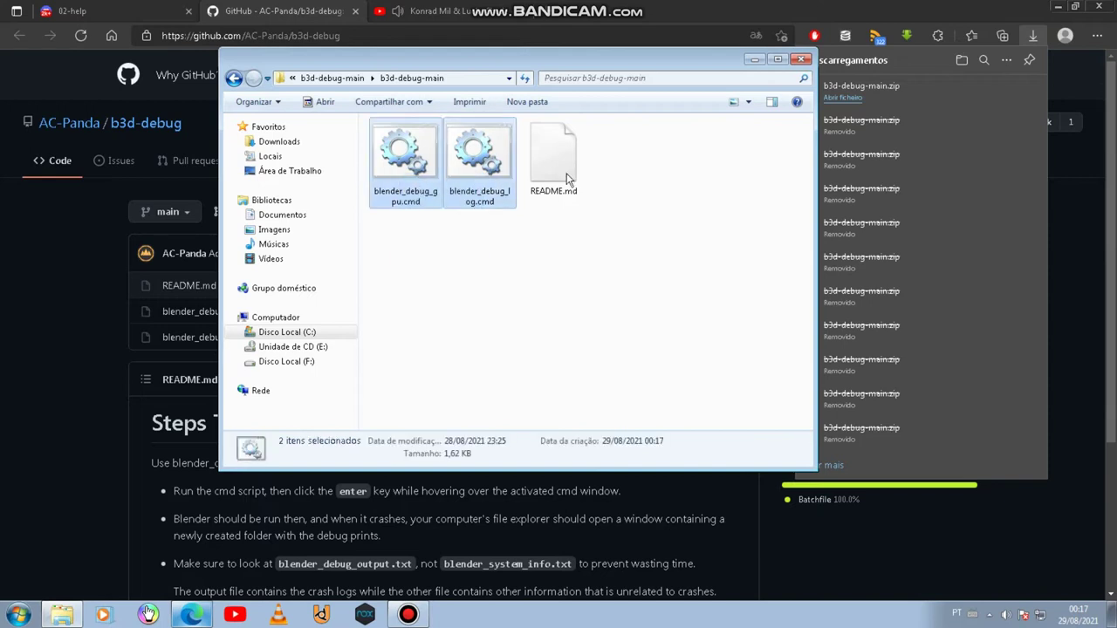
{"action": "left_click", "coordinate": [733, 103]}
{"action": "left_click", "coordinate": [611, 136]}
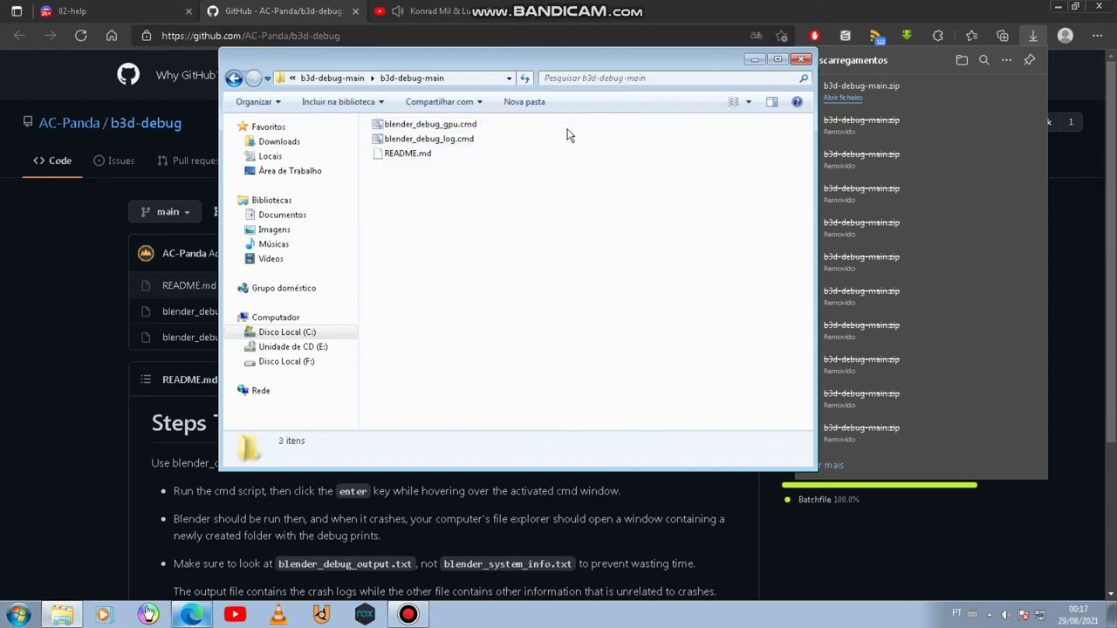
{"action": "left_click_drag", "start_coordinate": [502, 130], "coordinate": [469, 141]}
{"action": "left_click", "coordinate": [748, 102]}
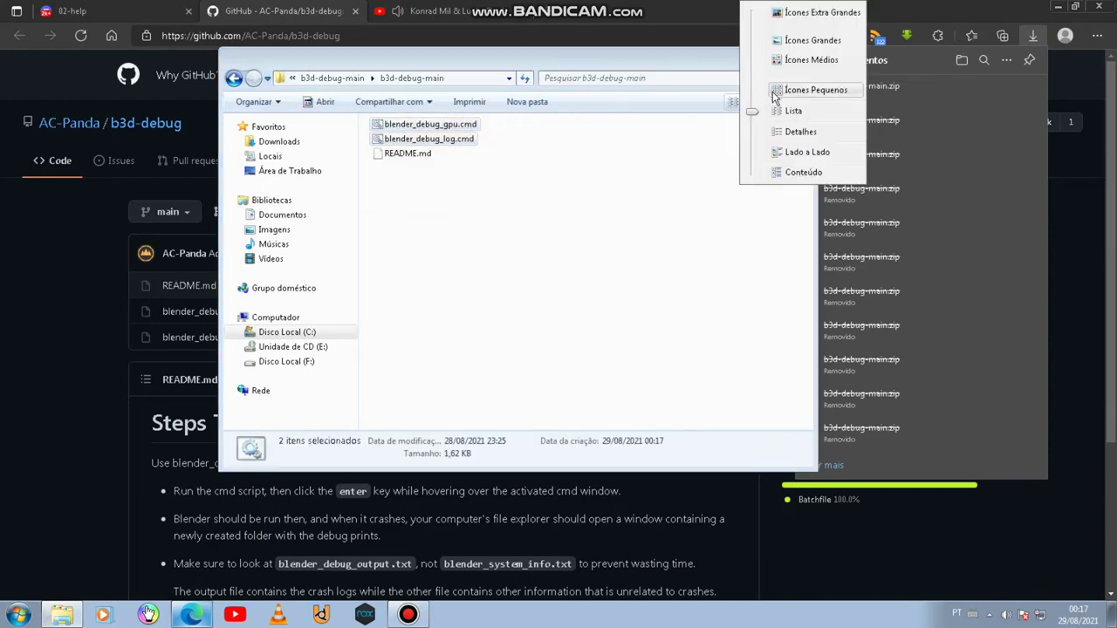
{"action": "left_click", "coordinate": [820, 40]}
{"action": "left_click", "coordinate": [624, 163]}
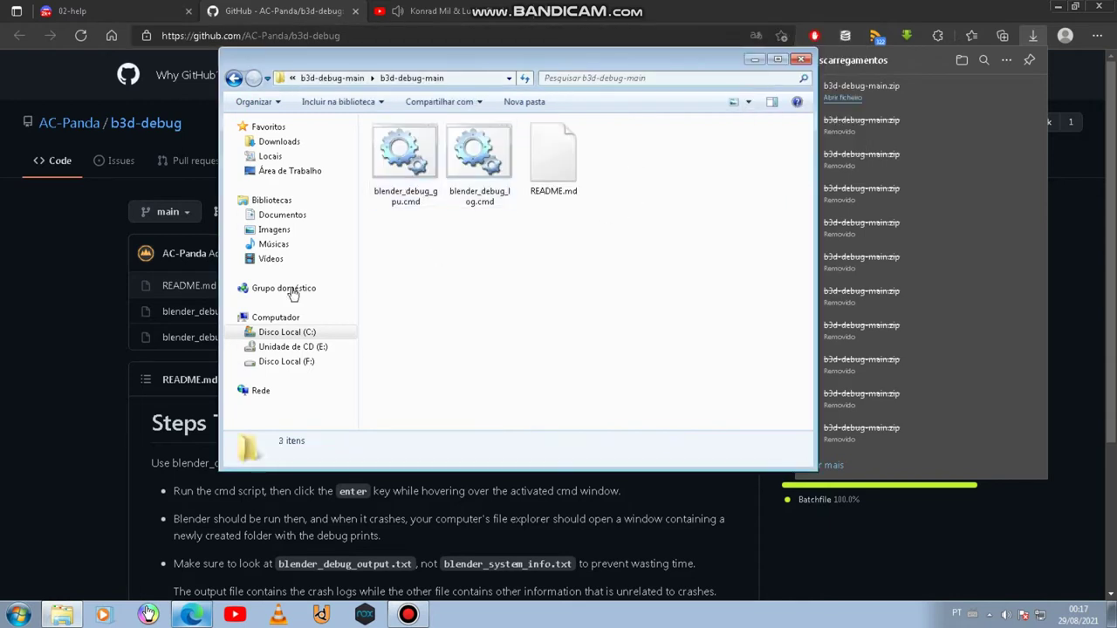
- Open the blender2.5.exe shortcut's file location from Start menu Properties, then close the dialog and minimize the browser
{"action": "left_click", "coordinate": [4, 618]}
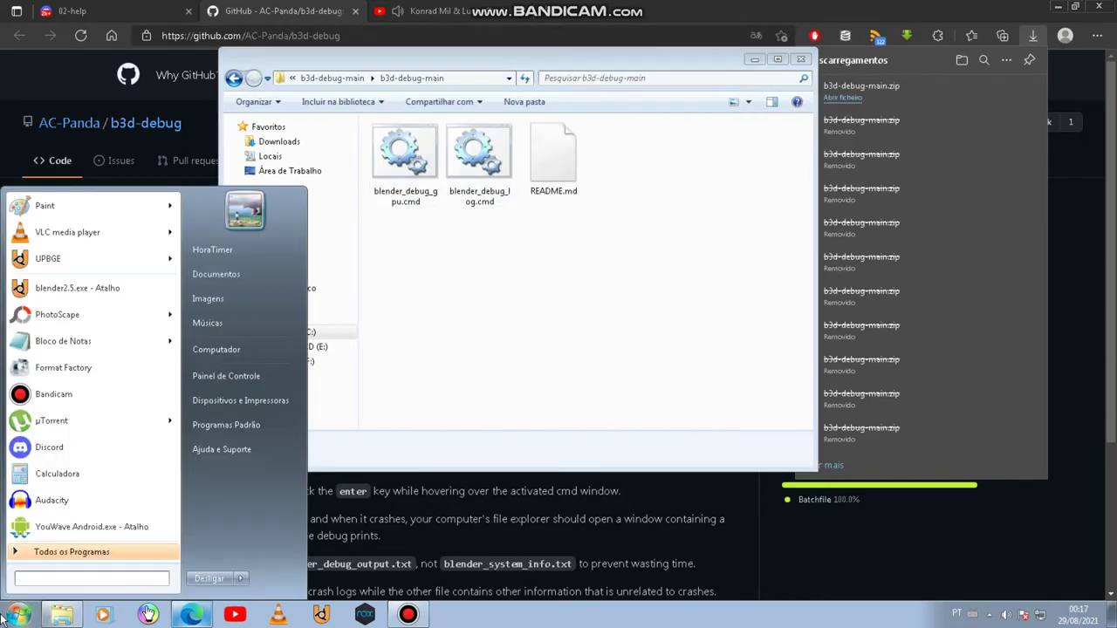
{"action": "right_click", "coordinate": [51, 283]}
{"action": "right_click", "coordinate": [36, 293]}
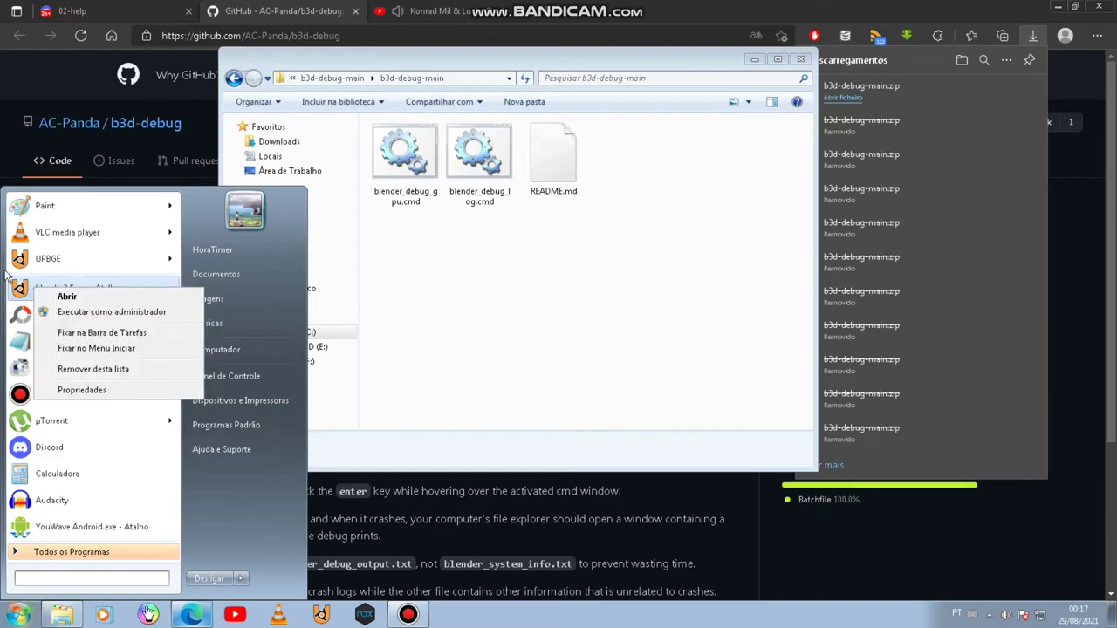
{"action": "left_click", "coordinate": [7, 277]}
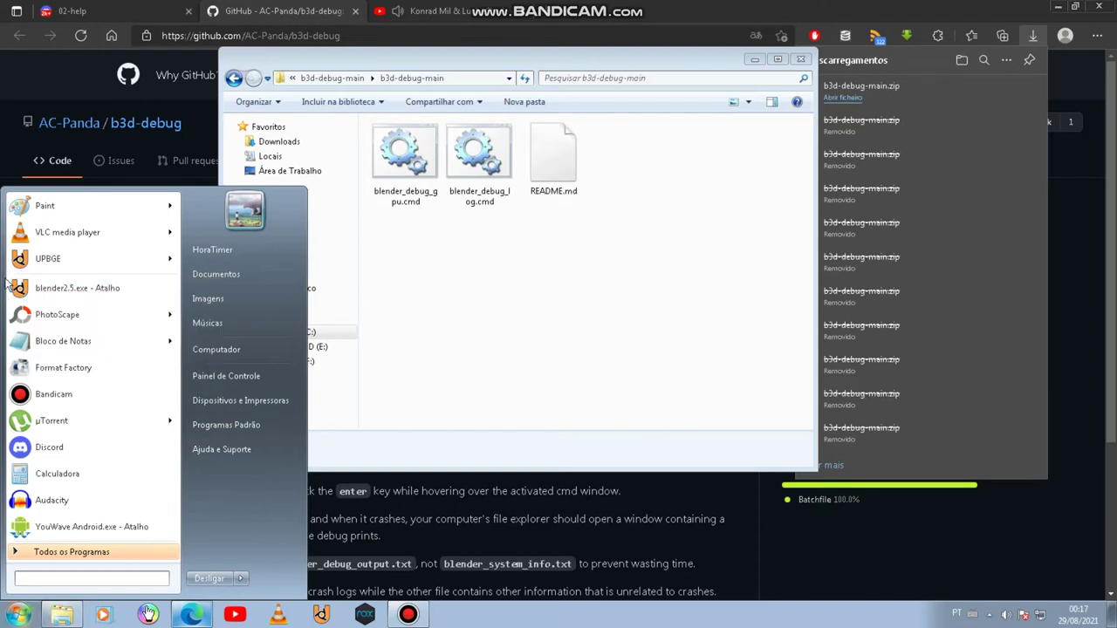
{"action": "right_click", "coordinate": [78, 293]}
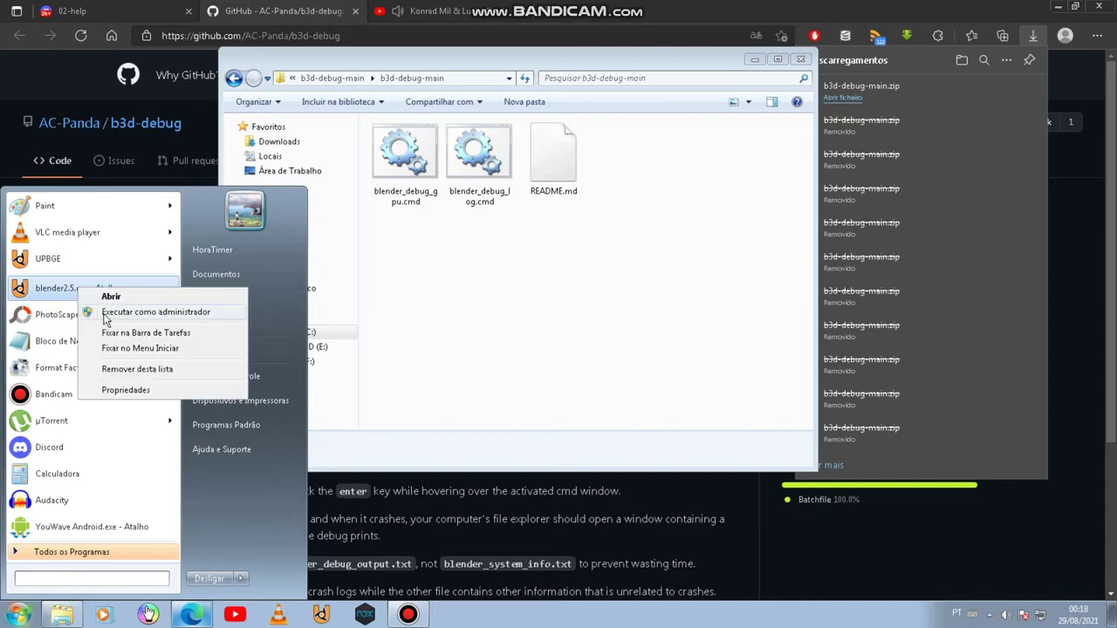
{"action": "left_click", "coordinate": [124, 389]}
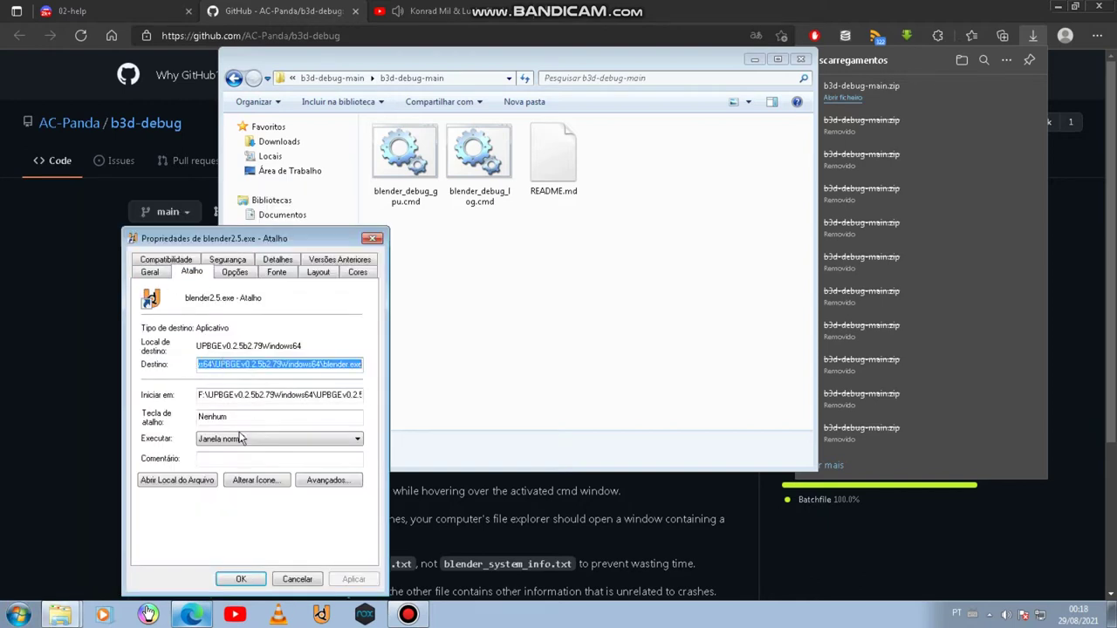
{"action": "left_click", "coordinate": [174, 483]}
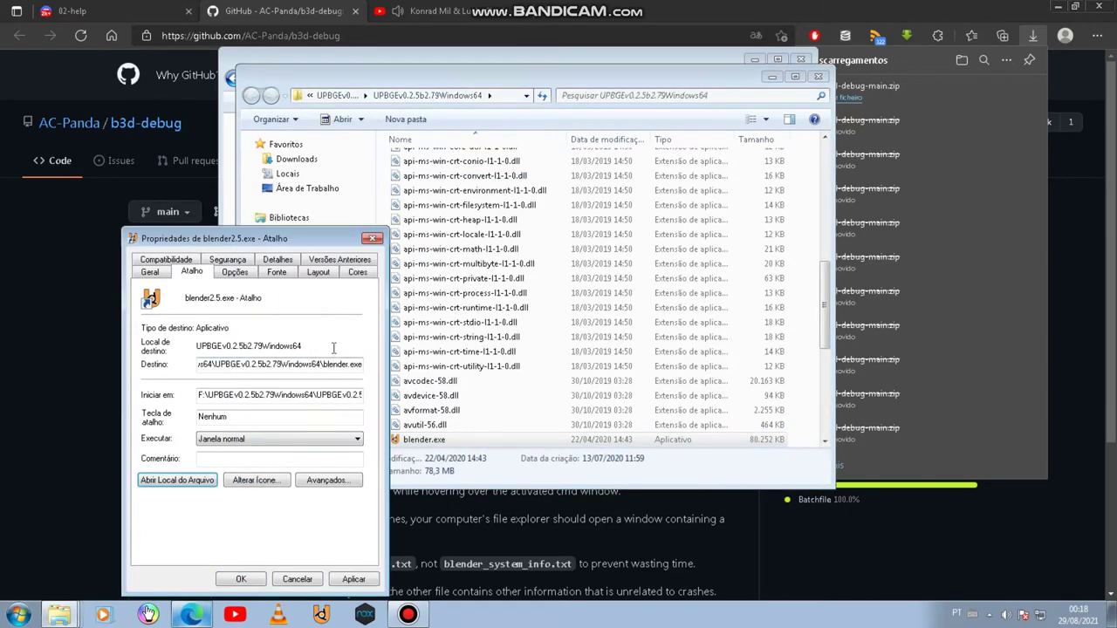
{"action": "left_click", "coordinate": [376, 240]}
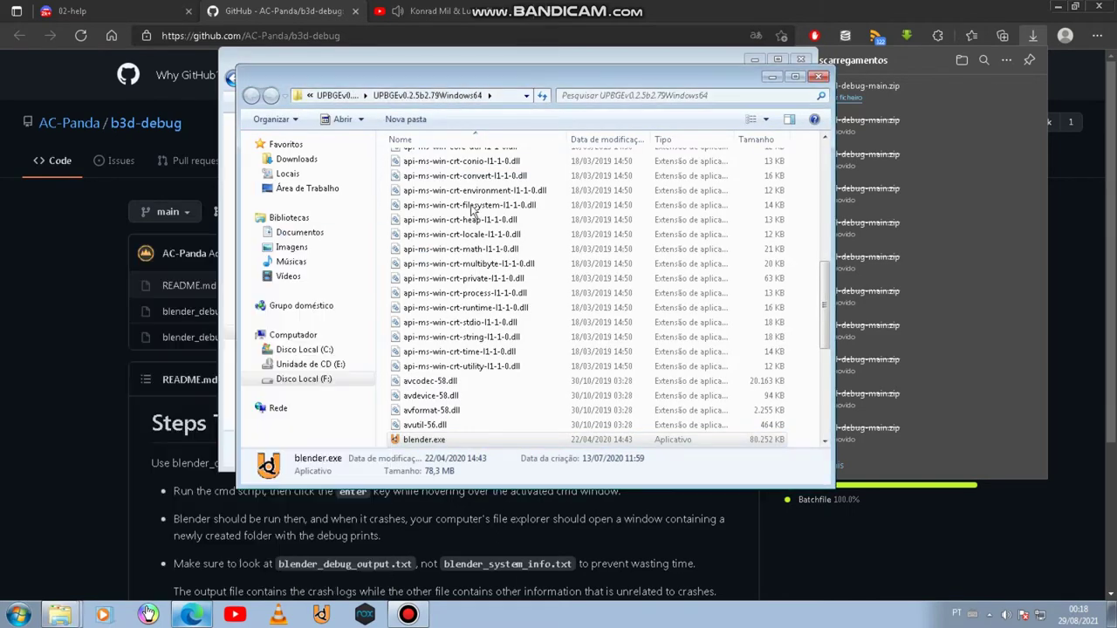
{"action": "left_click", "coordinate": [1056, 7]}
- Arrange the UPBGE folder window on the left and the b3d-debug-main window on the right
{"action": "right_click", "coordinate": [973, 133]}
{"action": "left_click", "coordinate": [885, 148]}
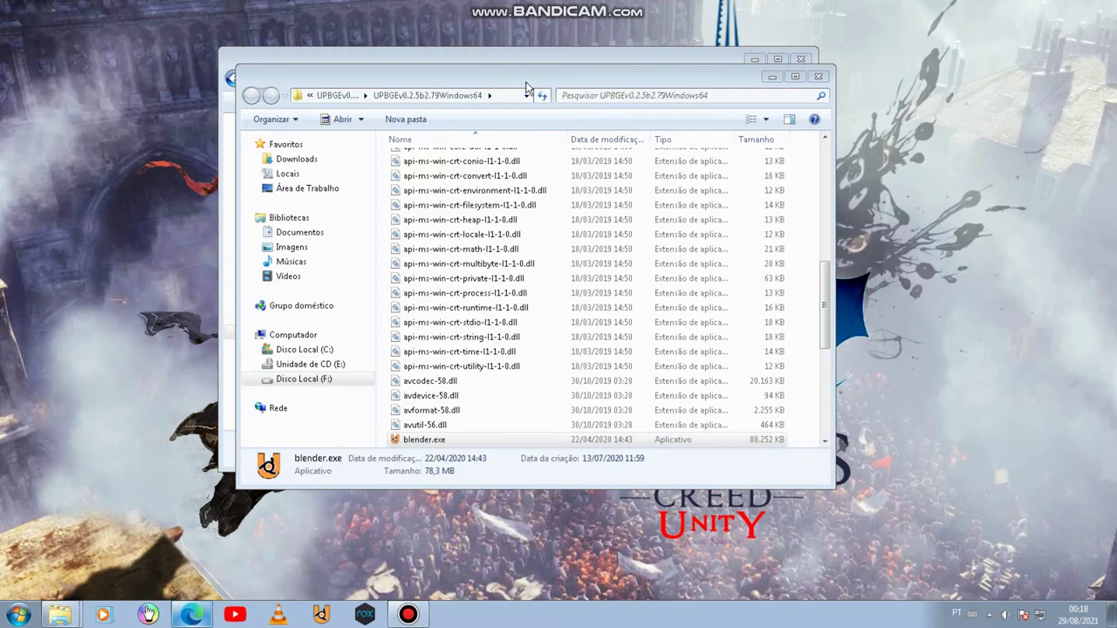
{"action": "left_click_drag", "start_coordinate": [526, 87], "coordinate": [317, 85]}
{"action": "left_click", "coordinate": [402, 57]}
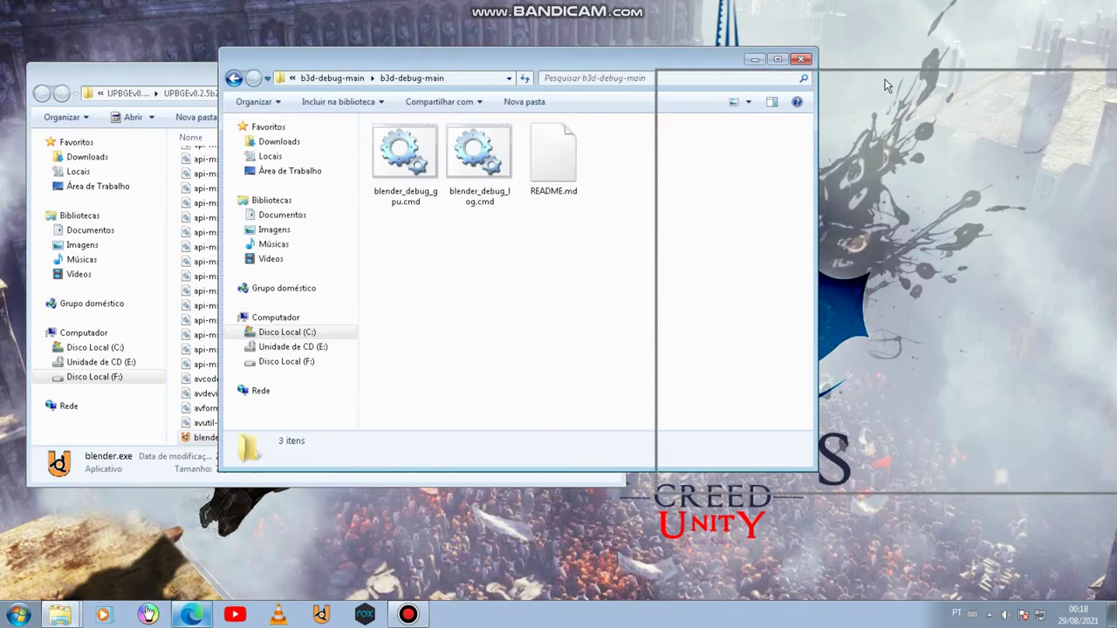
{"action": "left_click_drag", "start_coordinate": [886, 85], "coordinate": [932, 83]}
- Drag blender_debug_gpu.cmd and blender_debug_log.cmd into the UPBGE folder
{"action": "left_click", "coordinate": [888, 179]}
{"action": "left_click", "coordinate": [954, 194], "text": "ctrl"}
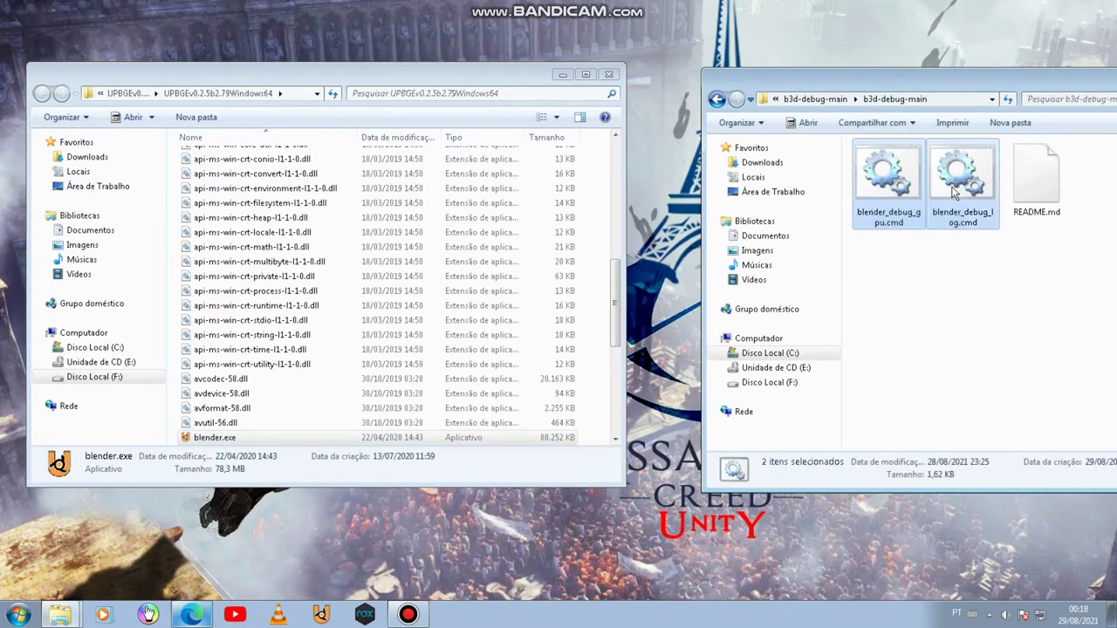
{"action": "right_click", "coordinate": [954, 192]}
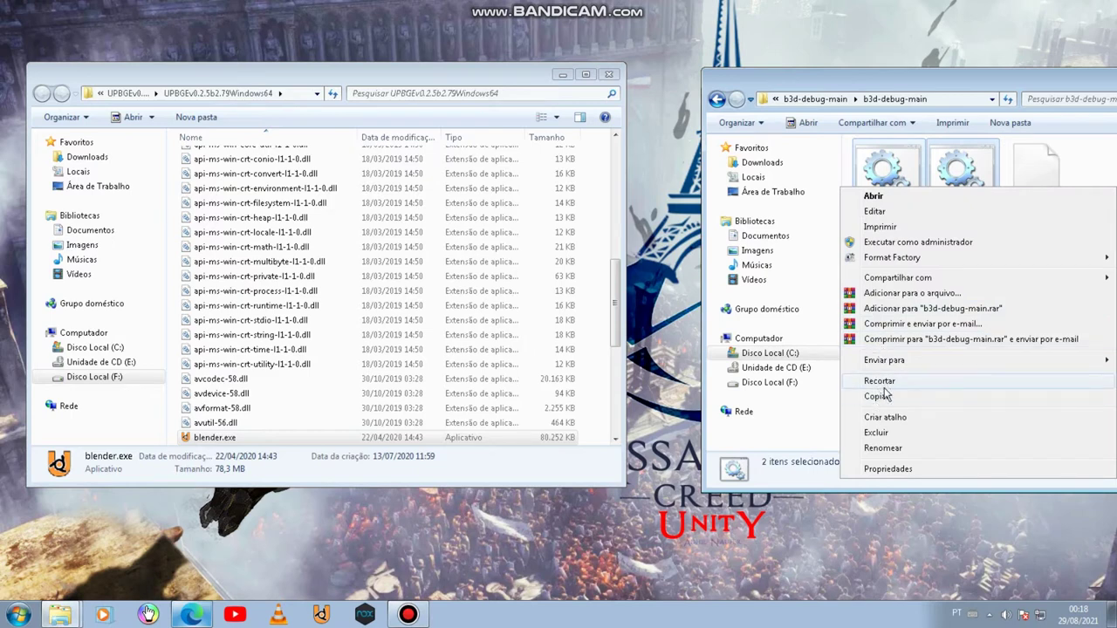
{"action": "left_click", "coordinate": [899, 209]}
{"action": "left_click_drag", "start_coordinate": [908, 186], "coordinate": [329, 222]}
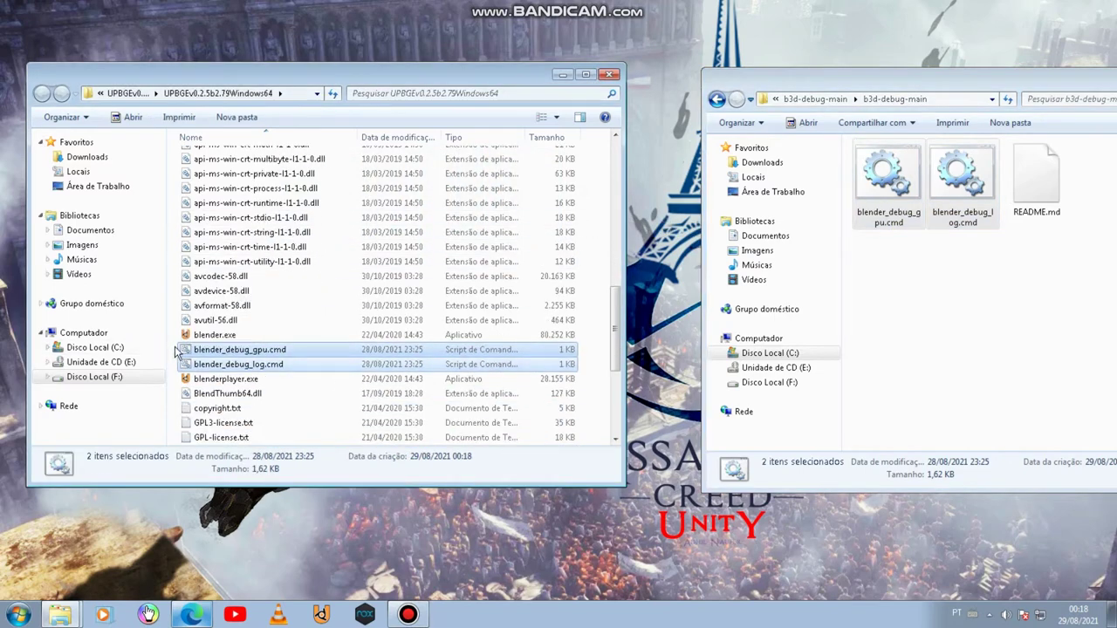
- Sort the UPBGE folder's files by name to locate the copied scripts
{"action": "left_click", "coordinate": [174, 349]}
{"action": "right_click", "coordinate": [179, 342]}
{"action": "mouse_move", "coordinate": [214, 369]}
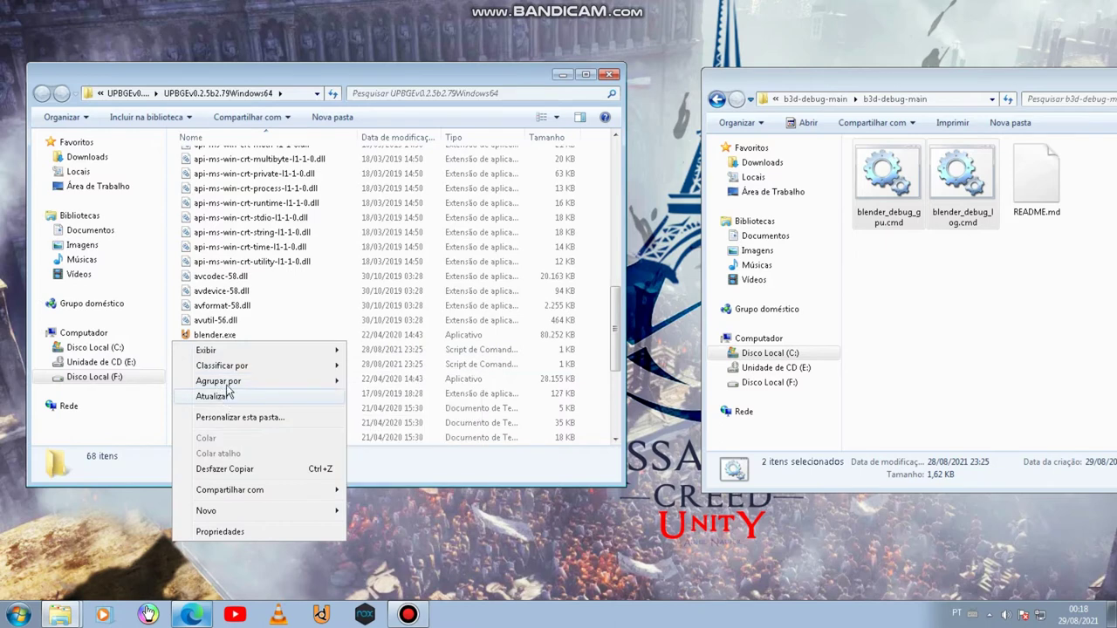
{"action": "left_click", "coordinate": [392, 378]}
{"action": "scroll", "coordinate": [245, 319], "scroll_direction": "down", "scroll_amount": 8}
{"action": "scroll", "coordinate": [227, 306], "scroll_direction": "down", "scroll_amount": 7}
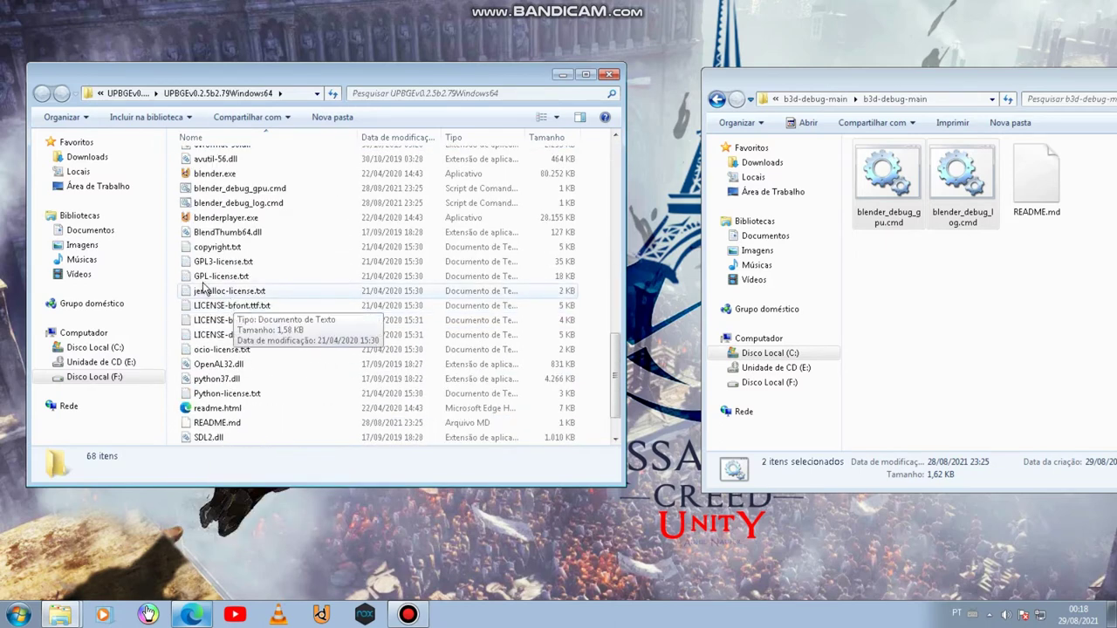
{"action": "scroll", "coordinate": [205, 292], "scroll_direction": "up", "scroll_amount": 3}
- Select the copied blender_debug_gpu.cmd, check its options, then return to the GitHub page
{"action": "left_click", "coordinate": [218, 314]}
{"action": "left_click", "coordinate": [225, 329]}
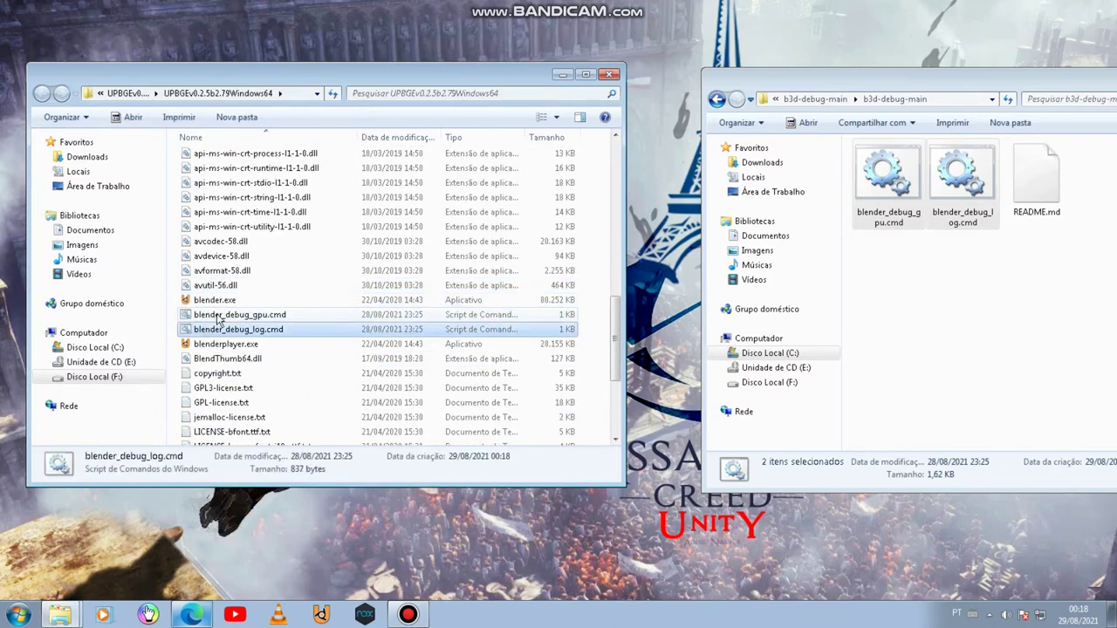
{"action": "left_click", "coordinate": [221, 315]}
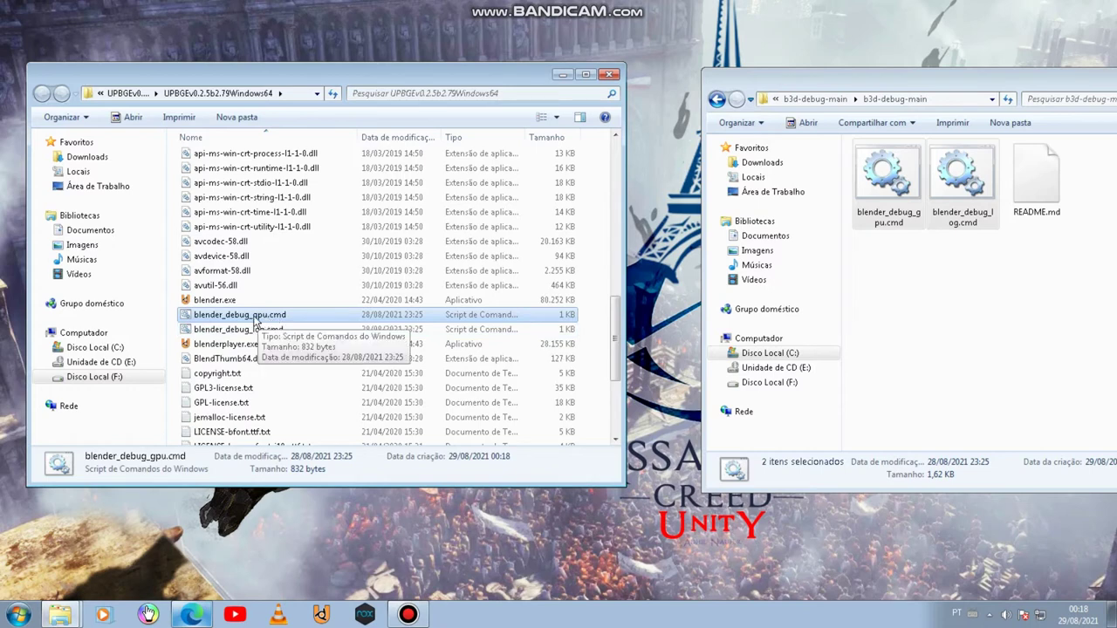
{"action": "right_click", "coordinate": [256, 319]}
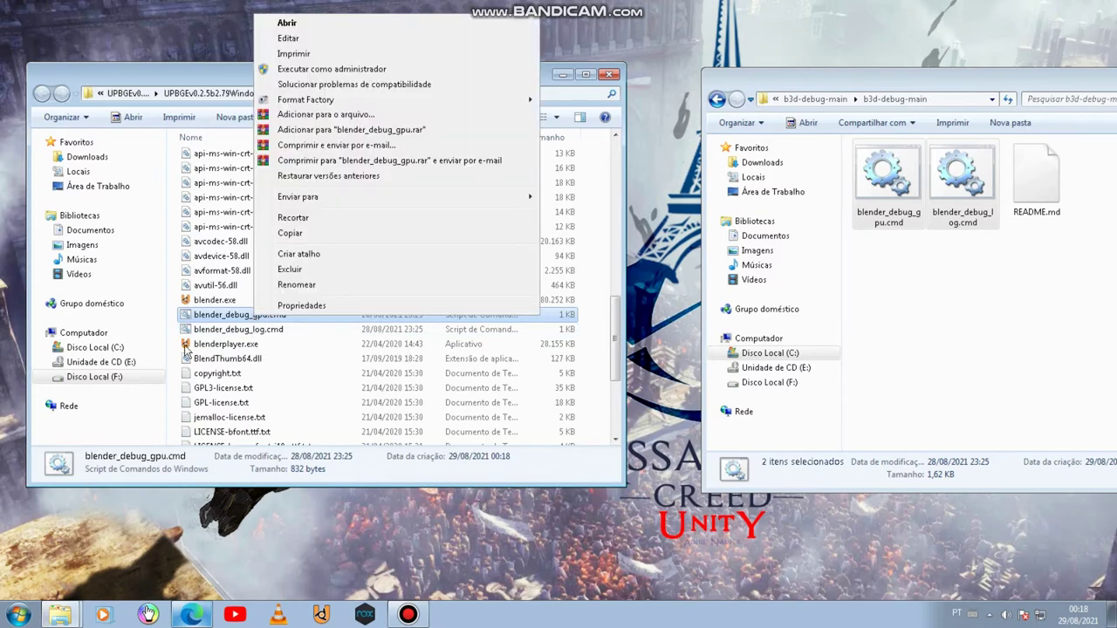
{"action": "left_click", "coordinate": [192, 614]}
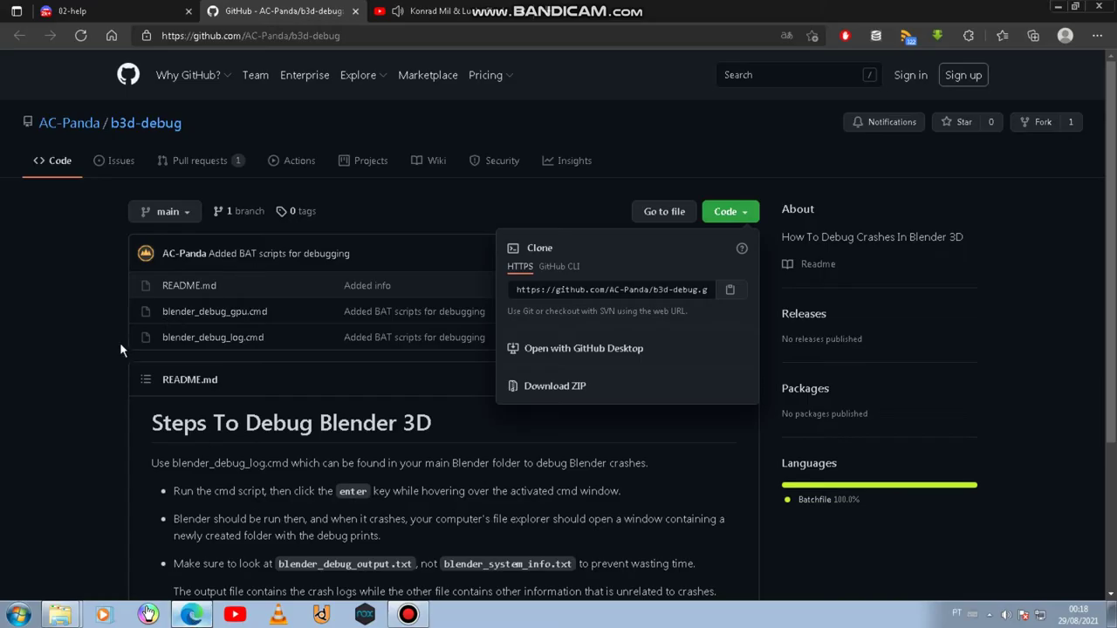
- Close the Code dropdown and read the README, highlighting the blender_debug_log.cmd and Enter-key lines
{"action": "left_click", "coordinate": [134, 392]}
{"action": "scroll", "coordinate": [134, 391], "scroll_direction": "down", "scroll_amount": 1}
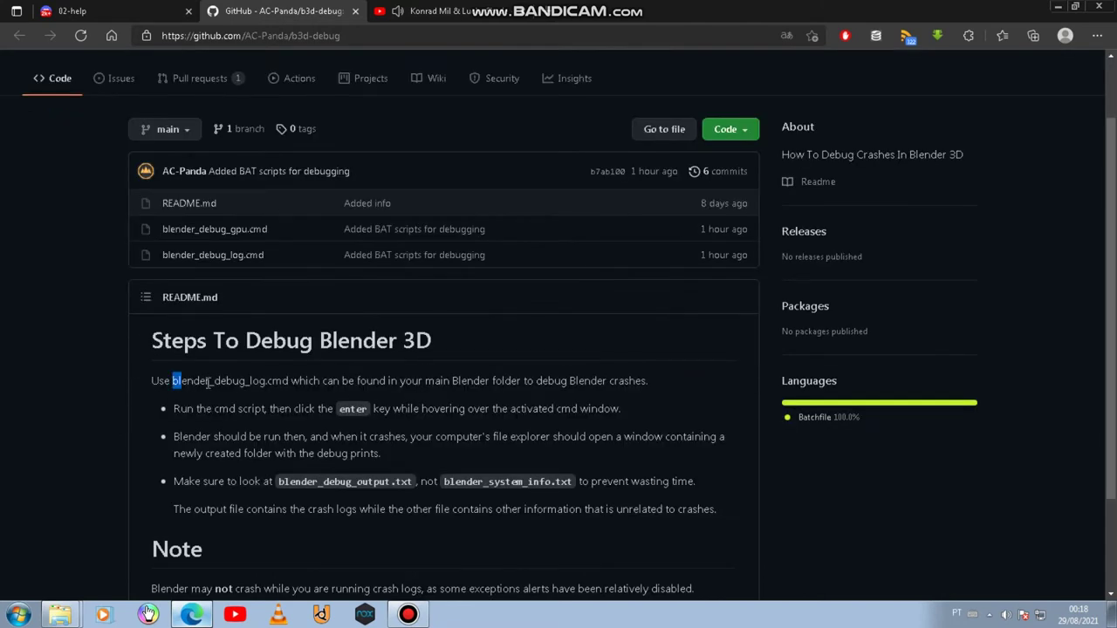
{"action": "left_click_drag", "start_coordinate": [207, 384], "coordinate": [653, 380]}
{"action": "left_click", "coordinate": [661, 388]}
{"action": "left_click_drag", "start_coordinate": [372, 414], "coordinate": [345, 414]}
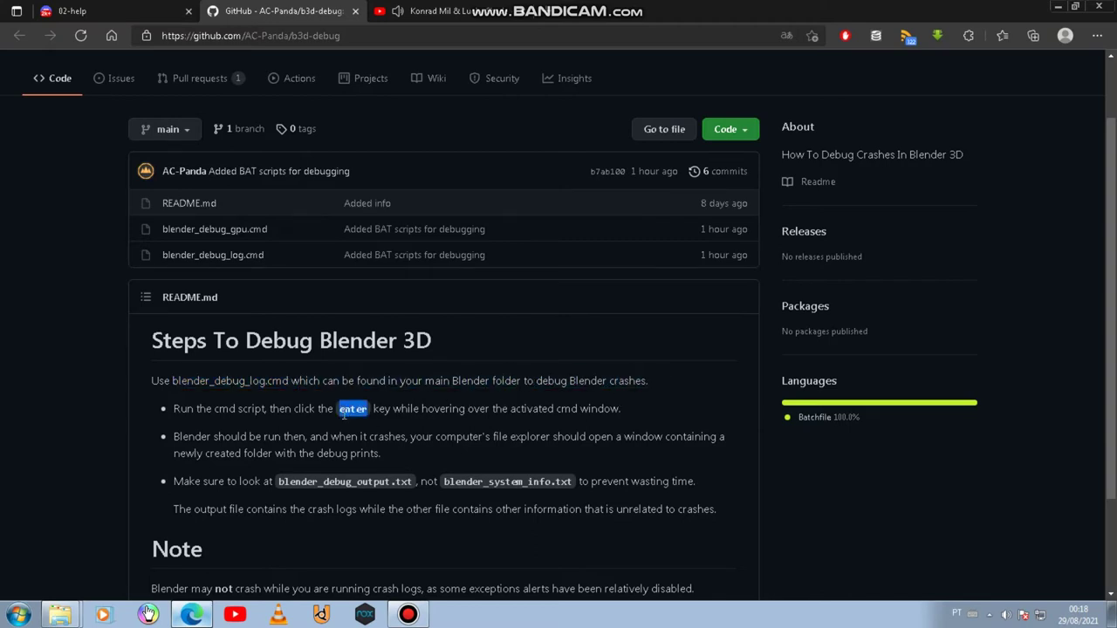
{"action": "left_click", "coordinate": [1057, 6]}
- Open blender_debug_gpu.cmd from the UPBGE folder and press Enter in its console to launch UPBGE
{"action": "left_click", "coordinate": [407, 614]}
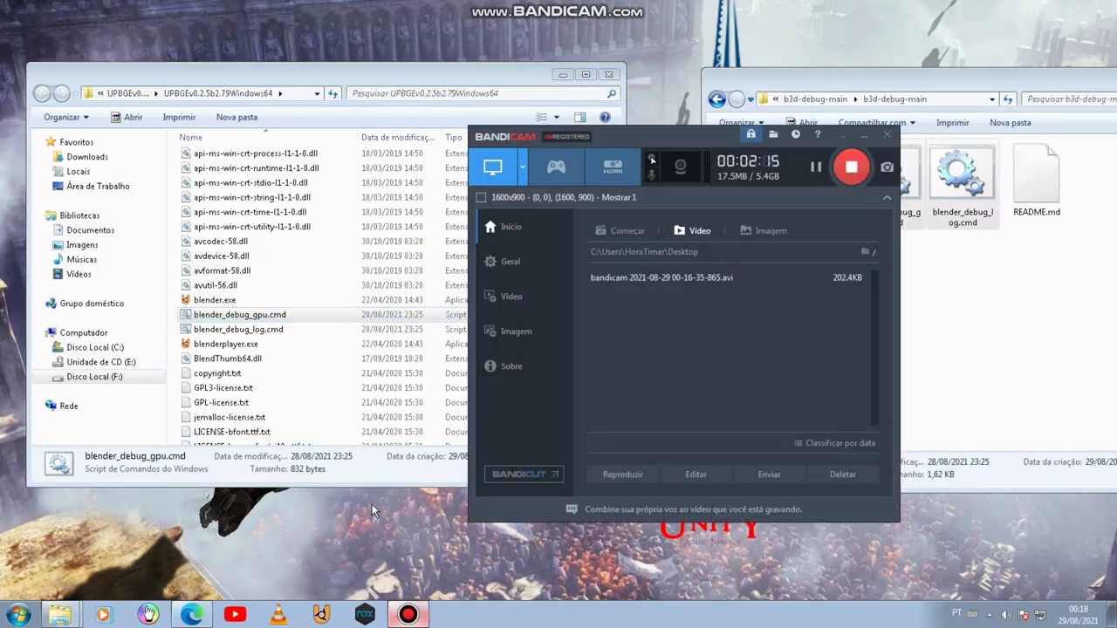
{"action": "left_click", "coordinate": [864, 135]}
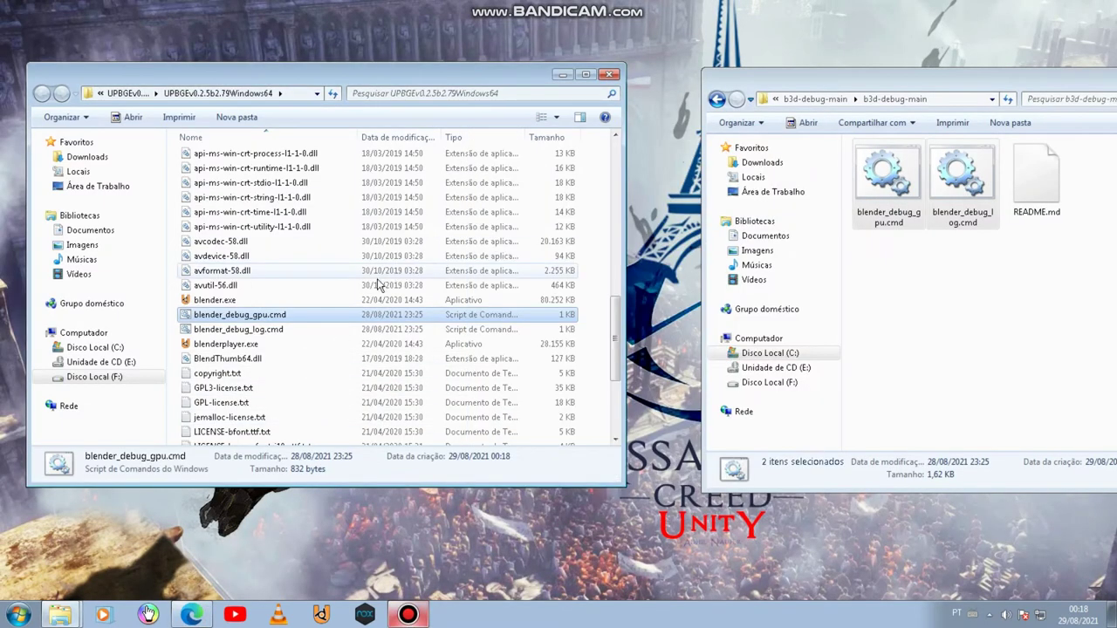
{"action": "right_click", "coordinate": [251, 317]}
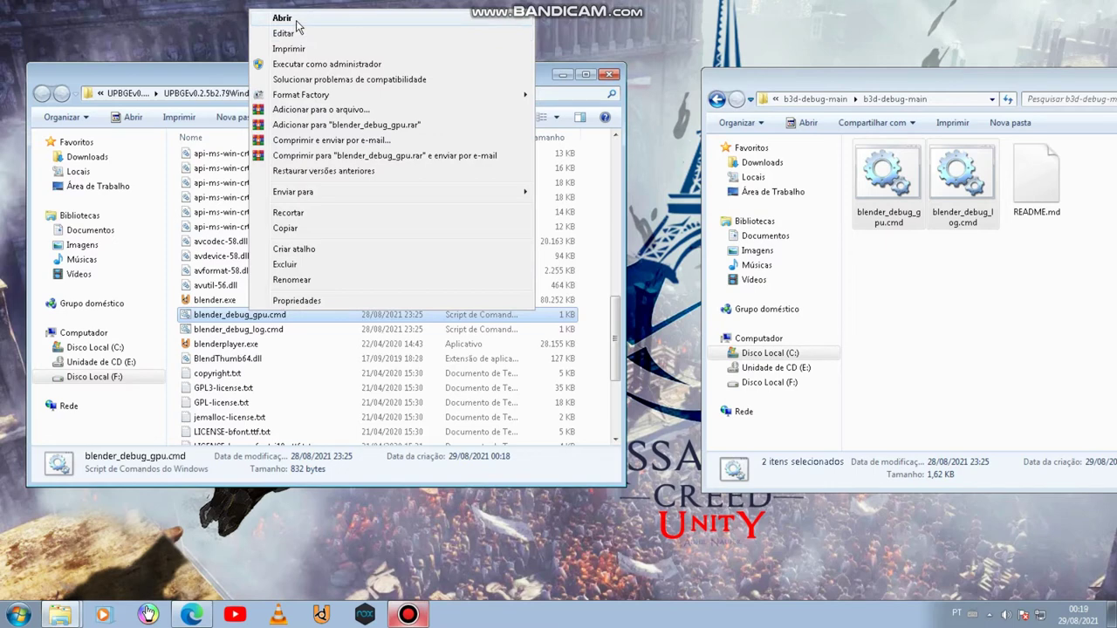
{"action": "left_click", "coordinate": [282, 18]}
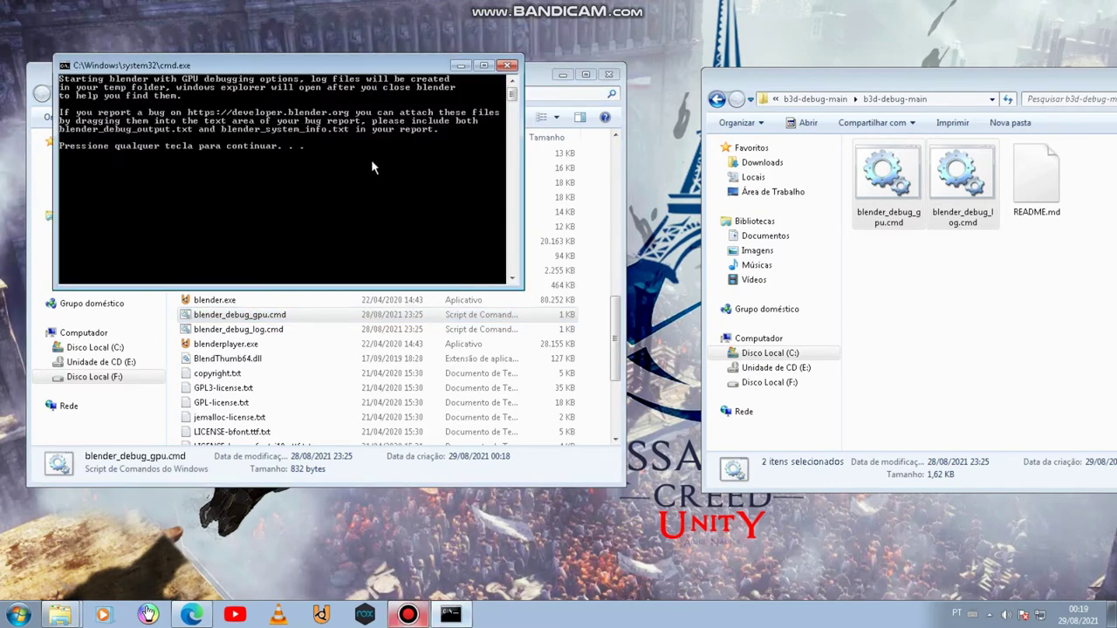
{"action": "key", "text": "Return"}
{"action": "left_click", "coordinate": [421, 614]}
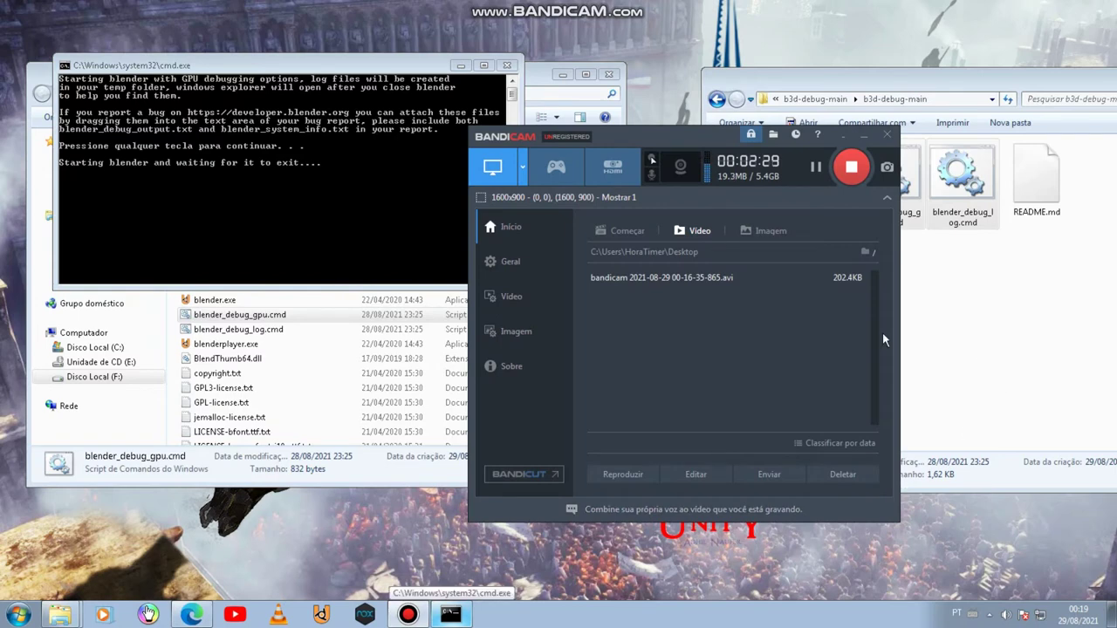
{"action": "left_click", "coordinate": [356, 206]}
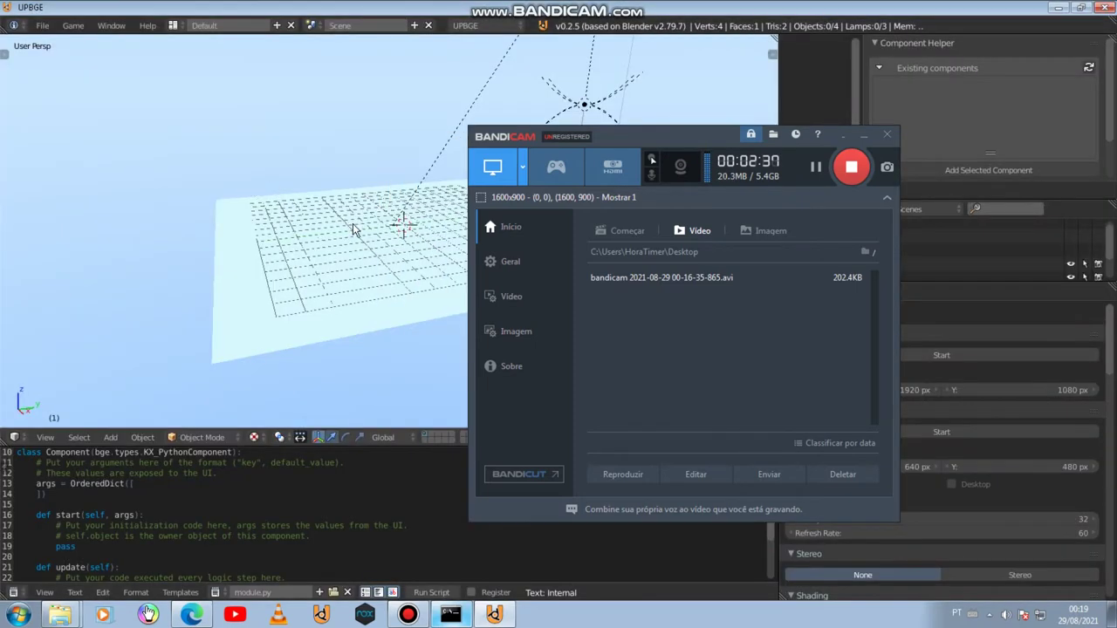
- Start and stop the game engine twice, from the menu and with P / Esc
{"action": "left_click", "coordinate": [877, 100]}
{"action": "mouse_move", "coordinate": [436, 253]}
{"action": "middle_mouse_down"}
{"action": "mouse_move", "coordinate": [503, 270]}
{"action": "mouse_move", "coordinate": [402, 227]}
{"action": "middle_mouse_up"}
{"action": "left_click", "coordinate": [73, 25]}
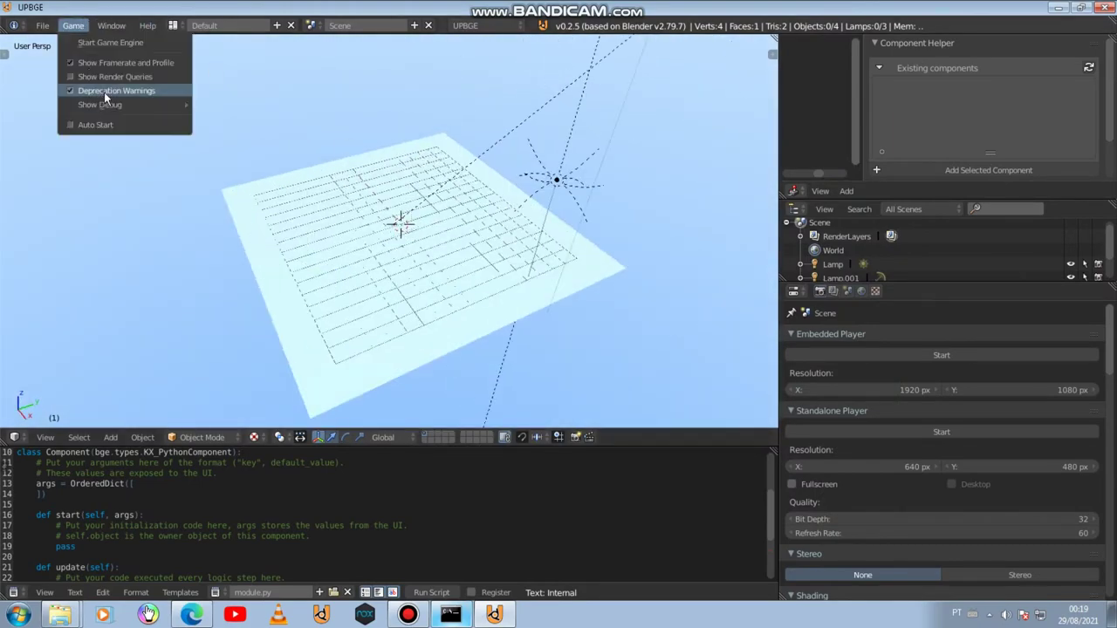
{"action": "left_click", "coordinate": [110, 43]}
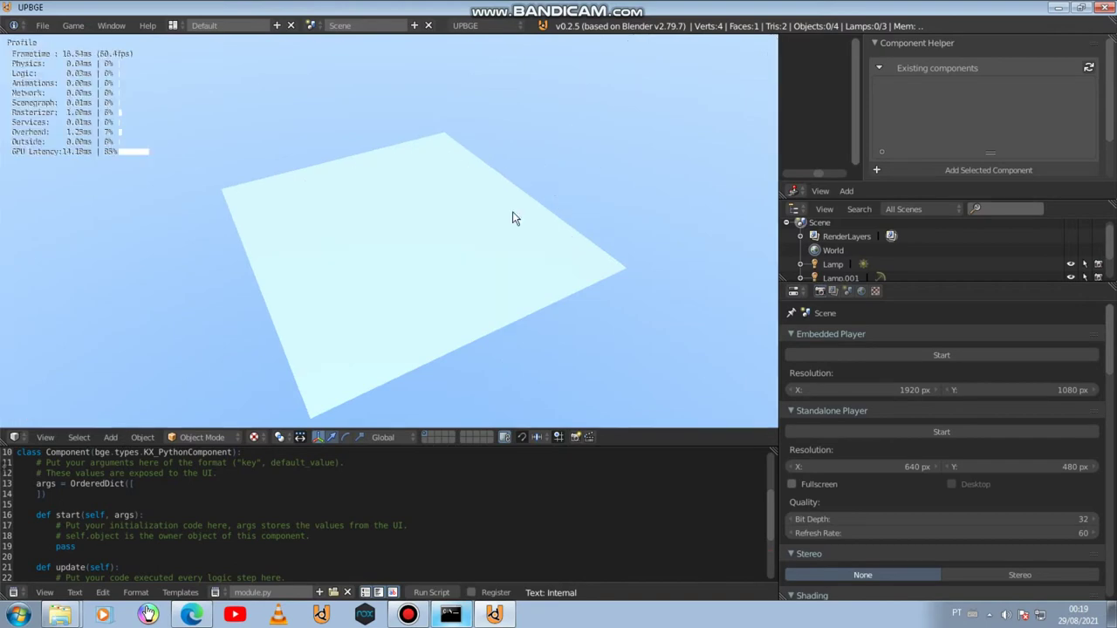
{"action": "key", "text": "Escape"}
{"action": "middle_click_drag", "start_coordinate": [512, 218], "coordinate": [404, 211]}
{"action": "key", "text": "p"}
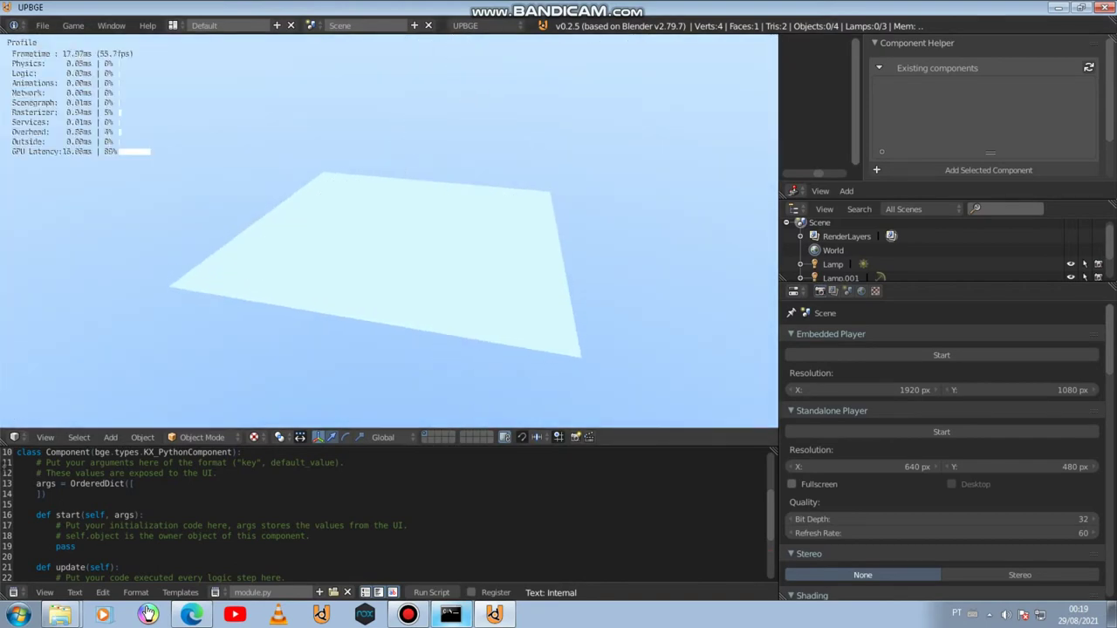
{"action": "key", "text": "Escape"}
- Add a cube, move it up in Edit Mode, cancel a scale, and test-run the game
{"action": "key", "text": "shift+a"}
{"action": "left_click", "coordinate": [462, 234]}
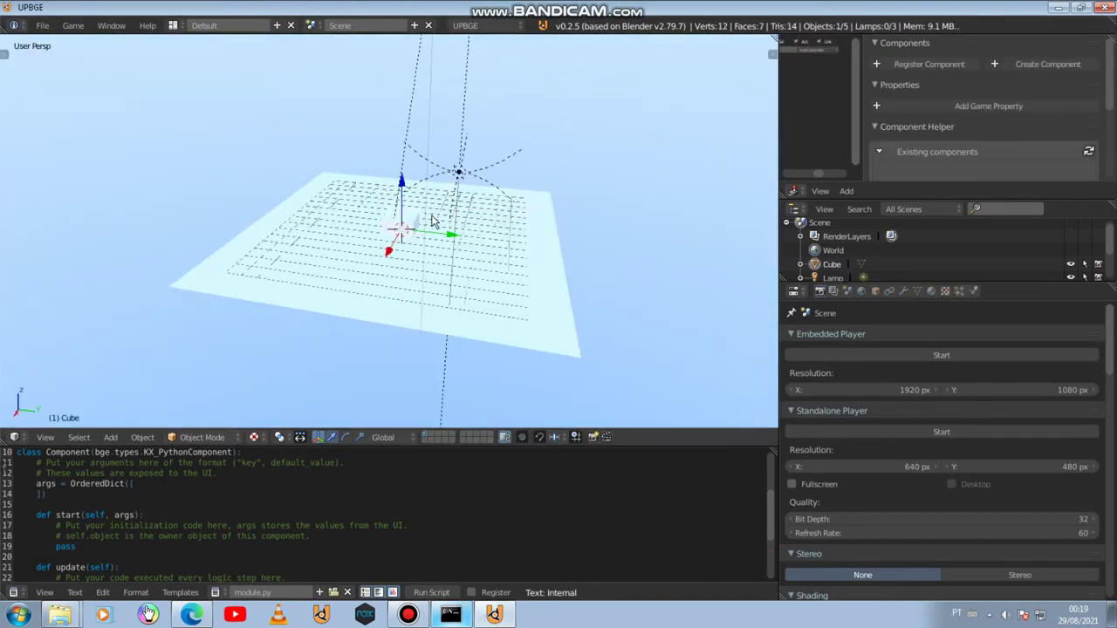
{"action": "key", "text": "Tab"}
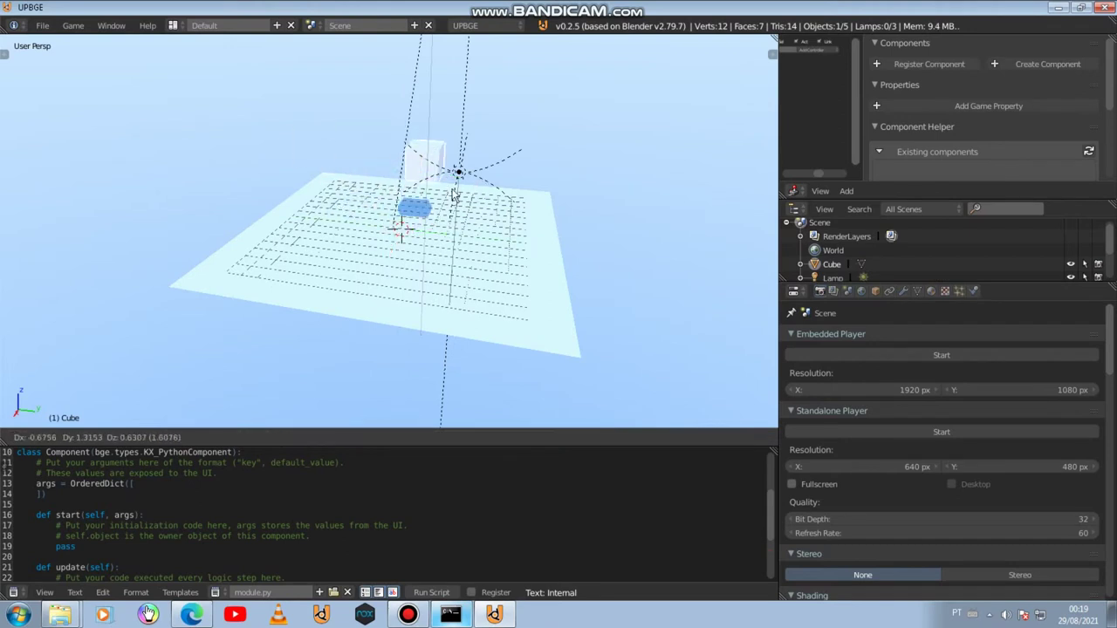
{"action": "left_click_drag", "start_coordinate": [404, 197], "coordinate": [403, 157]}
{"action": "key", "text": "s"}
{"action": "right_click", "coordinate": [531, 226]}
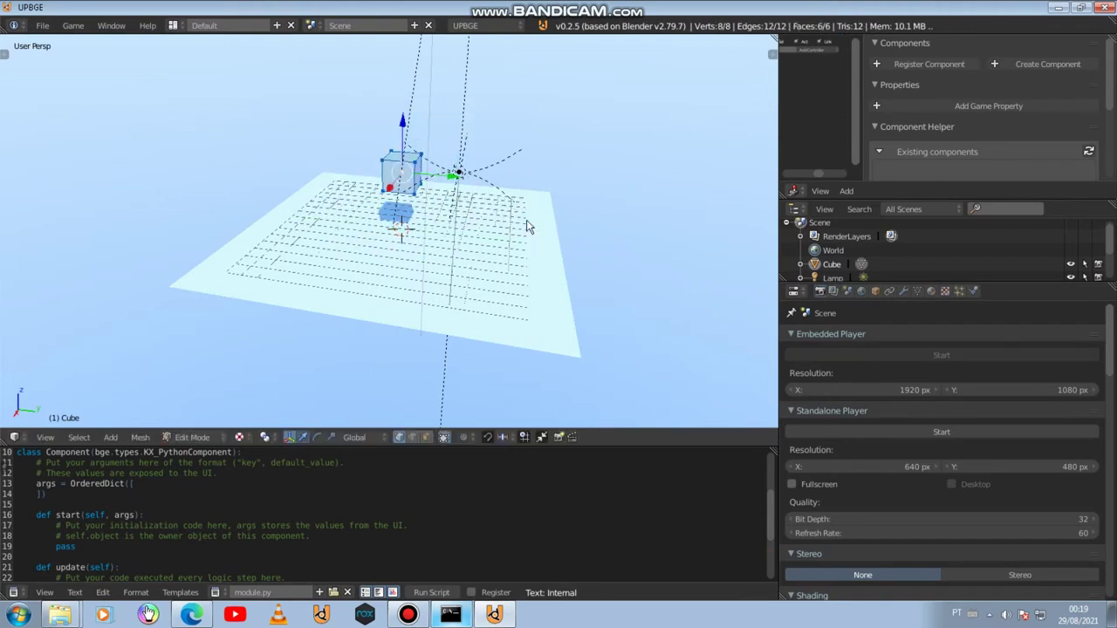
{"action": "key", "text": "Tab"}
{"action": "key", "text": "p"}
{"action": "key", "text": "Escape"}
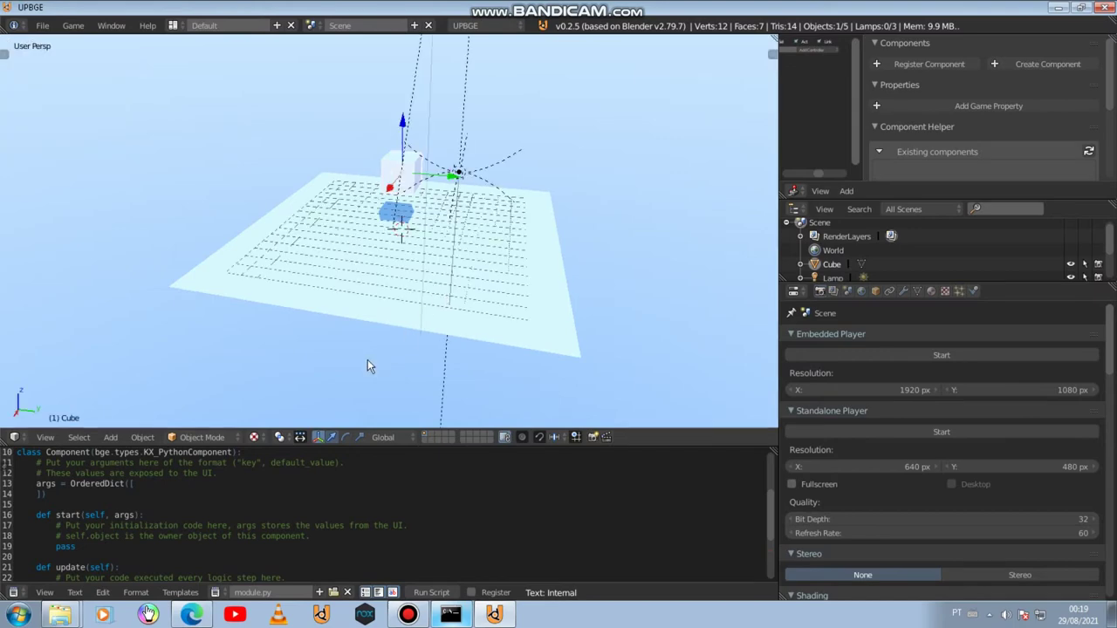
- Switch to Texture Paint mode and back to Object Mode, then quit UPBGE without saving
{"action": "left_click", "coordinate": [221, 436]}
{"action": "left_click", "coordinate": [206, 349]}
{"action": "middle_click_drag", "start_coordinate": [266, 312], "coordinate": [413, 251]}
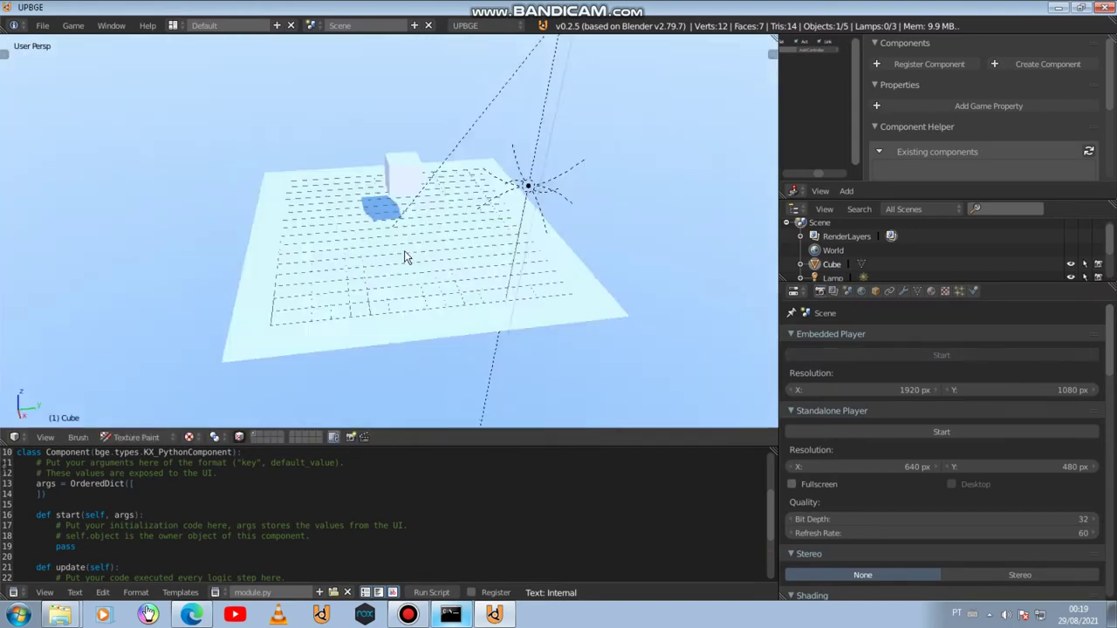
{"action": "left_click", "coordinate": [136, 437]}
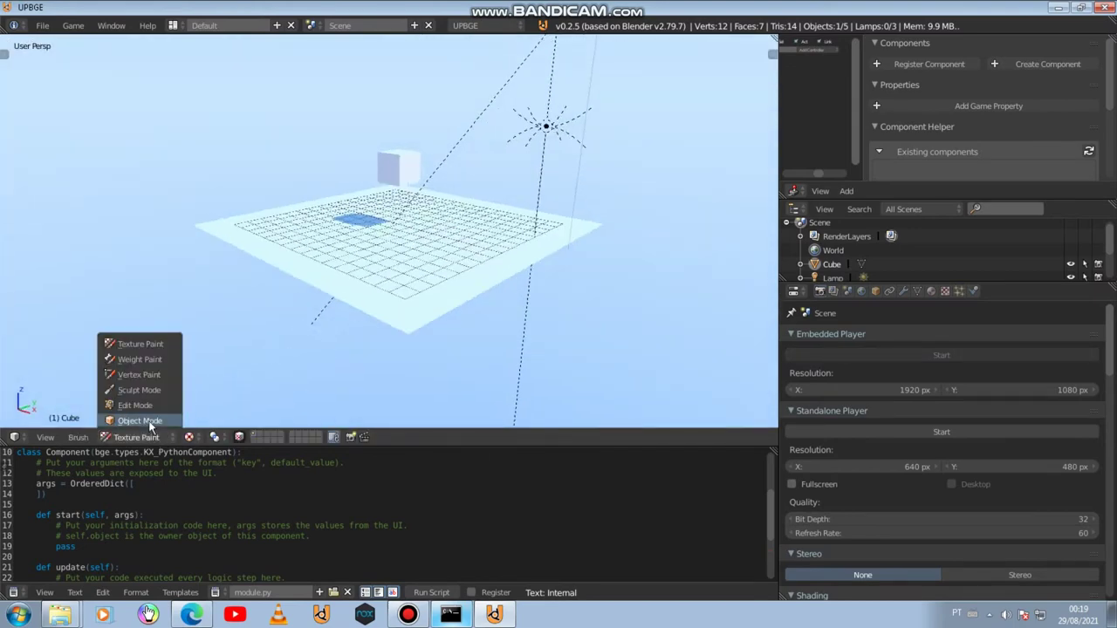
{"action": "left_click", "coordinate": [131, 424]}
{"action": "left_click", "coordinate": [1104, 8]}
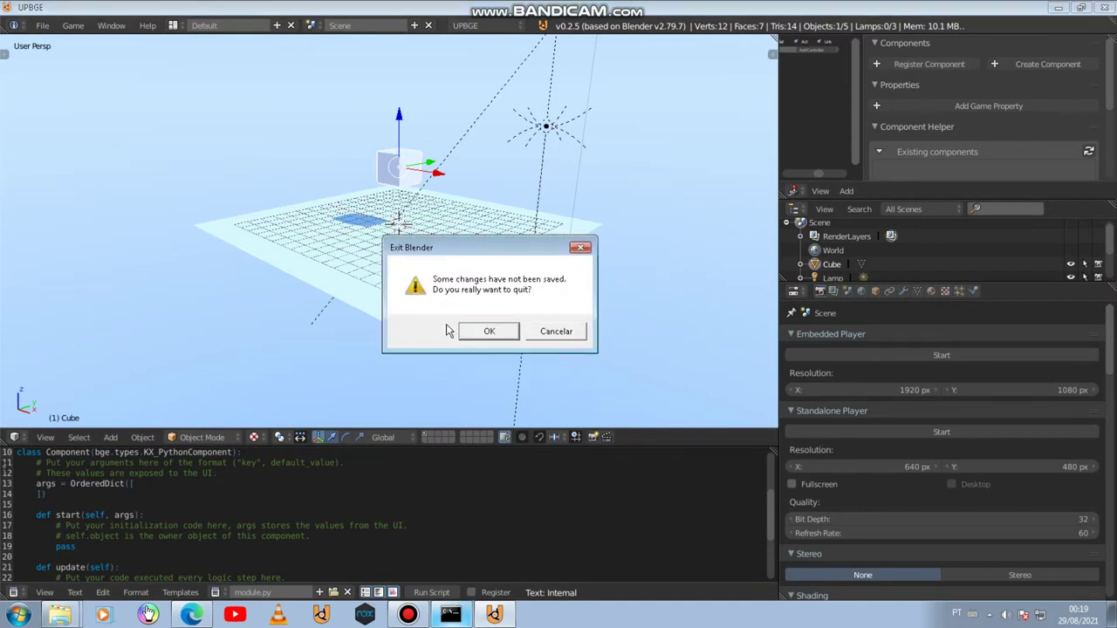
{"action": "left_click", "coordinate": [491, 332]}
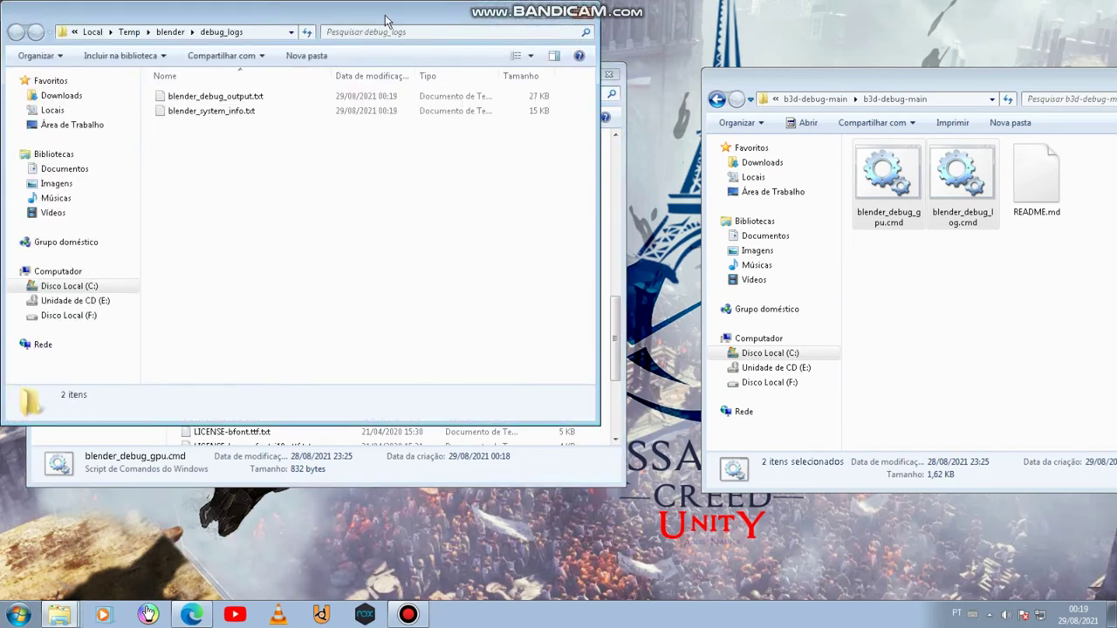
- Check the two log files in the debug_logs window, close that window, and select blender_debug_log.cmd in the UPBGE folder
{"action": "left_click_drag", "start_coordinate": [389, 26], "coordinate": [708, 115]}
{"action": "left_click_drag", "start_coordinate": [561, 248], "coordinate": [530, 187]}
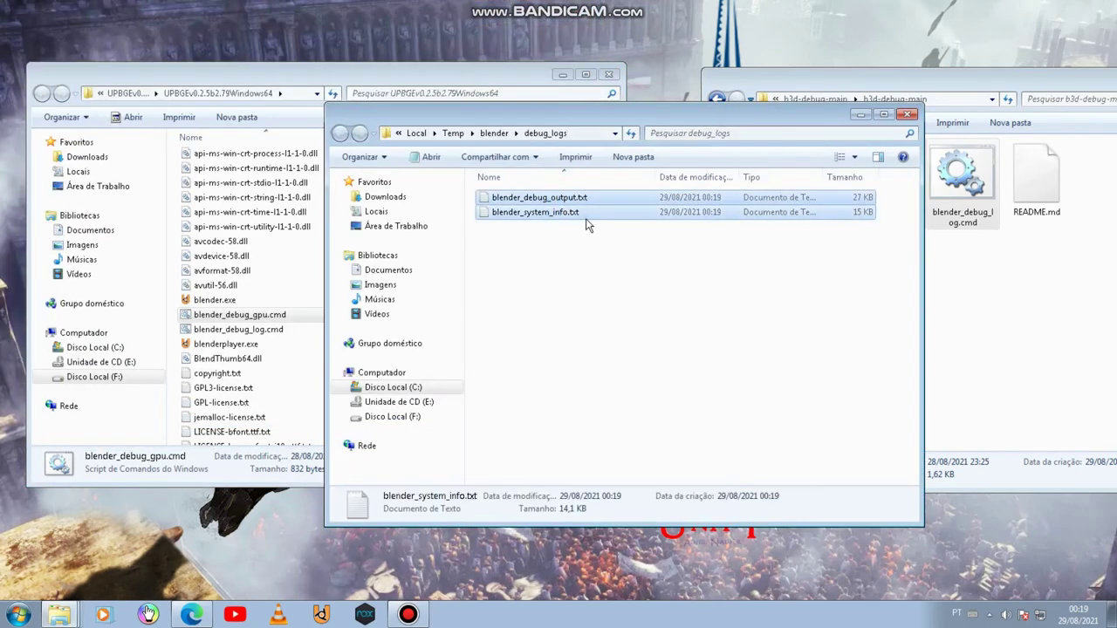
{"action": "left_click", "coordinate": [559, 262]}
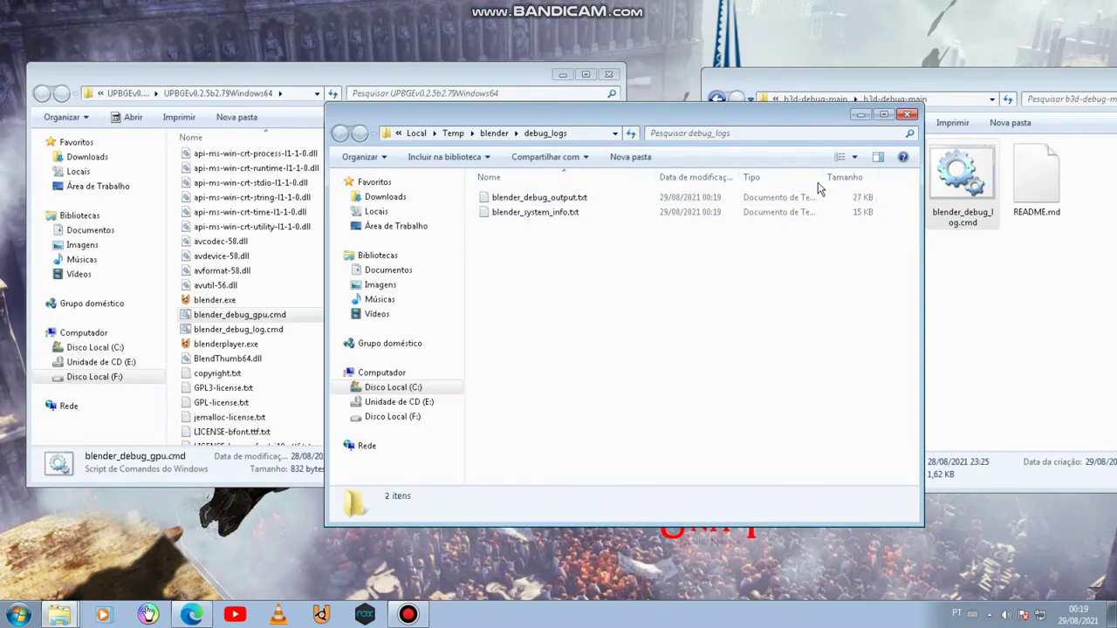
{"action": "left_click", "coordinate": [911, 117]}
{"action": "left_click", "coordinate": [243, 332]}
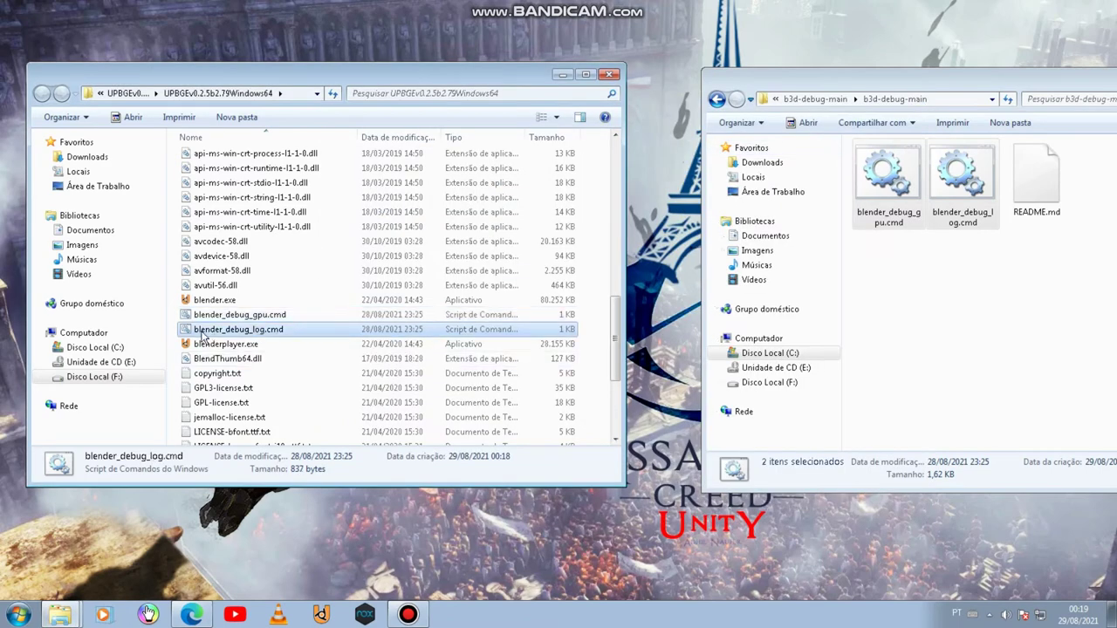
- Run blender_debug_log.cmd with Abrir and continue past its console prompt to launch UPBGE with debug logging
{"action": "right_click", "coordinate": [201, 335]}
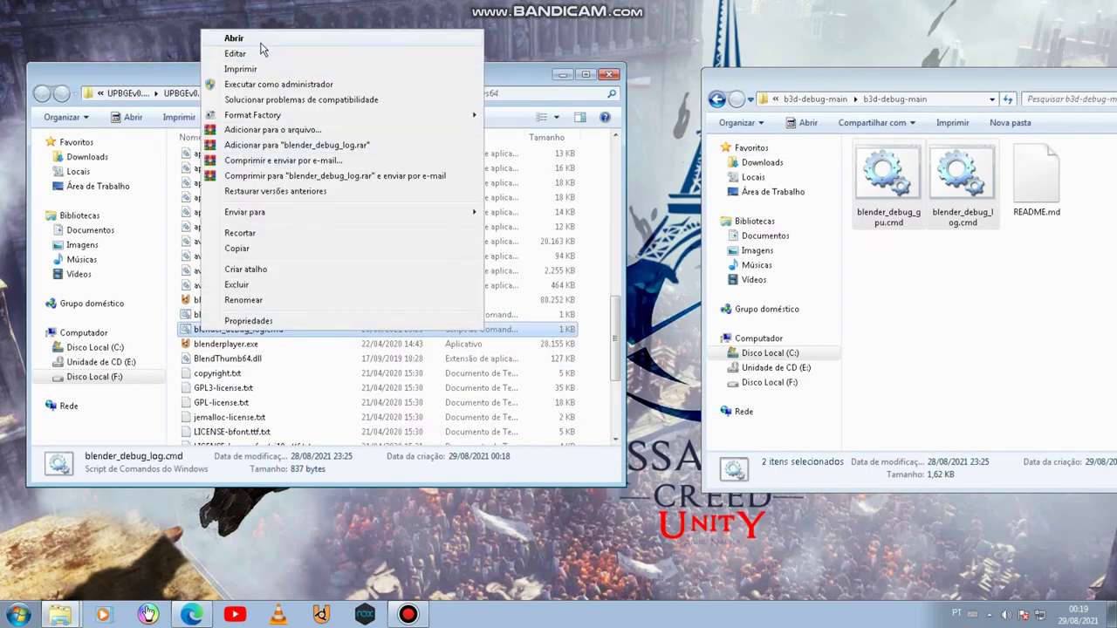
{"action": "left_click", "coordinate": [233, 39]}
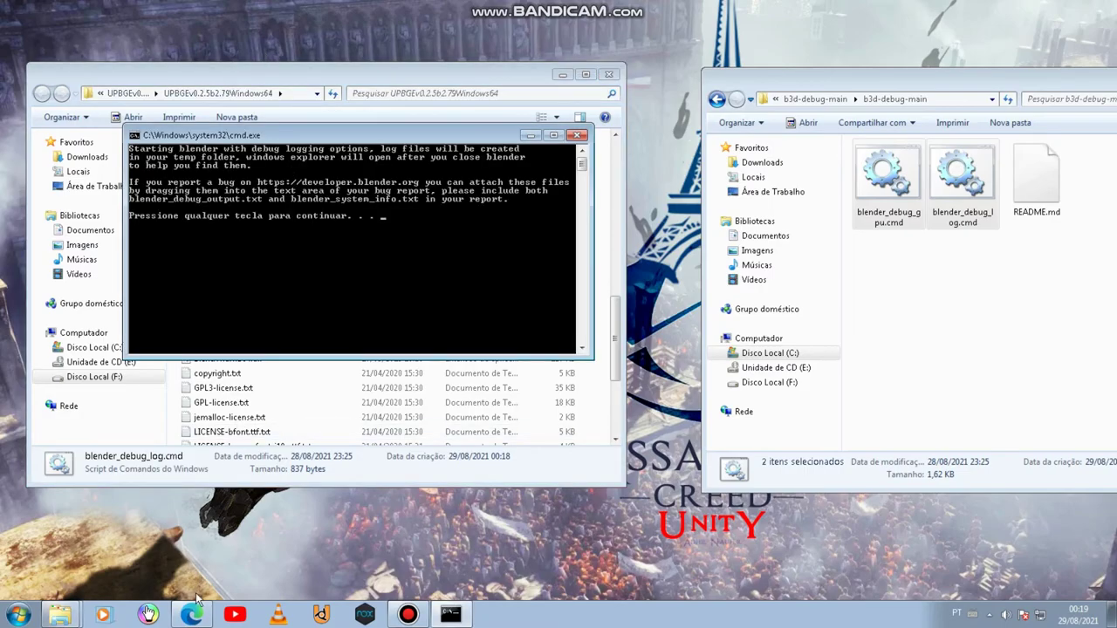
{"action": "left_click", "coordinate": [193, 614]}
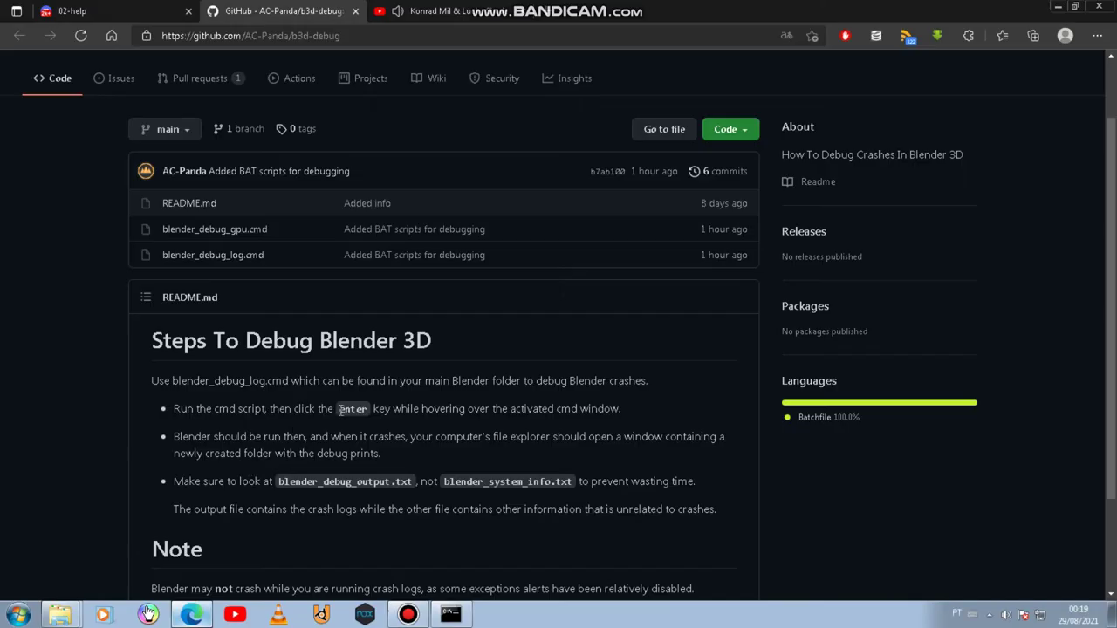
{"action": "left_click_drag", "start_coordinate": [339, 408], "coordinate": [364, 409]}
{"action": "left_click", "coordinate": [450, 614]}
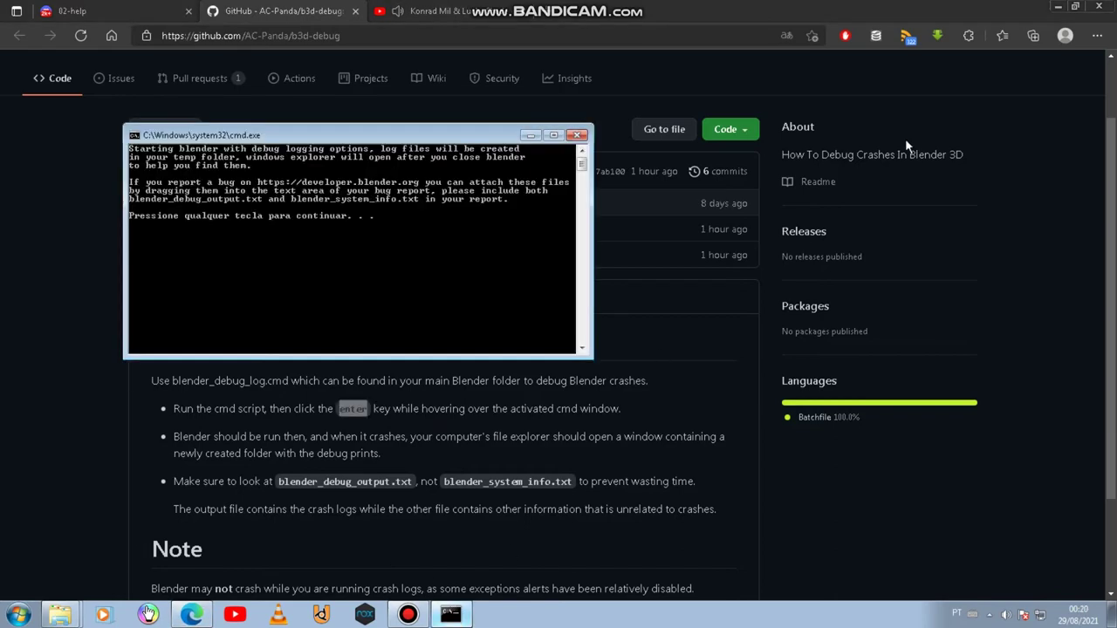
{"action": "left_click", "coordinate": [1057, 7]}
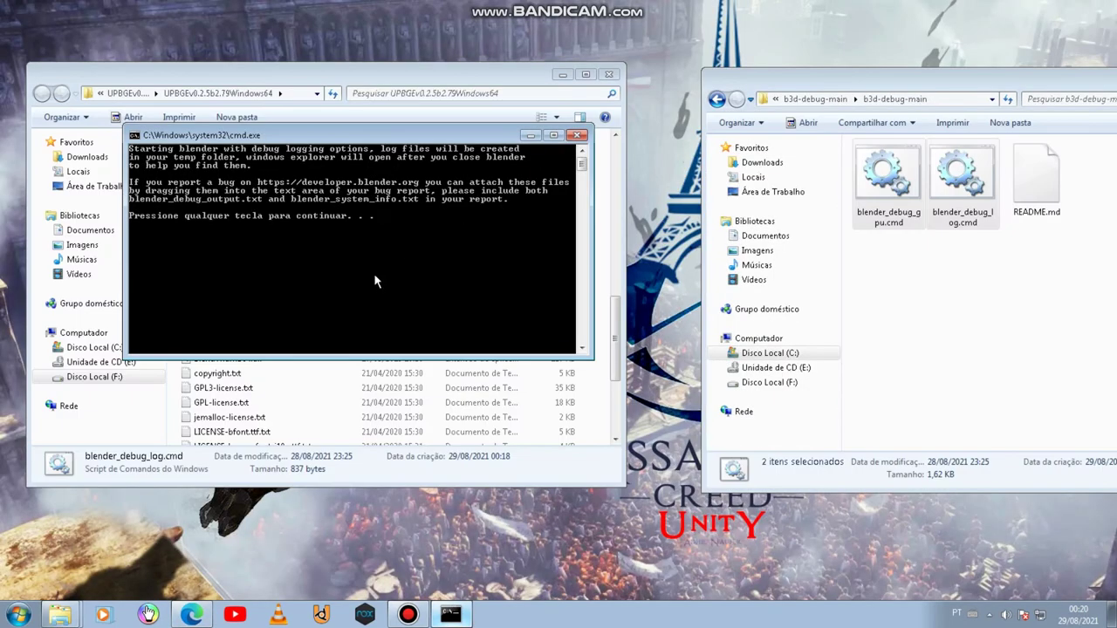
{"action": "key", "text": "Return"}
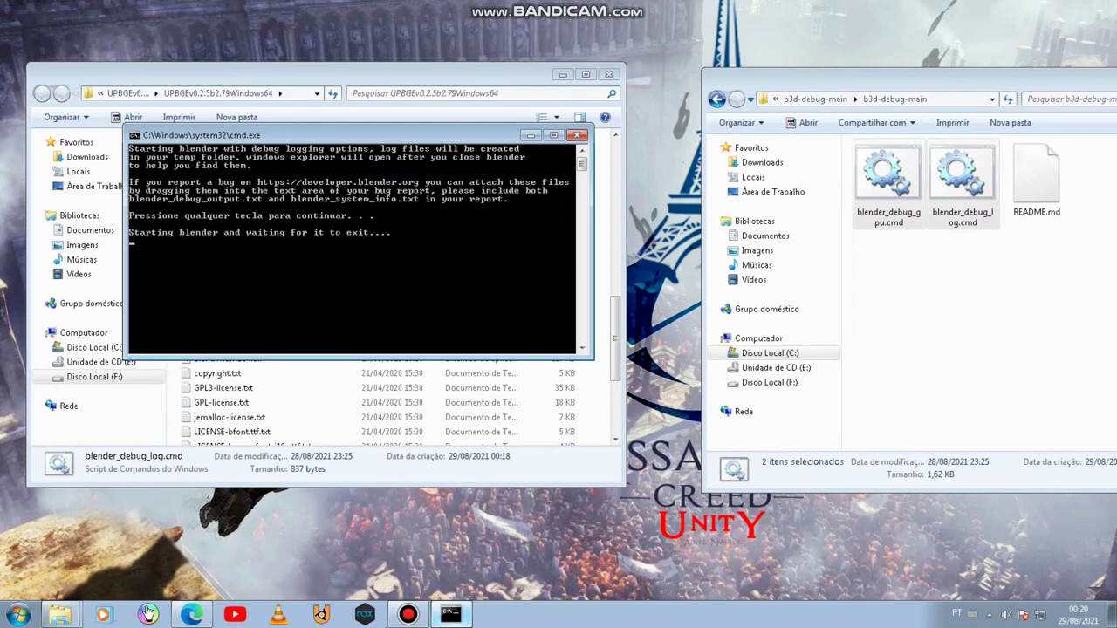
{"action": "left_click", "coordinate": [406, 616]}
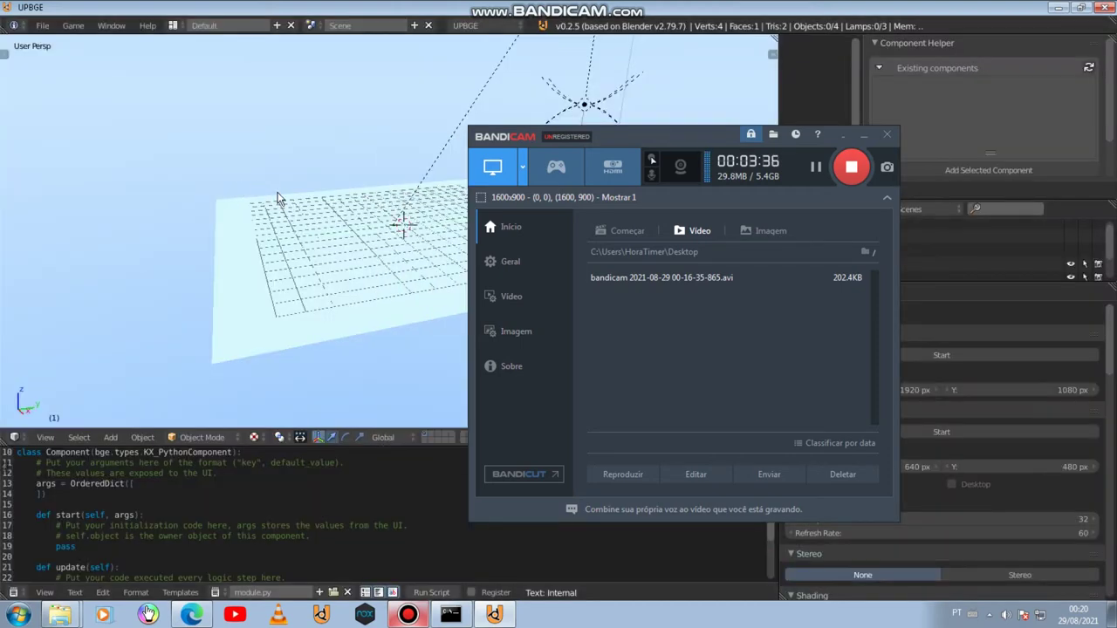
- Start the game from the game menu and again with P, stopping it with Esc each time
{"action": "left_click", "coordinate": [864, 135]}
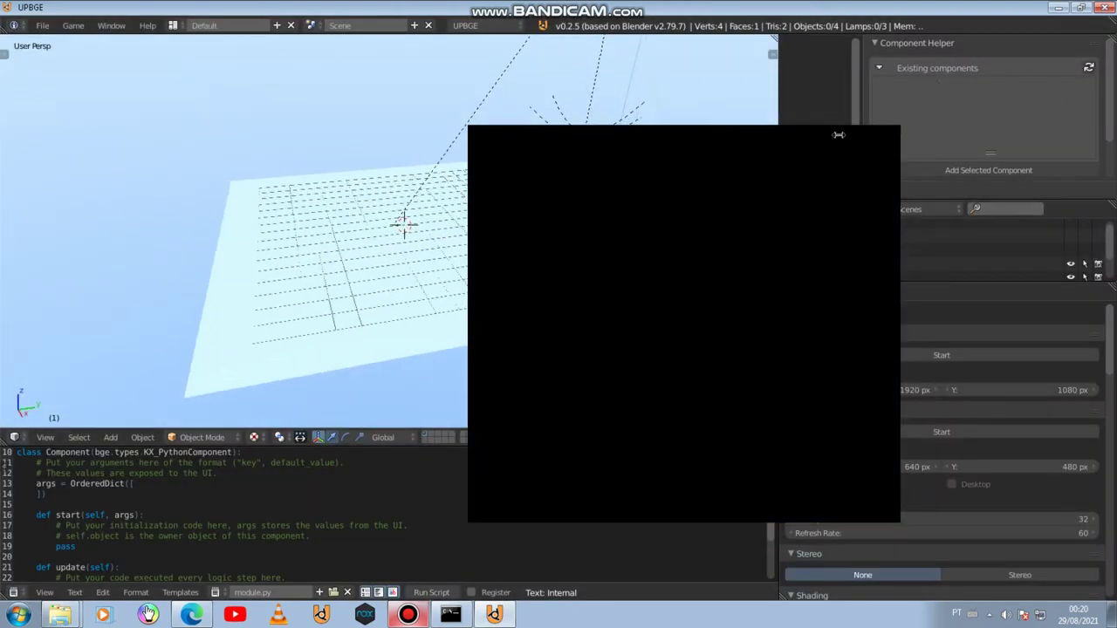
{"action": "middle_click_drag", "start_coordinate": [545, 213], "coordinate": [111, 46]}
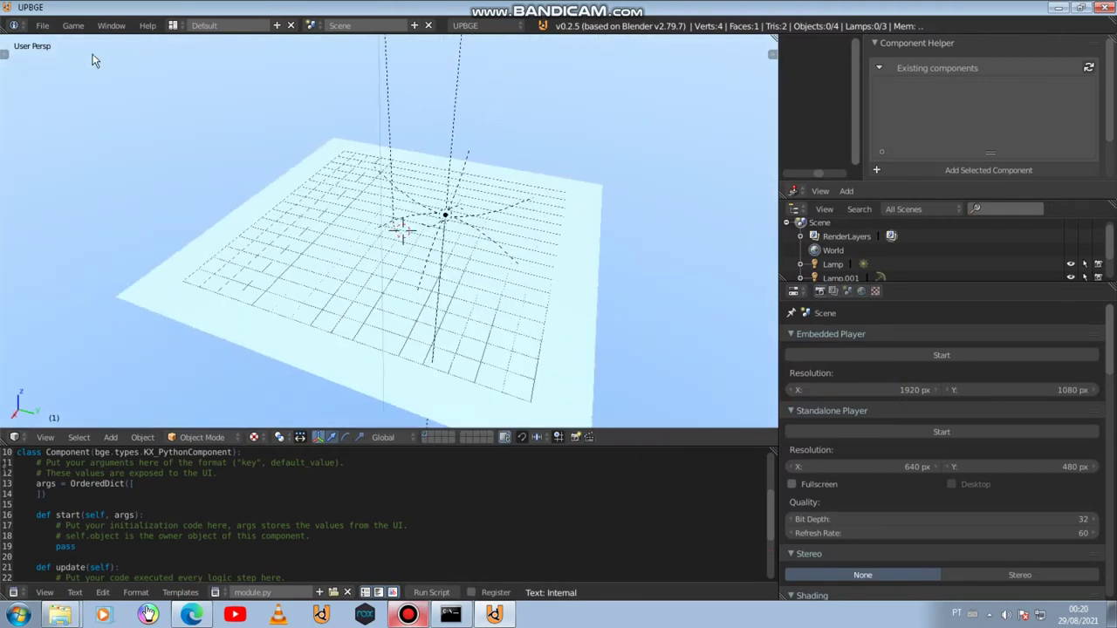
{"action": "left_click", "coordinate": [73, 25]}
{"action": "left_click", "coordinate": [101, 44]}
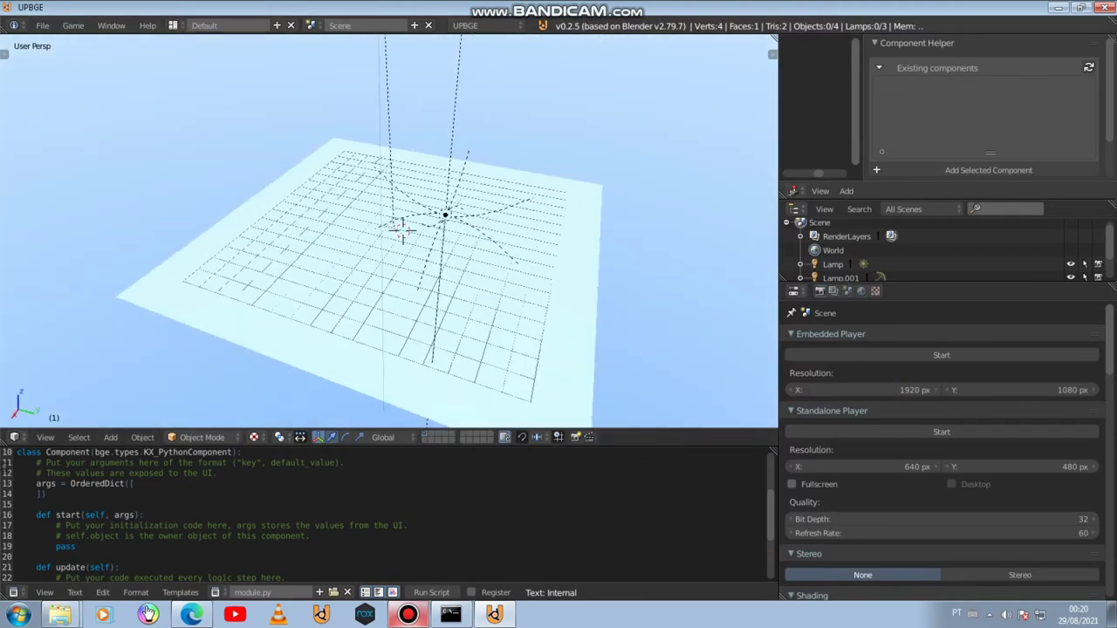
{"action": "key", "text": "Escape"}
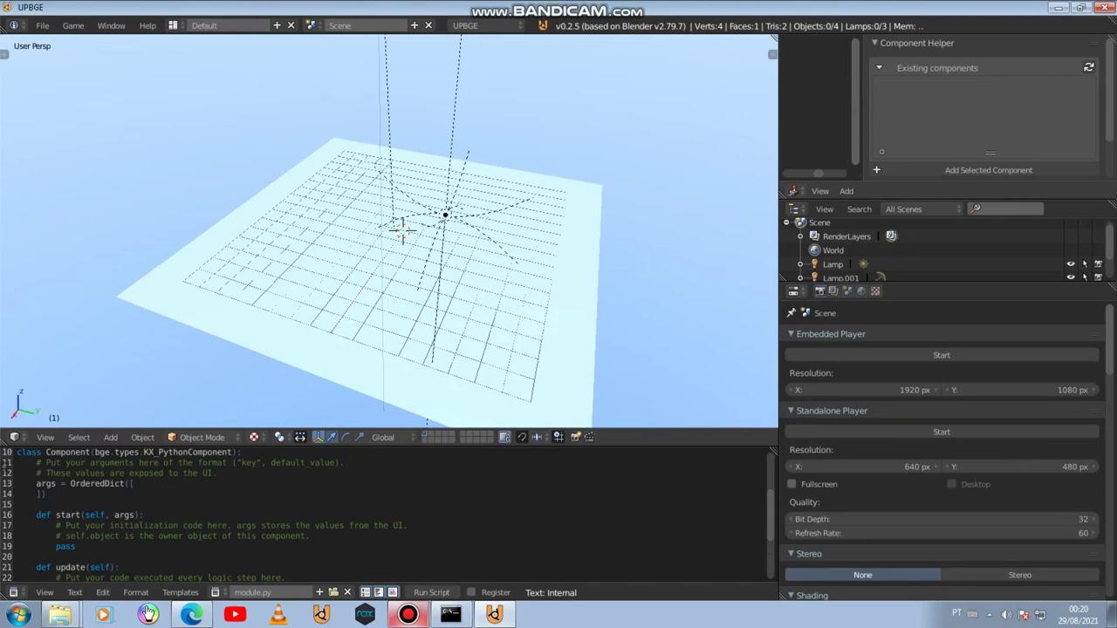
{"action": "key", "text": "p"}
{"action": "key", "text": "Escape"}
- Toggle the plane into Edit Mode and back, then quit UPBGE without saving
{"action": "middle_click_drag", "start_coordinate": [375, 262], "coordinate": [419, 285]}
{"action": "right_click", "coordinate": [419, 285]}
{"action": "key", "text": "Tab"}
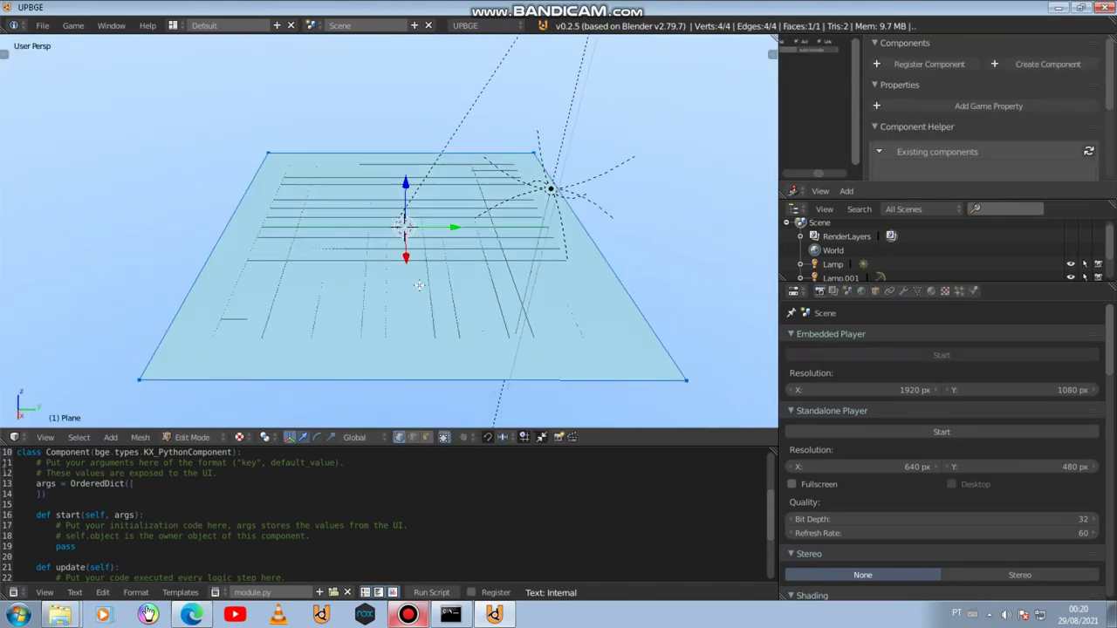
{"action": "key", "text": "Tab"}
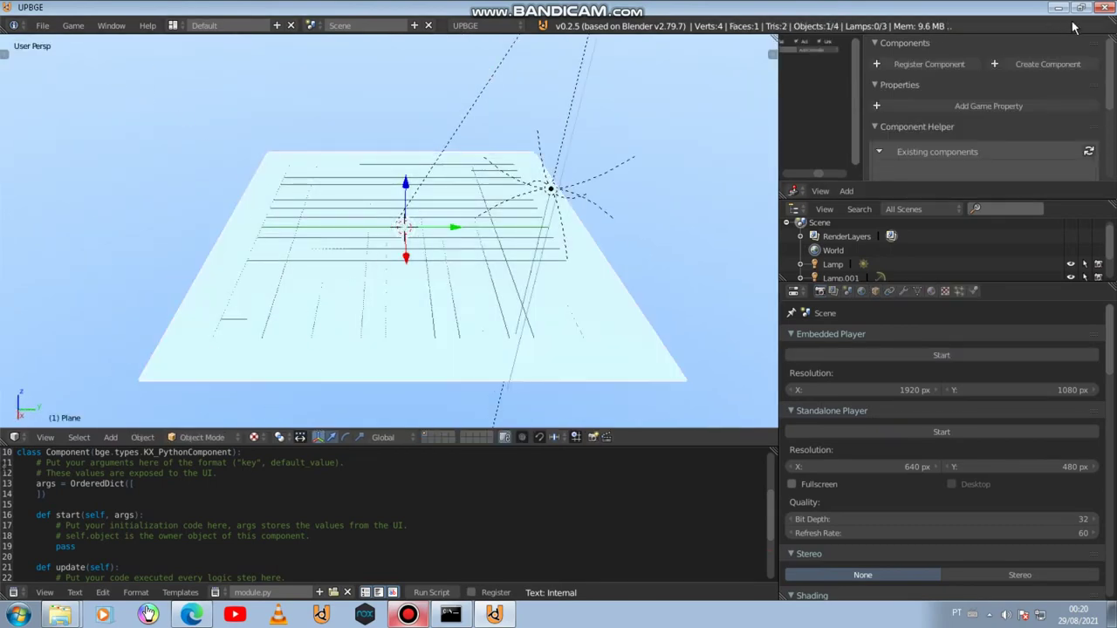
{"action": "left_click", "coordinate": [1105, 7]}
{"action": "left_click", "coordinate": [584, 350]}
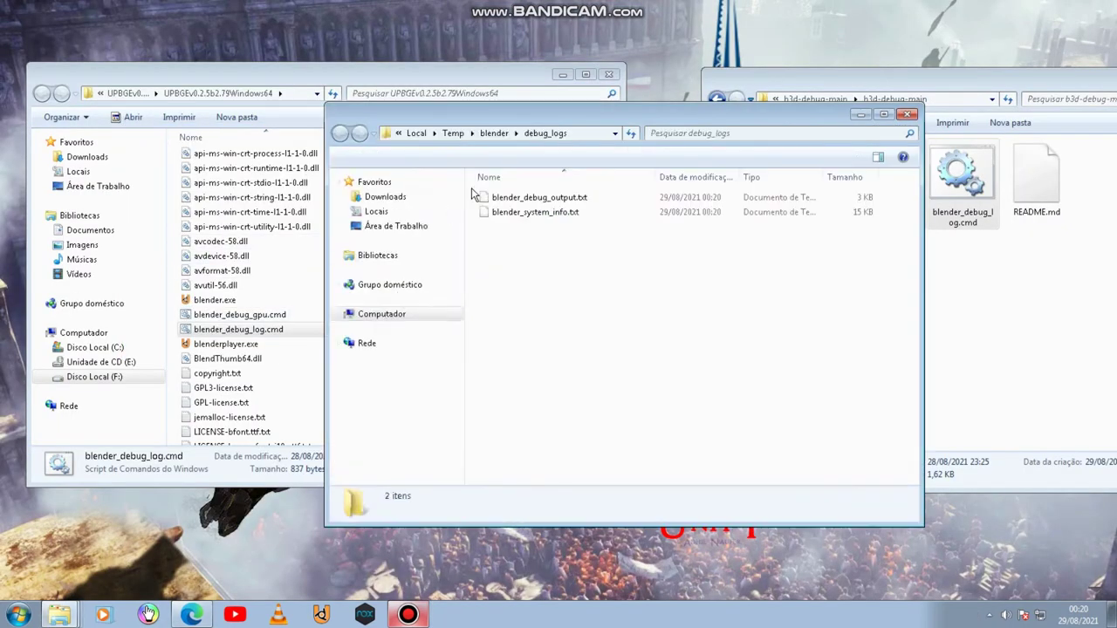
- Close the UPBGE install folder and b3d-debug-main windows, then refresh the desktop
{"action": "left_click", "coordinate": [609, 74]}
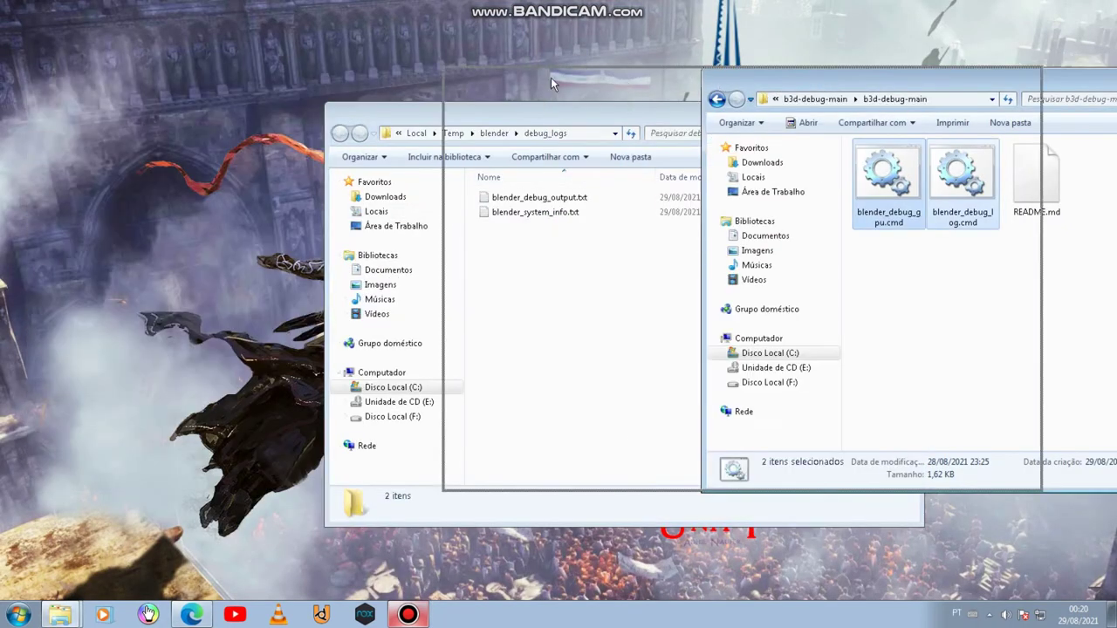
{"action": "left_click_drag", "start_coordinate": [816, 88], "coordinate": [477, 88]}
{"action": "left_click", "coordinate": [948, 78]}
{"action": "right_click", "coordinate": [974, 173]}
{"action": "left_click", "coordinate": [1018, 211]}
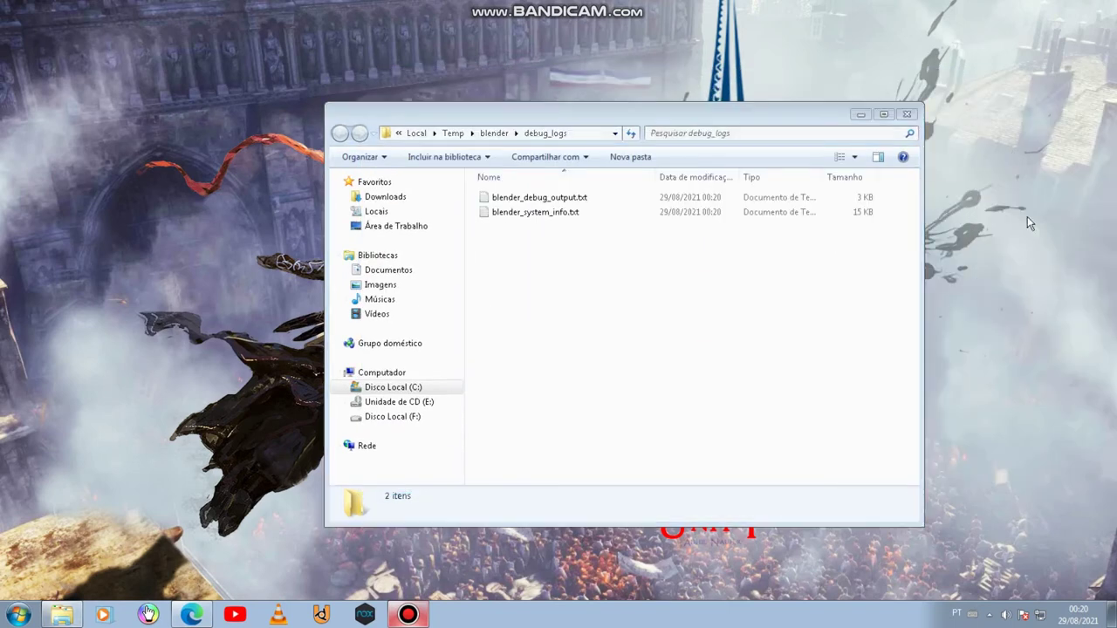
- Switch the view to Ícones Médios, reopen debug_logs and select both .txt log files
{"action": "left_click", "coordinate": [857, 157]}
{"action": "left_click", "coordinate": [905, 84]}
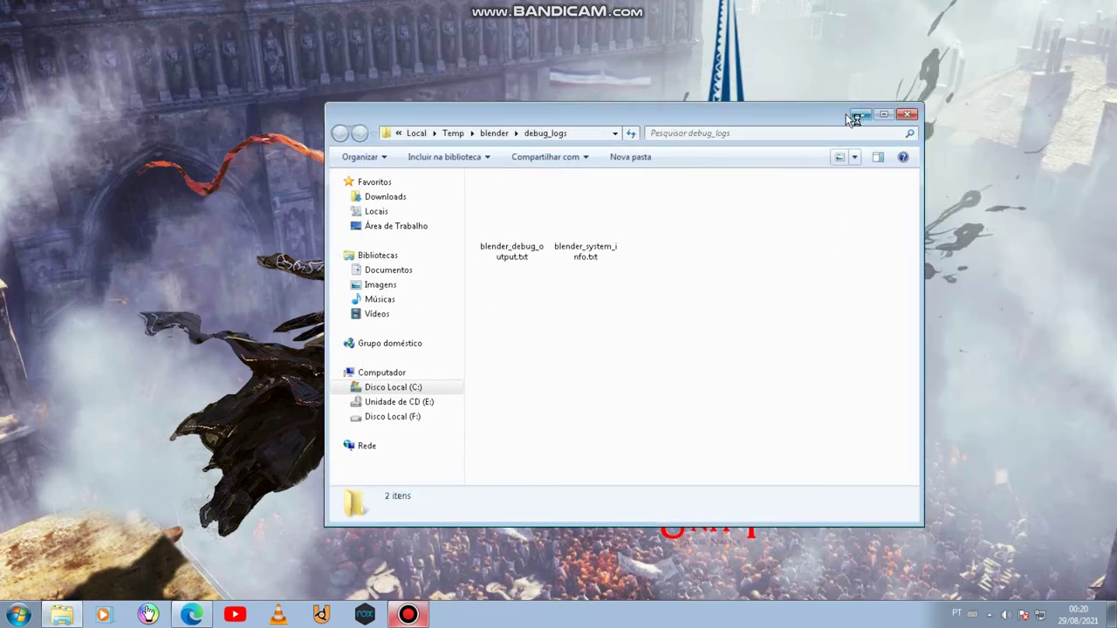
{"action": "left_click", "coordinate": [494, 134]}
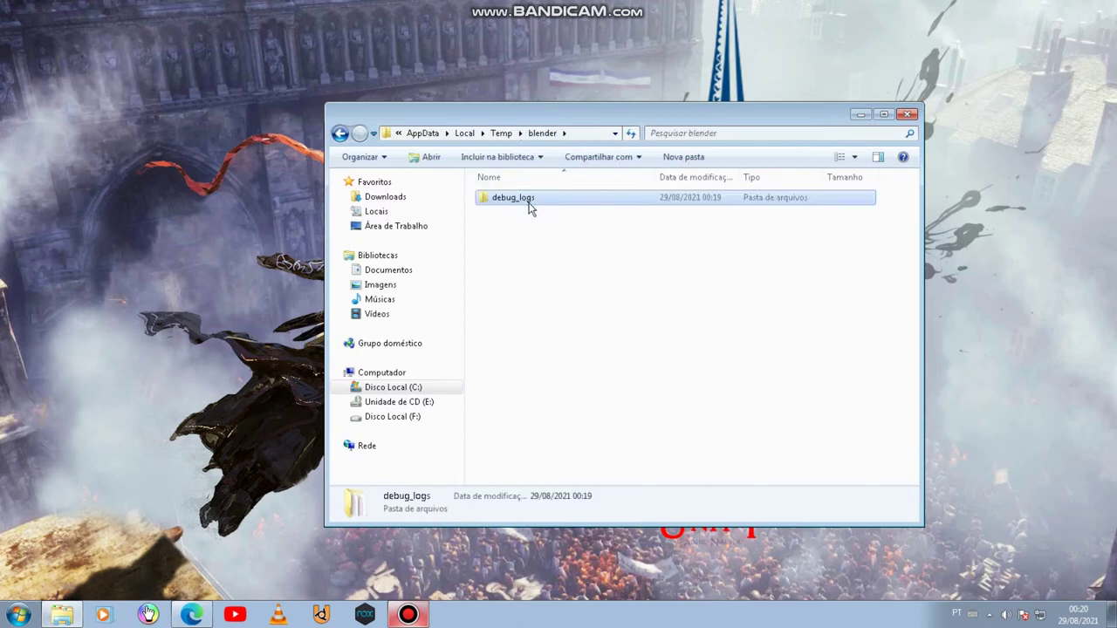
{"action": "double_click", "coordinate": [527, 196]}
{"action": "left_click_drag", "start_coordinate": [493, 304], "coordinate": [630, 198]}
- Archive both log files with WinRAR as debug_logs.zip in ZIP format with Ótimo compression
{"action": "right_click", "coordinate": [584, 211]}
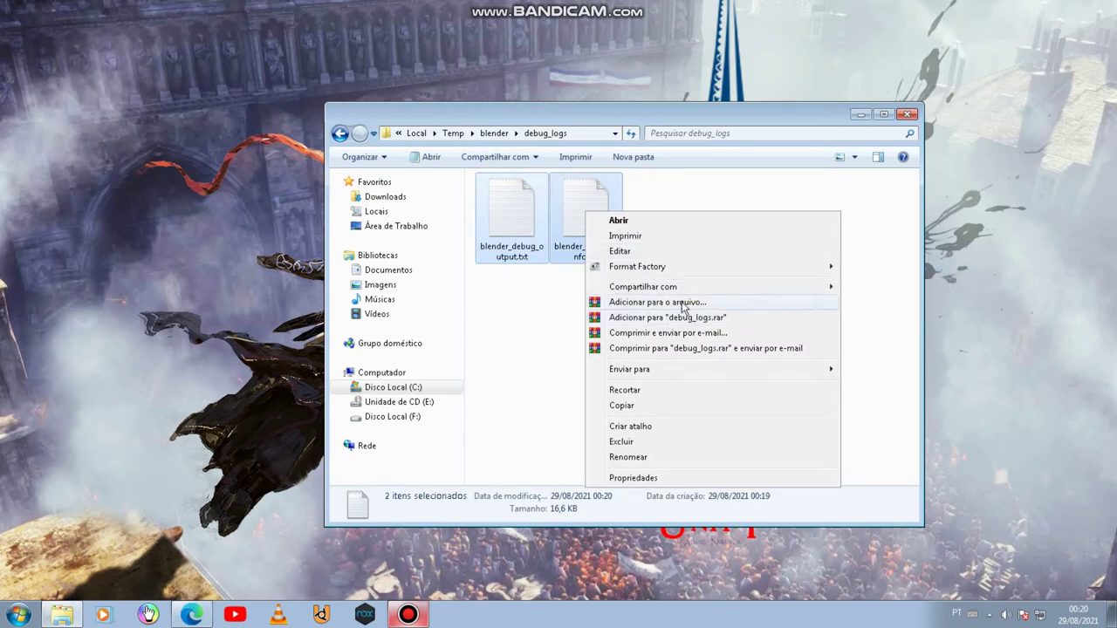
{"action": "left_click", "coordinate": [677, 304]}
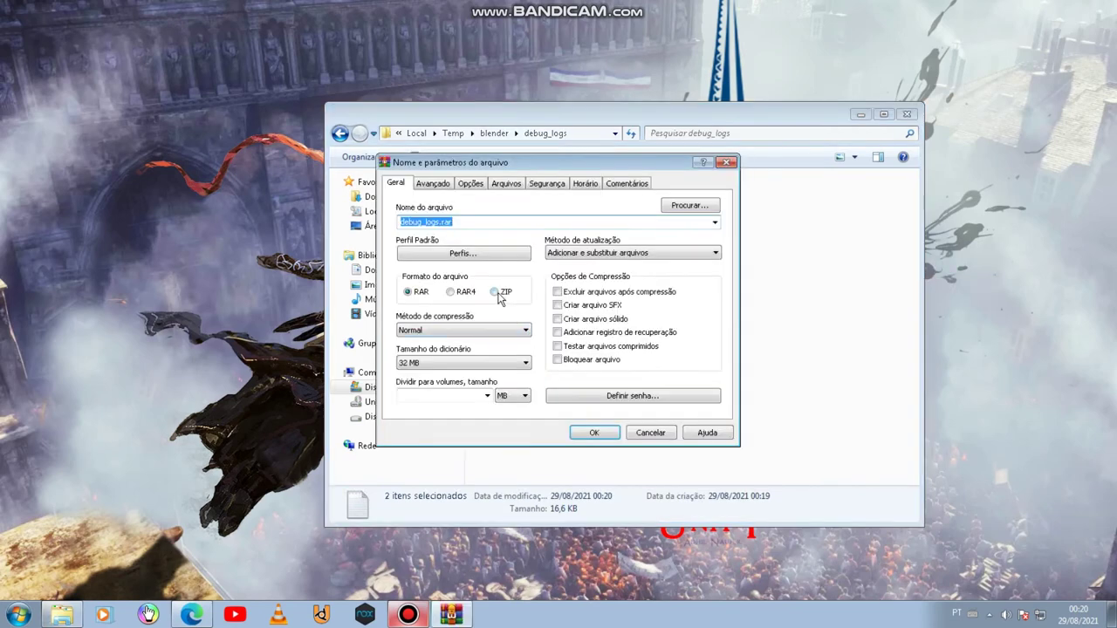
{"action": "left_click", "coordinate": [495, 292]}
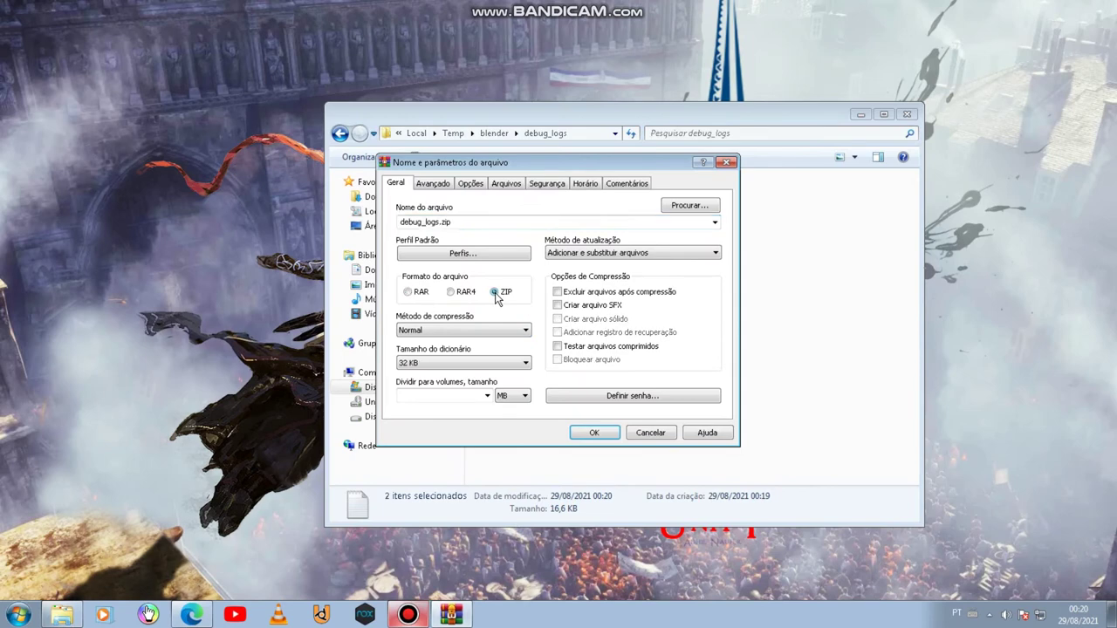
{"action": "left_click", "coordinate": [460, 336]}
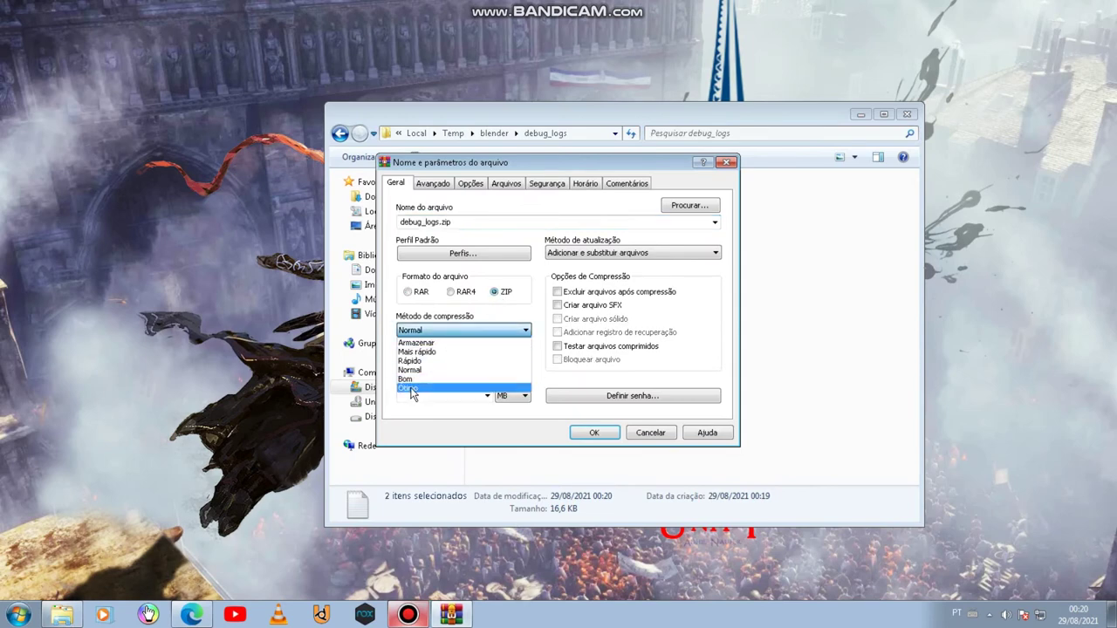
{"action": "left_click", "coordinate": [408, 389]}
{"action": "left_click", "coordinate": [594, 433]}
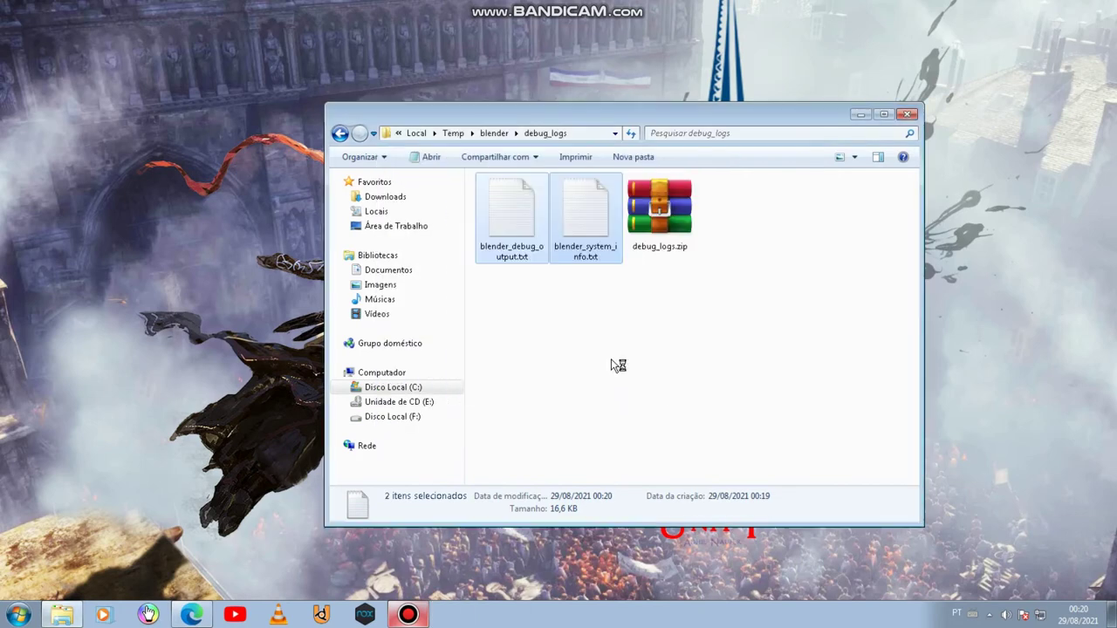
{"action": "left_click", "coordinate": [662, 251]}
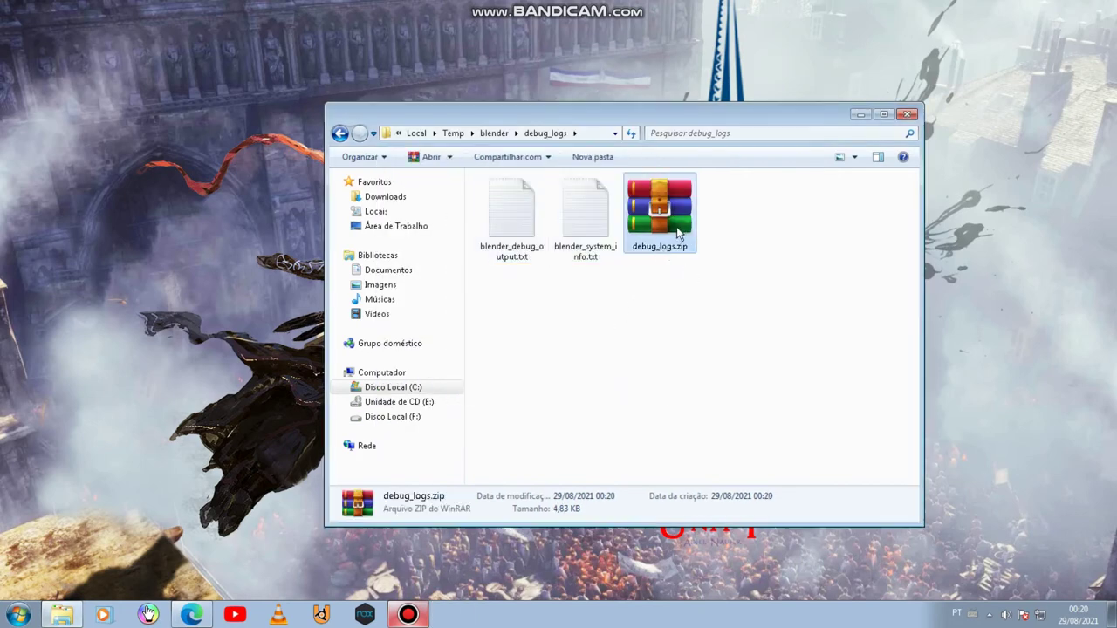
- Switch to Discord's #02-help channel, close the GitHub page, and scroll through the conversation
{"action": "left_click", "coordinate": [192, 615]}
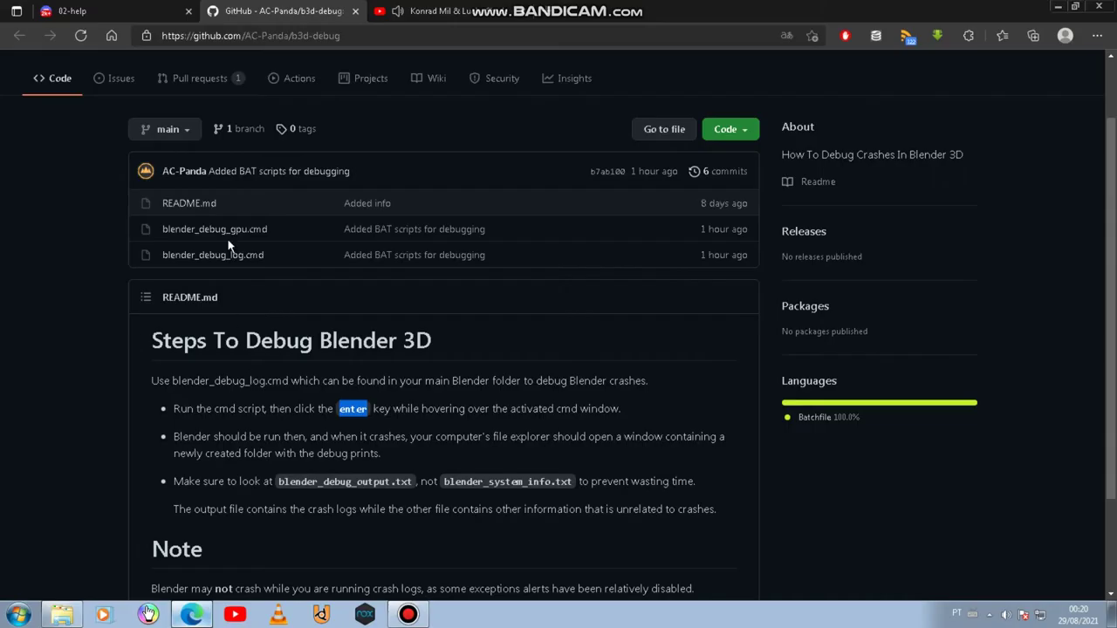
{"action": "left_click", "coordinate": [123, 14]}
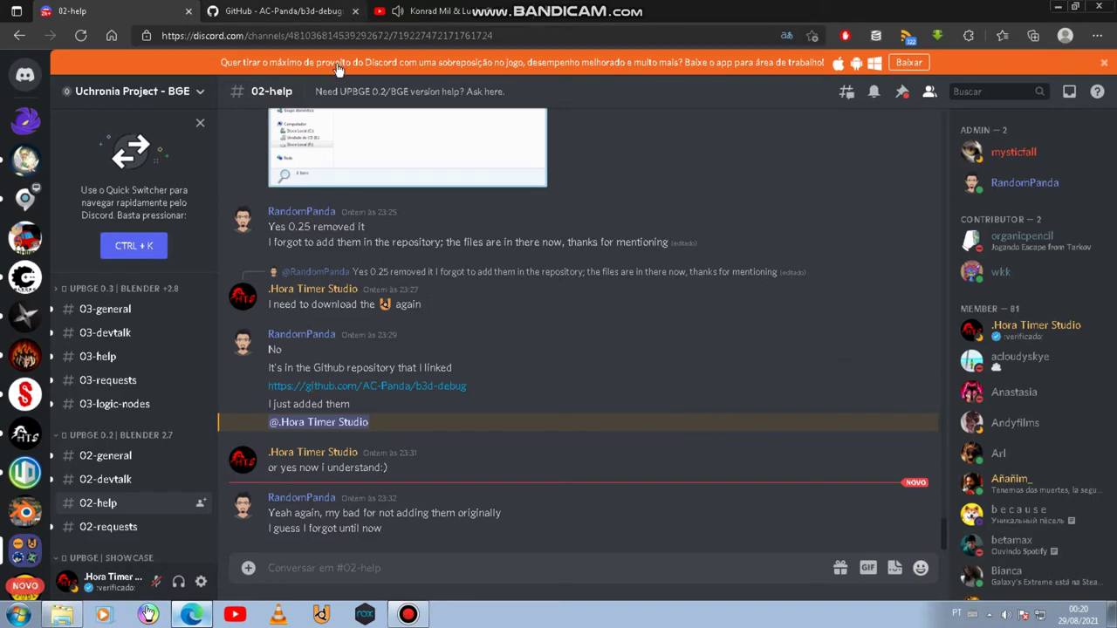
{"action": "left_click", "coordinate": [354, 10]}
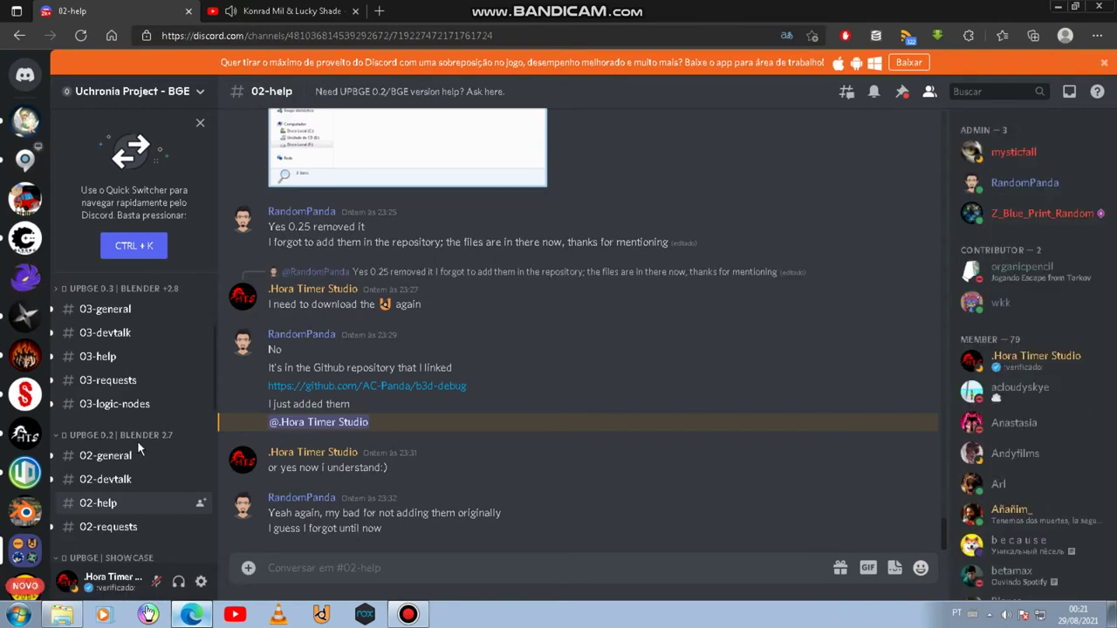
{"action": "scroll", "coordinate": [146, 471], "scroll_direction": "down", "scroll_amount": 3}
{"action": "scroll", "coordinate": [144, 510], "scroll_direction": "down", "scroll_amount": 3}
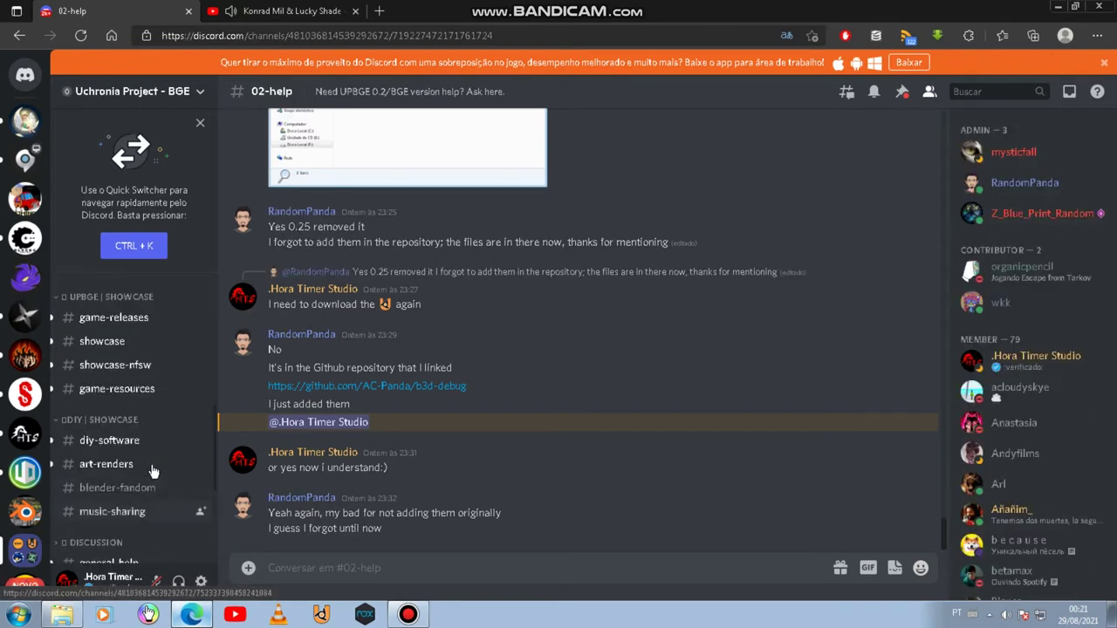
{"action": "scroll", "coordinate": [146, 403], "scroll_direction": "up", "scroll_amount": 1}
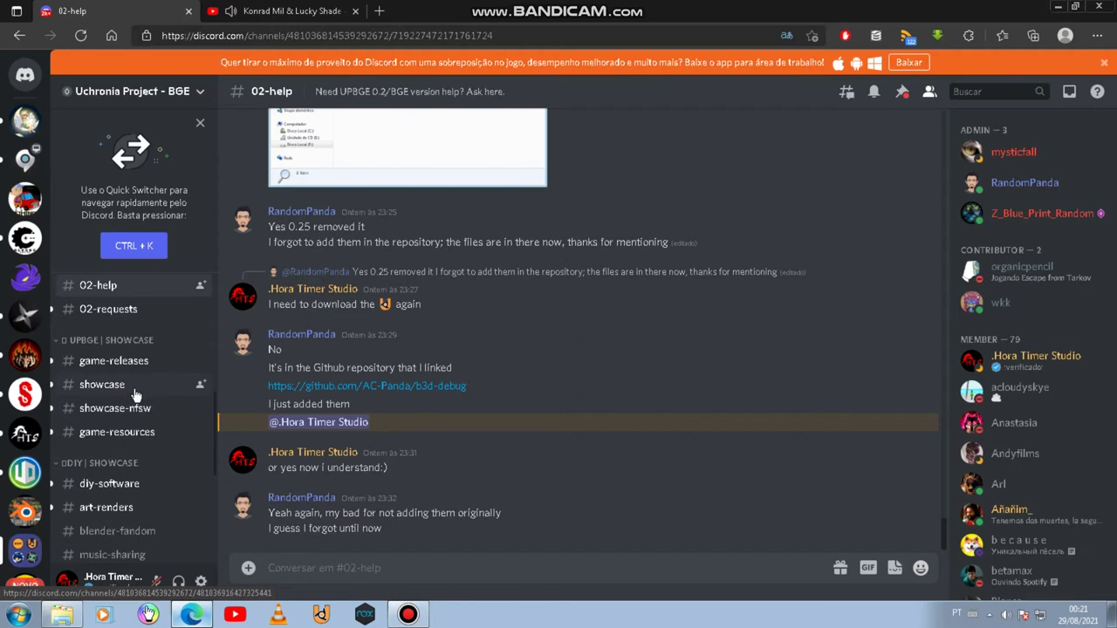
{"action": "scroll", "coordinate": [132, 401], "scroll_direction": "up", "scroll_amount": 3}
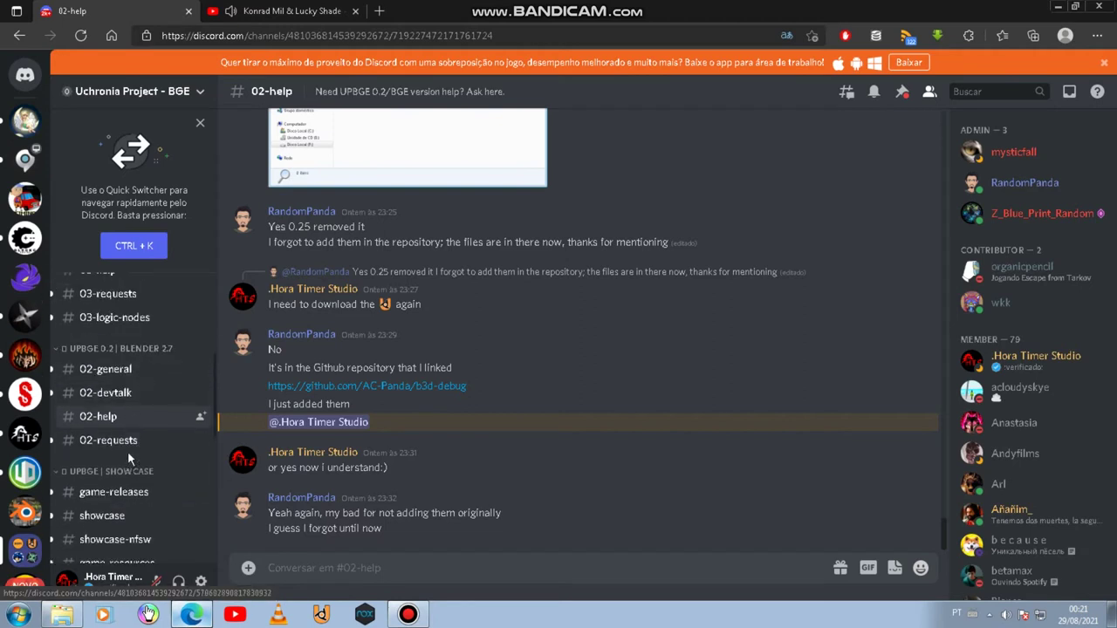
{"action": "scroll", "coordinate": [131, 507], "scroll_direction": "down", "scroll_amount": 2}
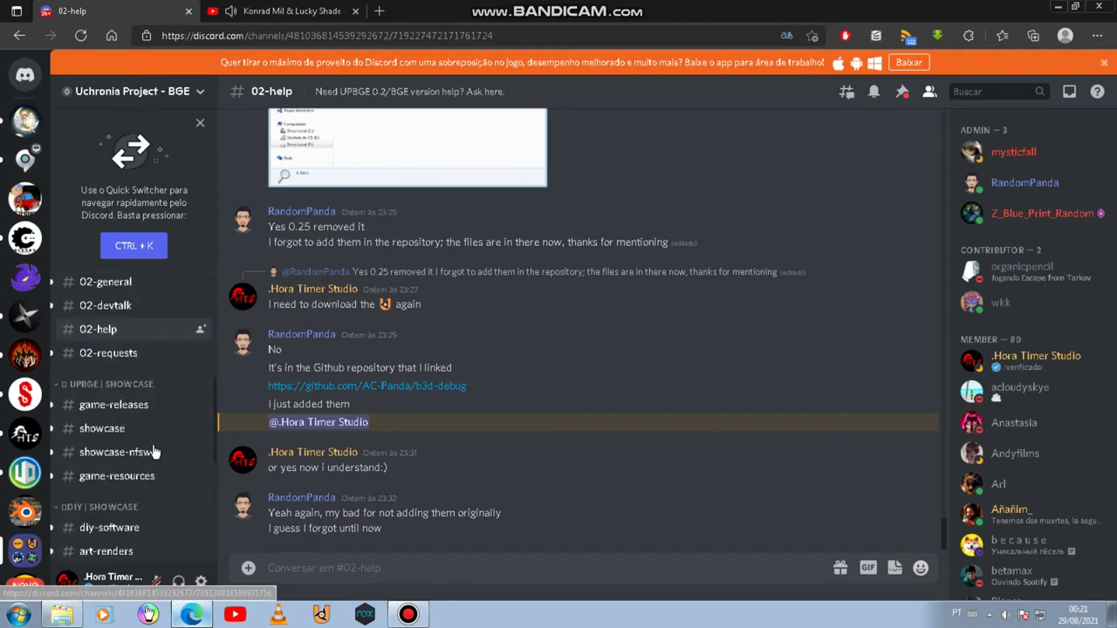
{"action": "scroll", "coordinate": [166, 471], "scroll_direction": "up", "scroll_amount": 2}
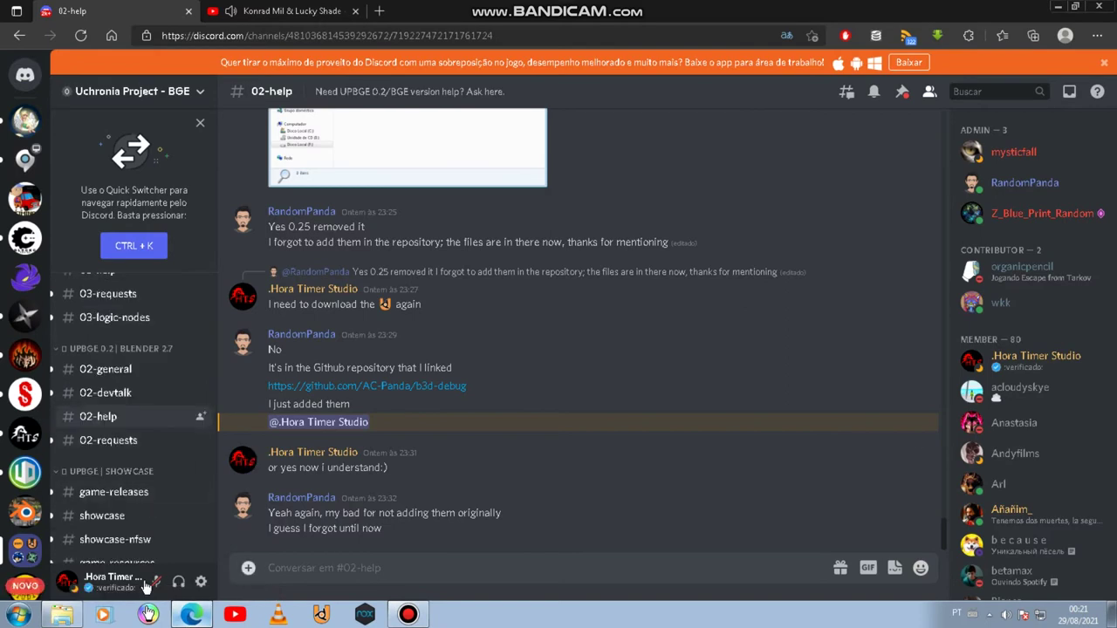
- Drag debug_logs.zip from the debug_logs folder into the #02-help chat, then cancel the upload
{"action": "left_click", "coordinate": [61, 615]}
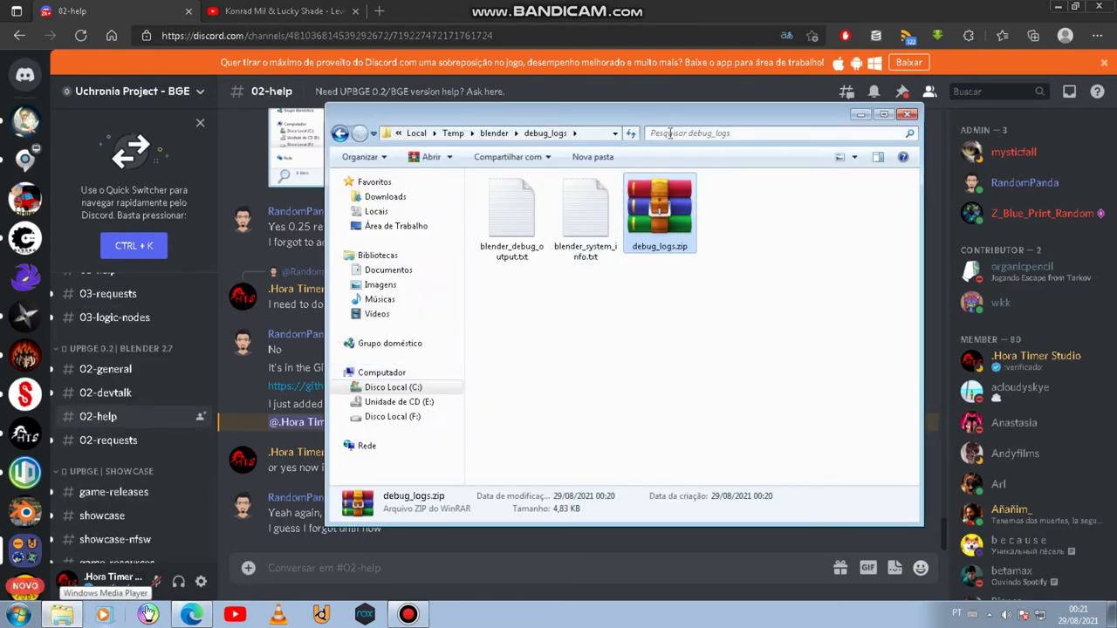
{"action": "left_click_drag", "start_coordinate": [665, 117], "coordinate": [788, 96]}
{"action": "left_click_drag", "start_coordinate": [796, 160], "coordinate": [399, 268]}
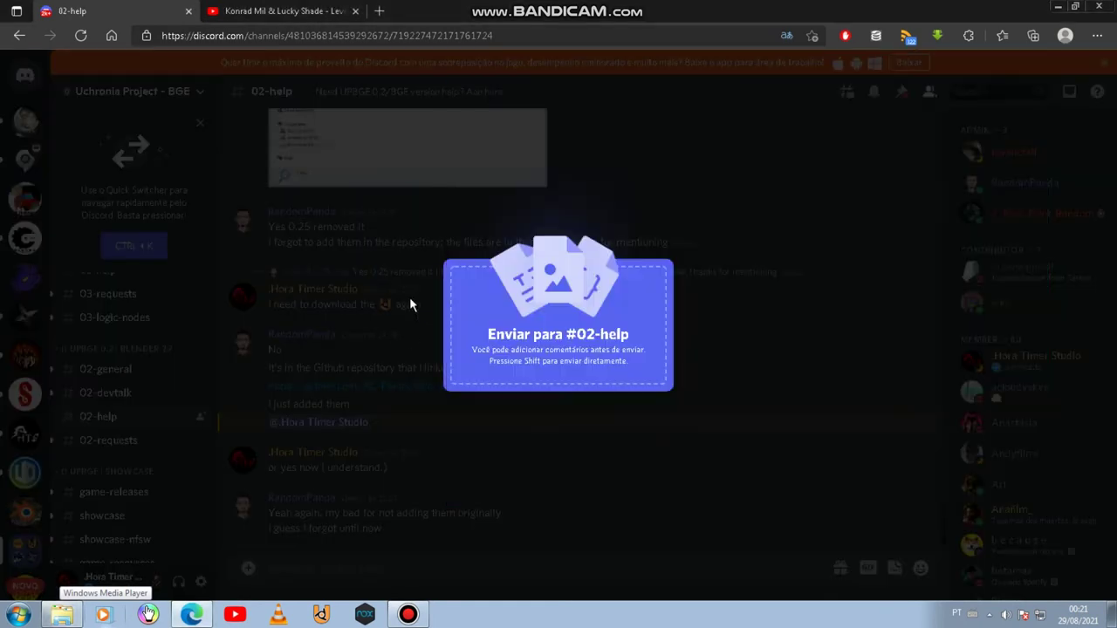
{"action": "left_click_drag", "start_coordinate": [399, 268], "coordinate": [410, 297]}
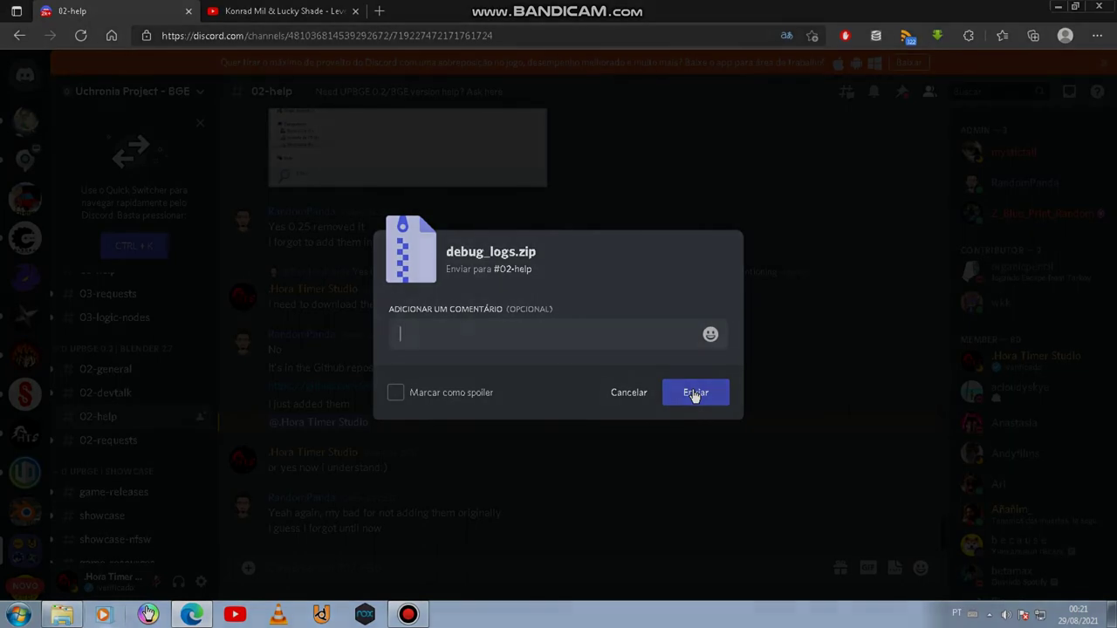
{"action": "left_click", "coordinate": [425, 617]}
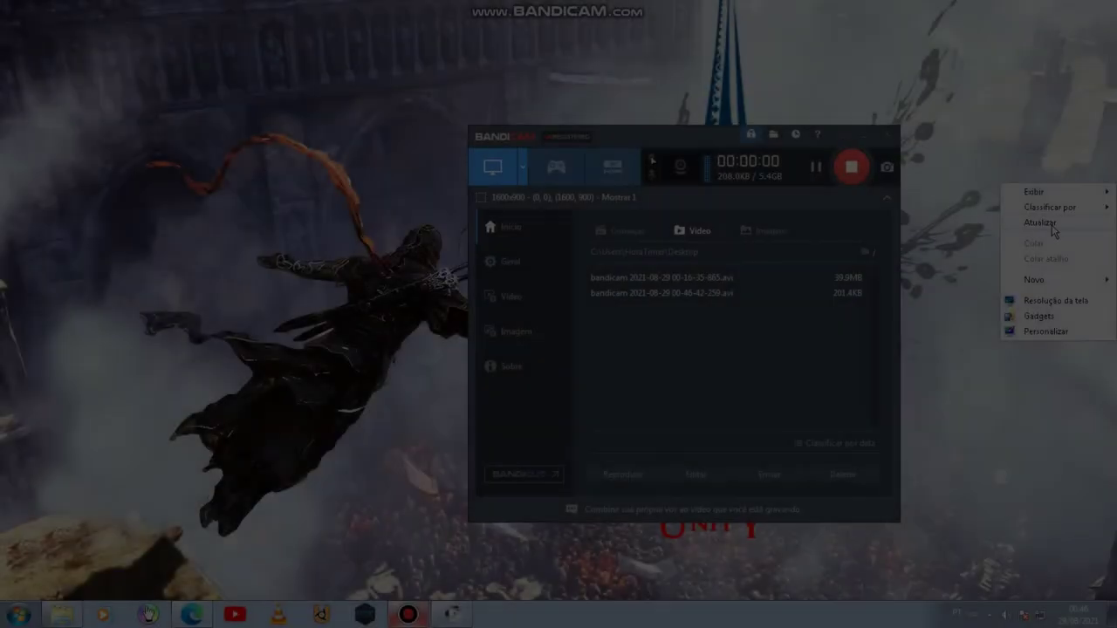
{"action": "left_click", "coordinate": [1051, 224]}
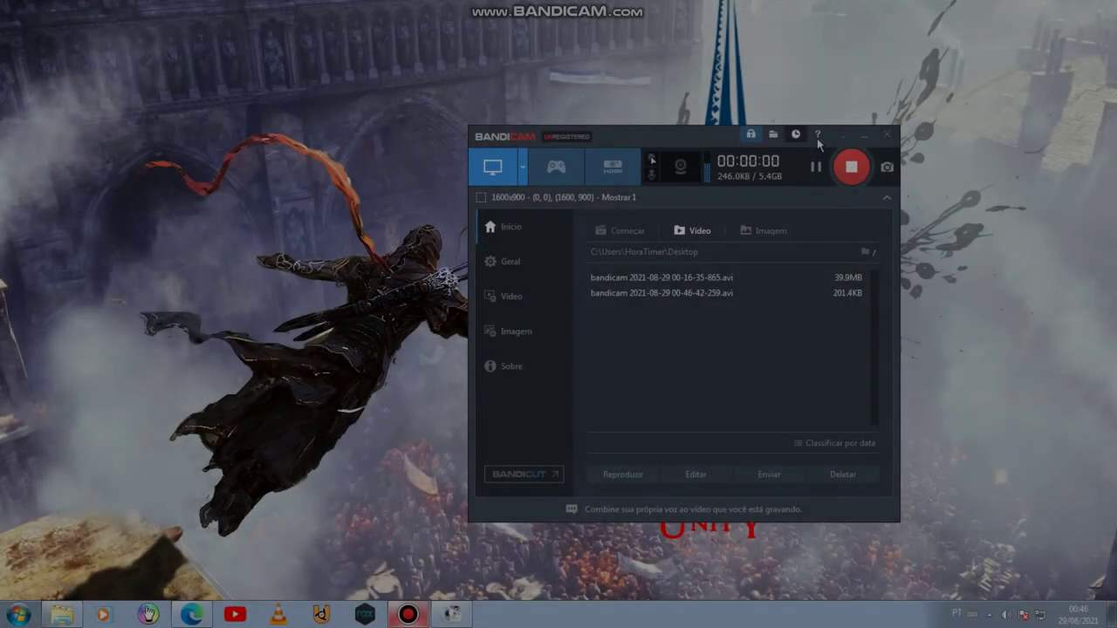
{"action": "left_click", "coordinate": [871, 135]}
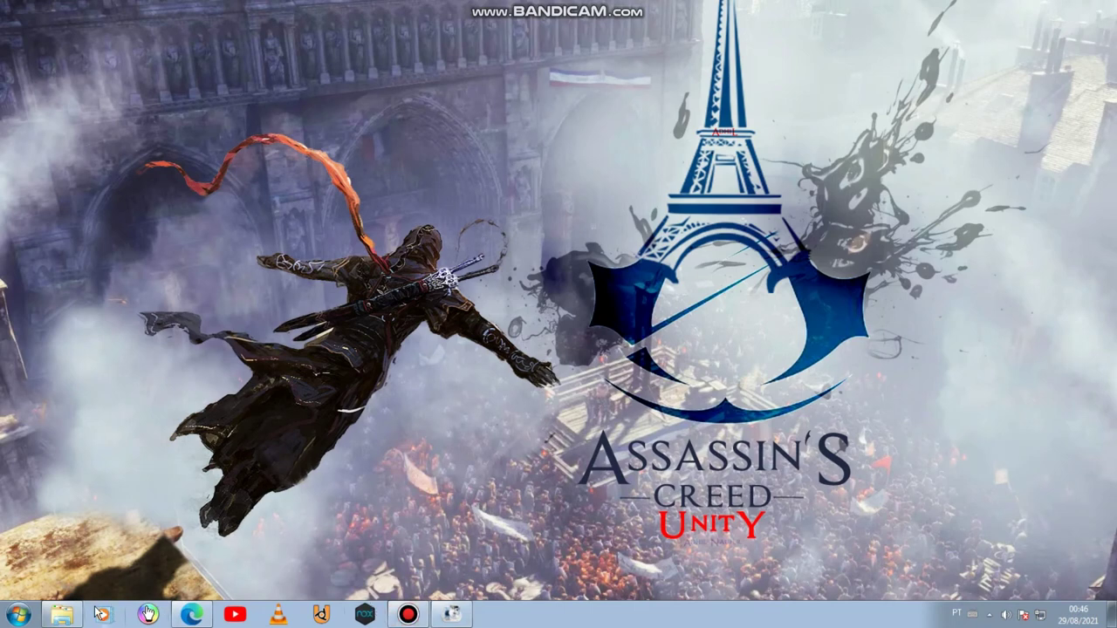
- Reselect debug_logs.zip in its folder and switch to the browser showing upbge.org
{"action": "left_click", "coordinate": [63, 615]}
{"action": "left_click", "coordinate": [754, 225]}
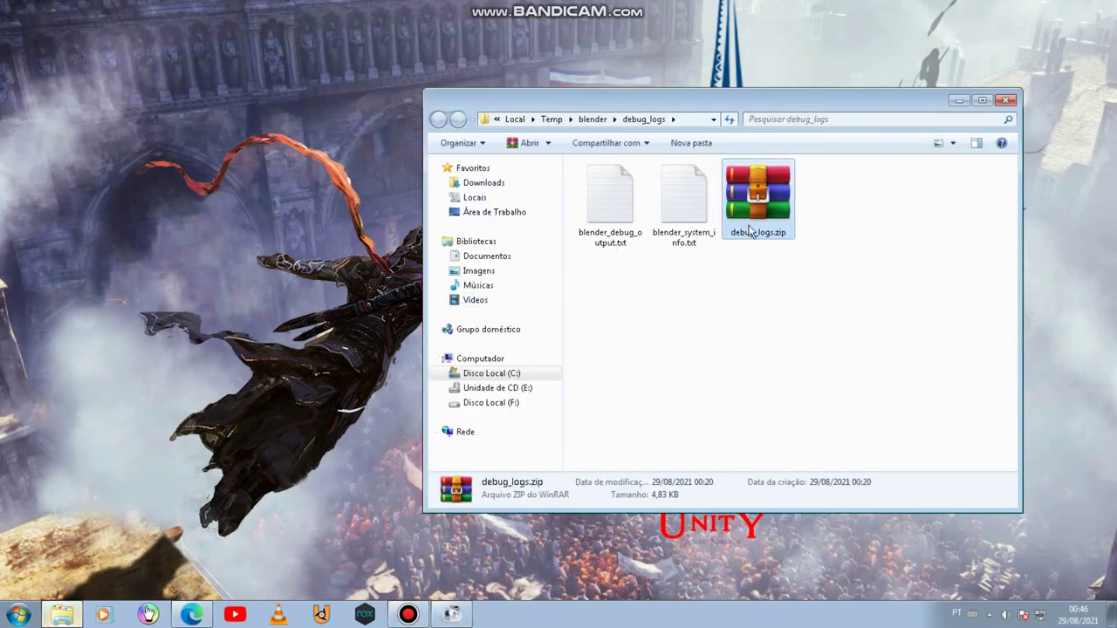
{"action": "left_click", "coordinate": [194, 615]}
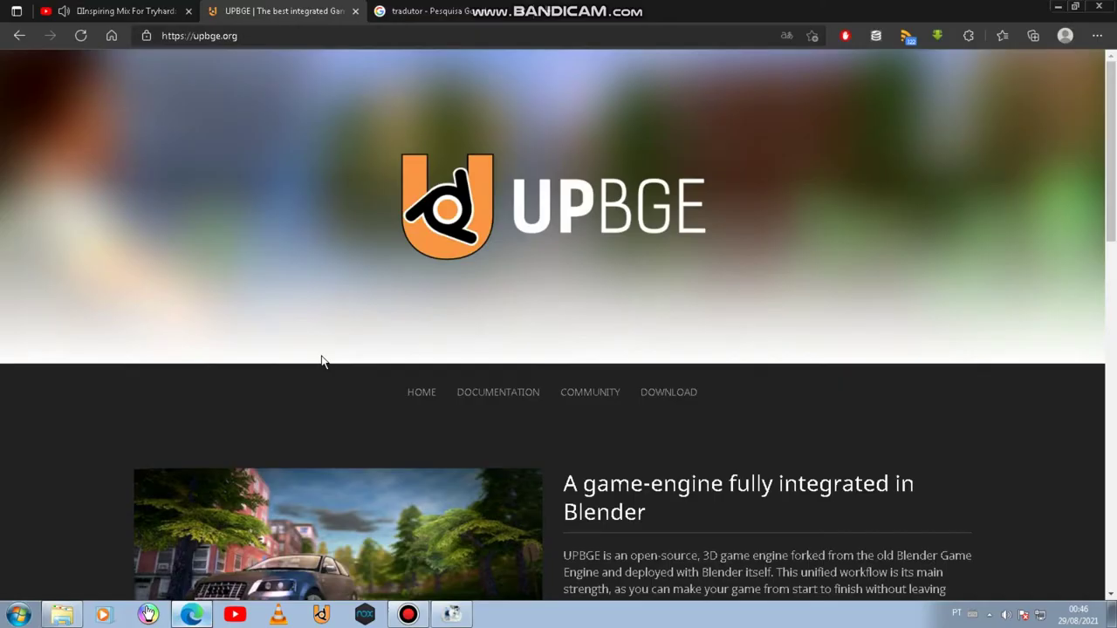
- Follow the Github link on the upbge.org Community page to the UPBGE/upbge issues list
{"action": "scroll", "coordinate": [315, 276], "scroll_direction": "down", "scroll_amount": 5}
{"action": "scroll", "coordinate": [428, 292], "scroll_direction": "down", "scroll_amount": 5}
{"action": "scroll", "coordinate": [468, 294], "scroll_direction": "up", "scroll_amount": 5}
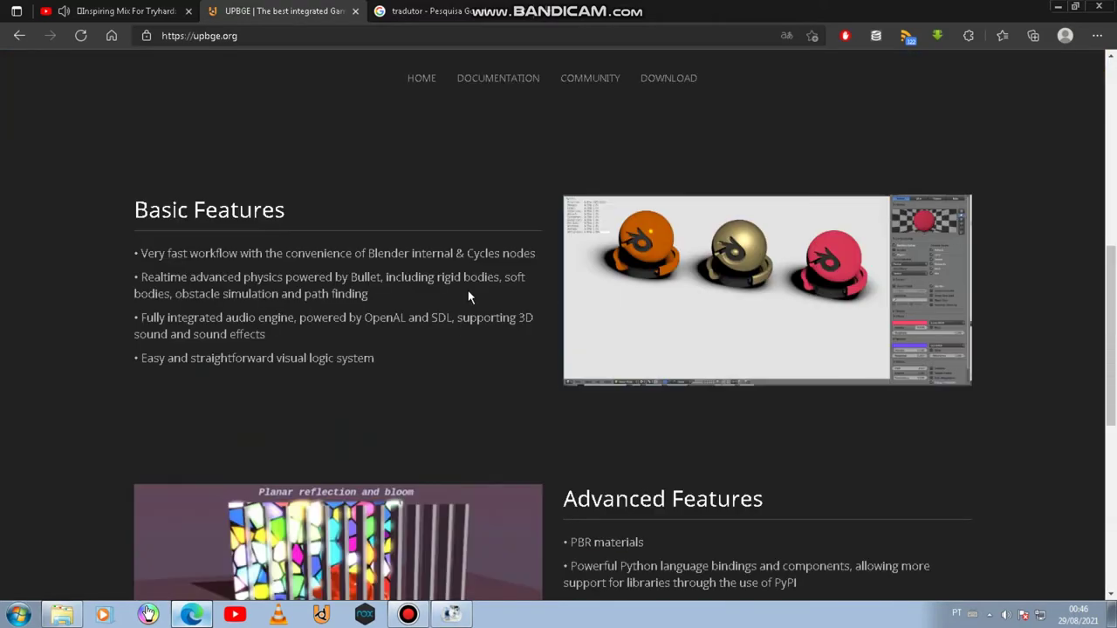
{"action": "scroll", "coordinate": [504, 327], "scroll_direction": "up", "scroll_amount": 5}
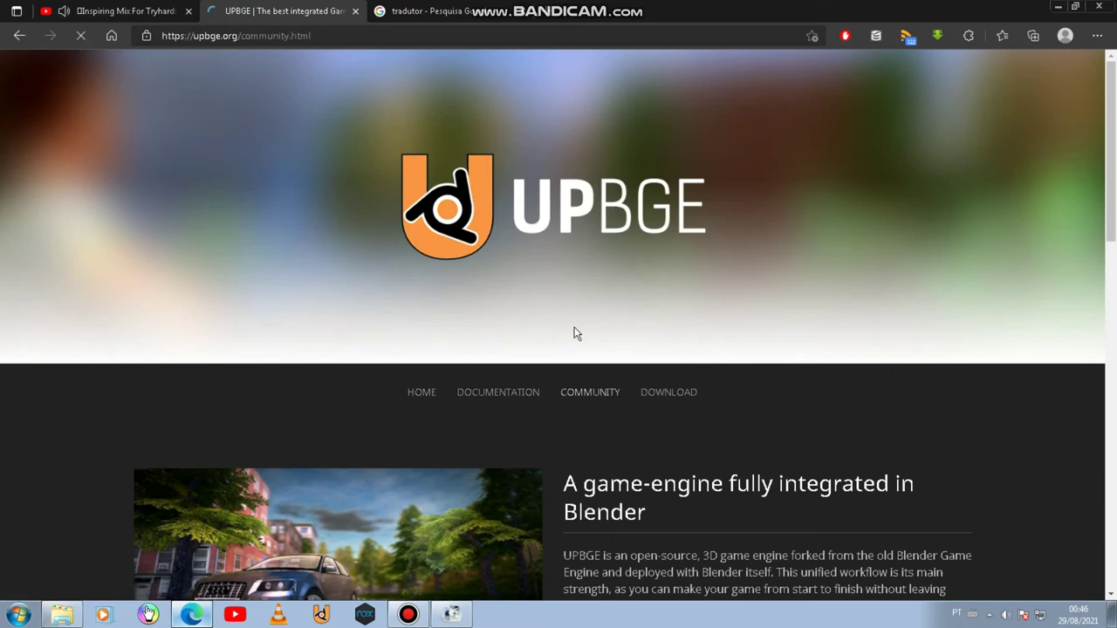
{"action": "scroll", "coordinate": [605, 253], "scroll_direction": "down", "scroll_amount": 5}
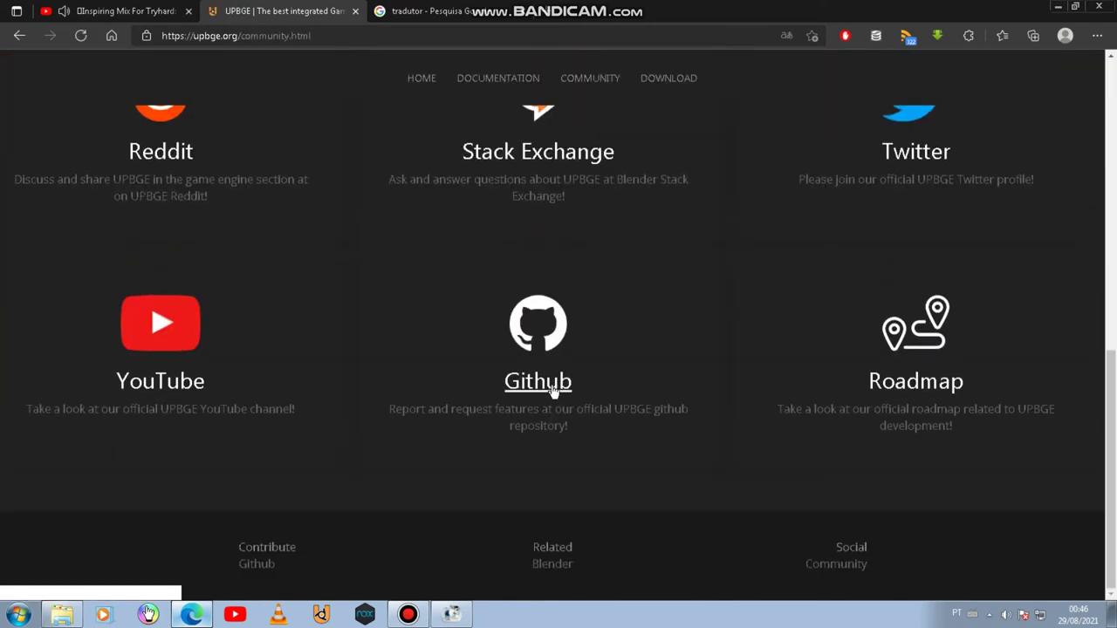
{"action": "left_click", "coordinate": [533, 393]}
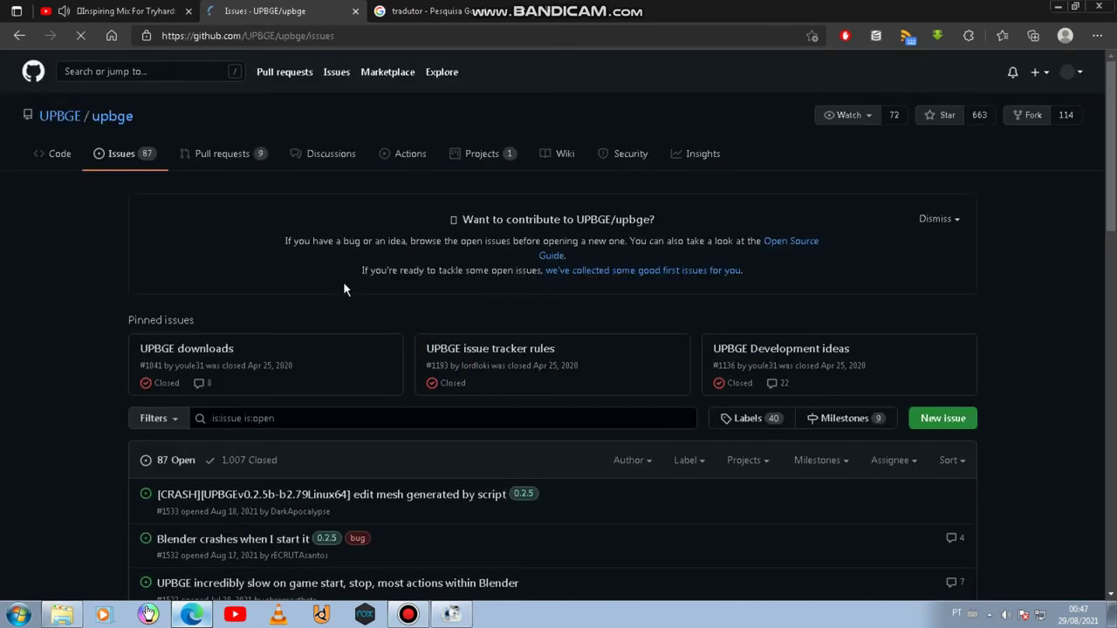
{"action": "scroll", "coordinate": [102, 349], "scroll_direction": "down", "scroll_amount": 2}
{"action": "scroll", "coordinate": [102, 343], "scroll_direction": "down", "scroll_amount": 5}
{"action": "scroll", "coordinate": [105, 350], "scroll_direction": "down", "scroll_amount": 4}
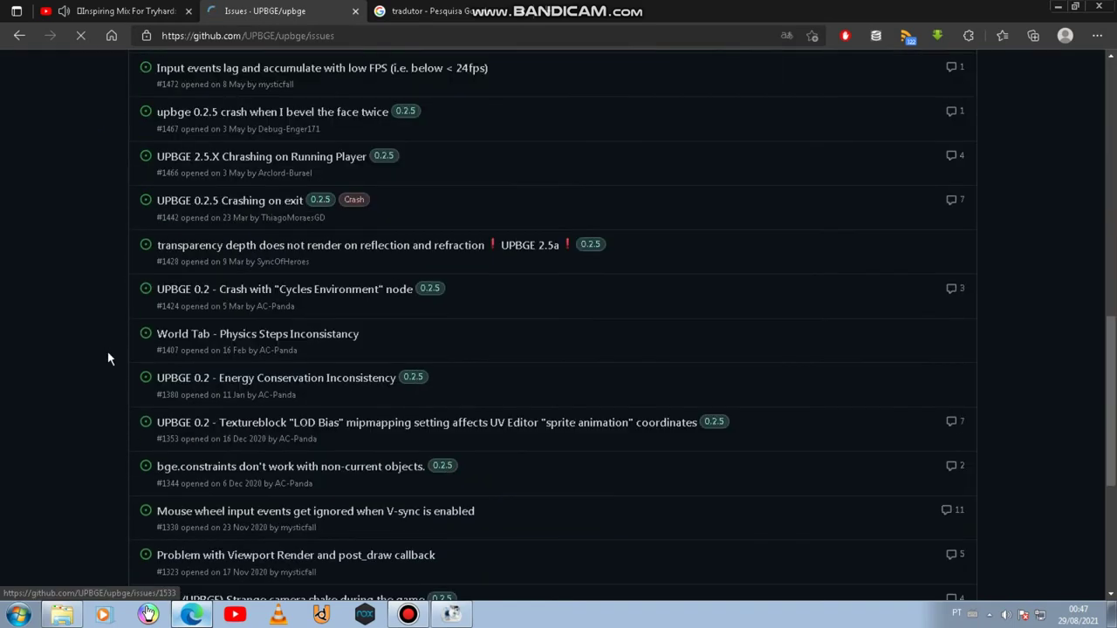
{"action": "scroll", "coordinate": [108, 356], "scroll_direction": "down", "scroll_amount": 2}
{"action": "scroll", "coordinate": [120, 369], "scroll_direction": "down", "scroll_amount": 2}
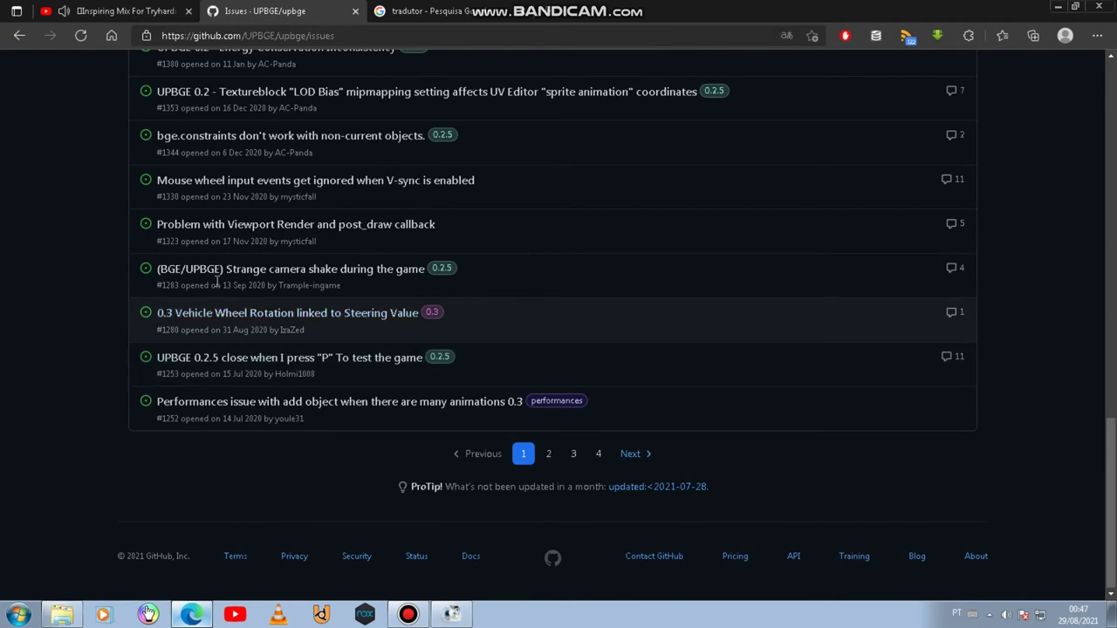
{"action": "scroll", "coordinate": [261, 314], "scroll_direction": "up", "scroll_amount": 8}
{"action": "scroll", "coordinate": [305, 301], "scroll_direction": "up", "scroll_amount": 3}
{"action": "scroll", "coordinate": [305, 301], "scroll_direction": "up", "scroll_amount": 2}
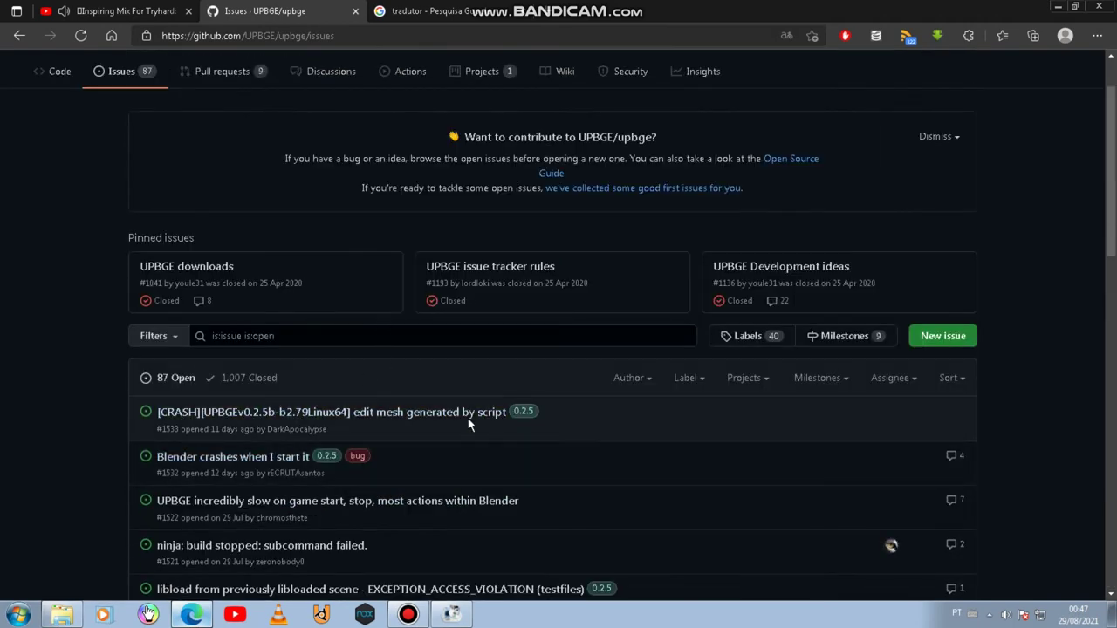
- Start a new UPBGE/upbge issue and try Portuguese title drafts before selecting them for replacement
{"action": "left_click", "coordinate": [947, 337]}
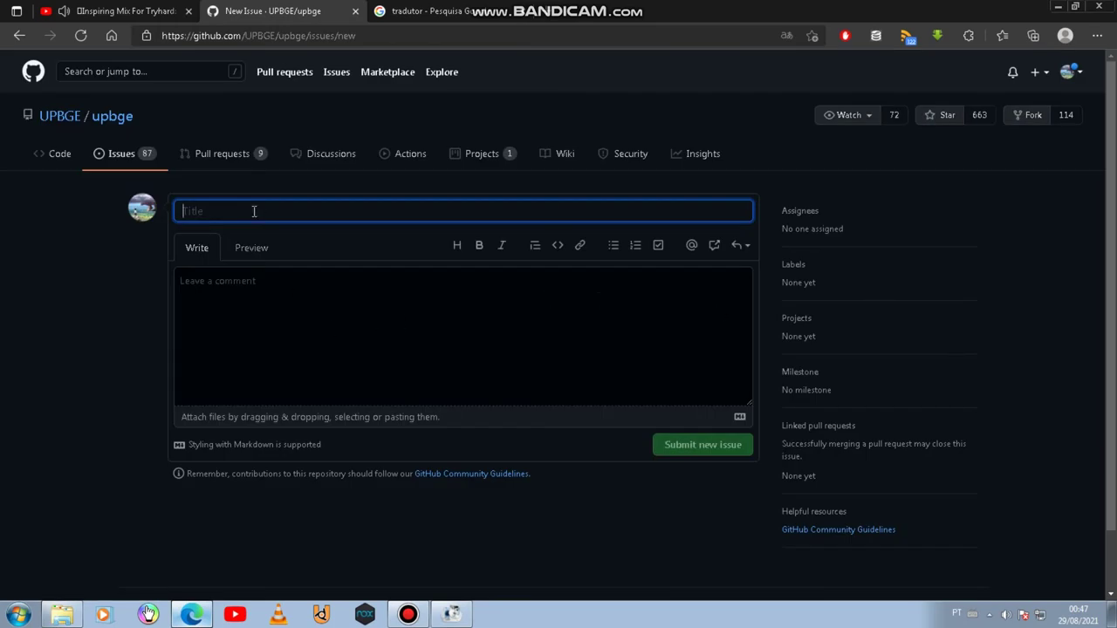
{"action": "type", "text": "A"}
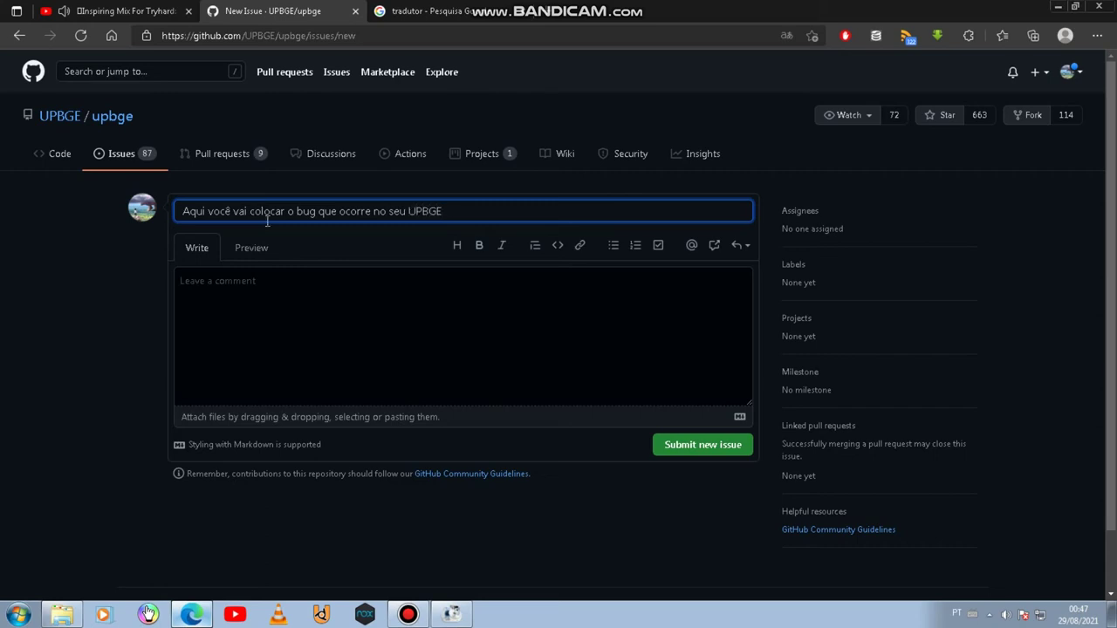
{"action": "key", "text": "ctrl+a"}
{"action": "type", "text": "E"}
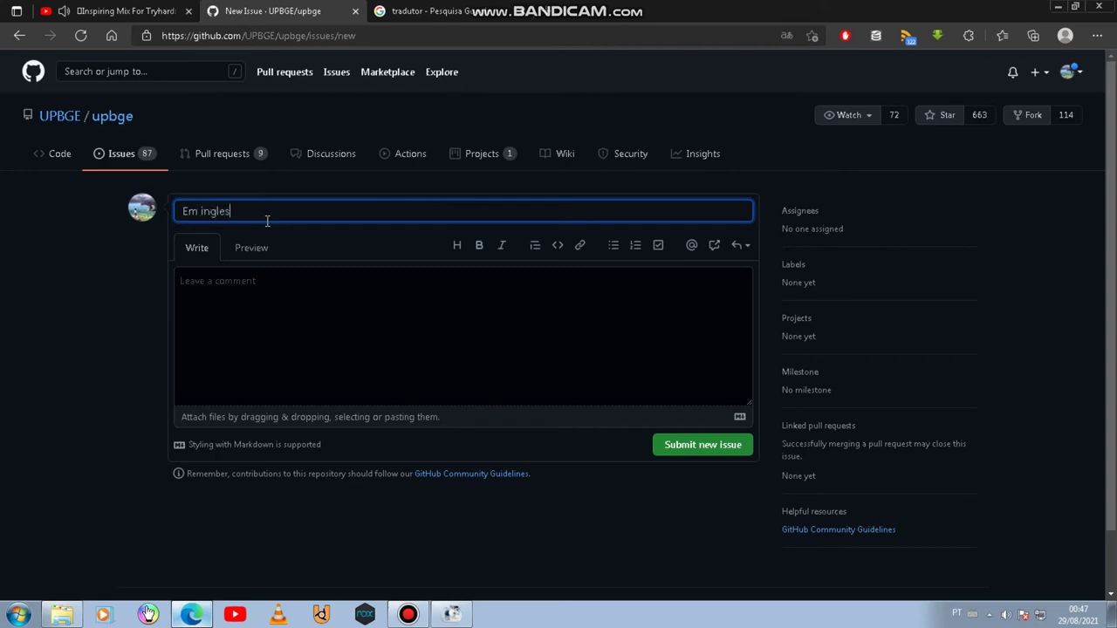
{"action": "key", "text": "ctrl+a"}
- Cut the issue title and try Portuguese phrases like 'exemplo' and 'Erros' in the translator
{"action": "key", "text": "ctrl+x"}
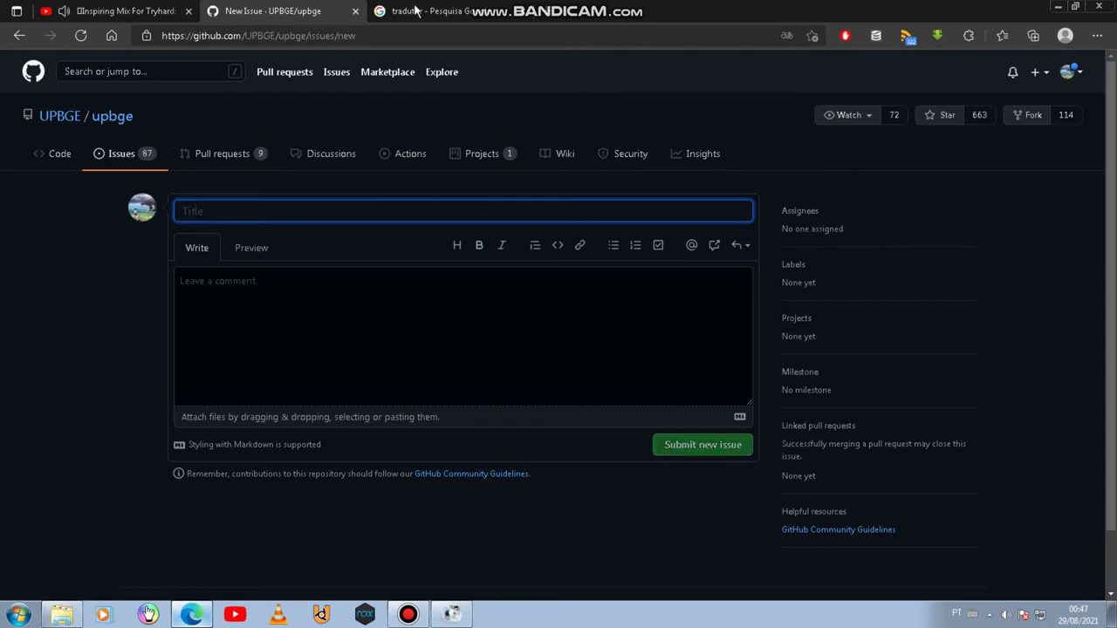
{"action": "left_click", "coordinate": [428, 11]}
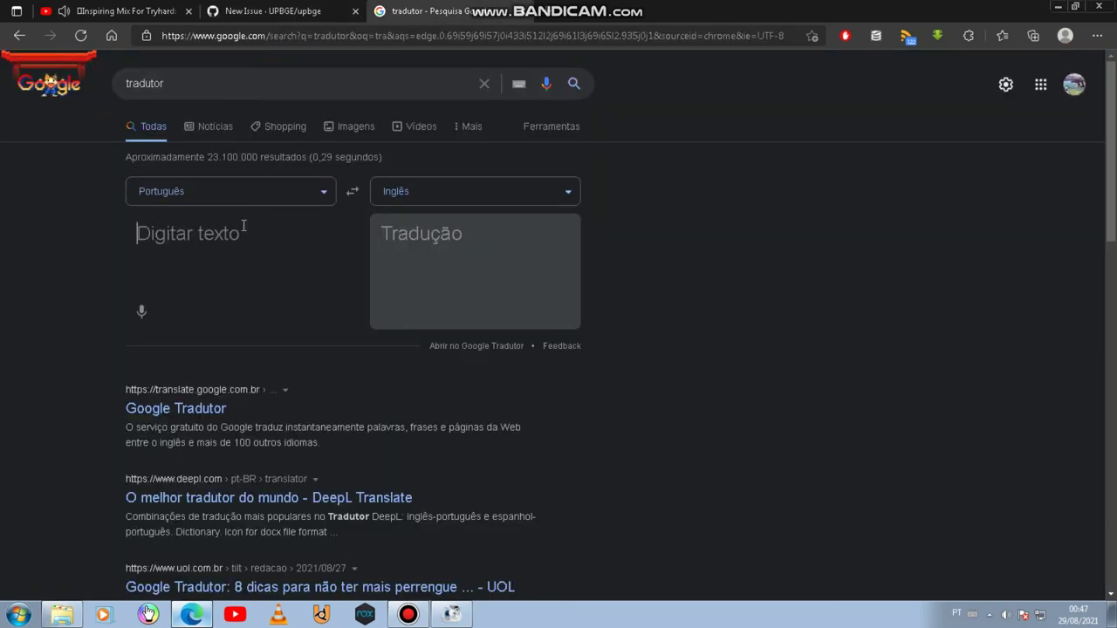
{"action": "type", "text": "exem"}
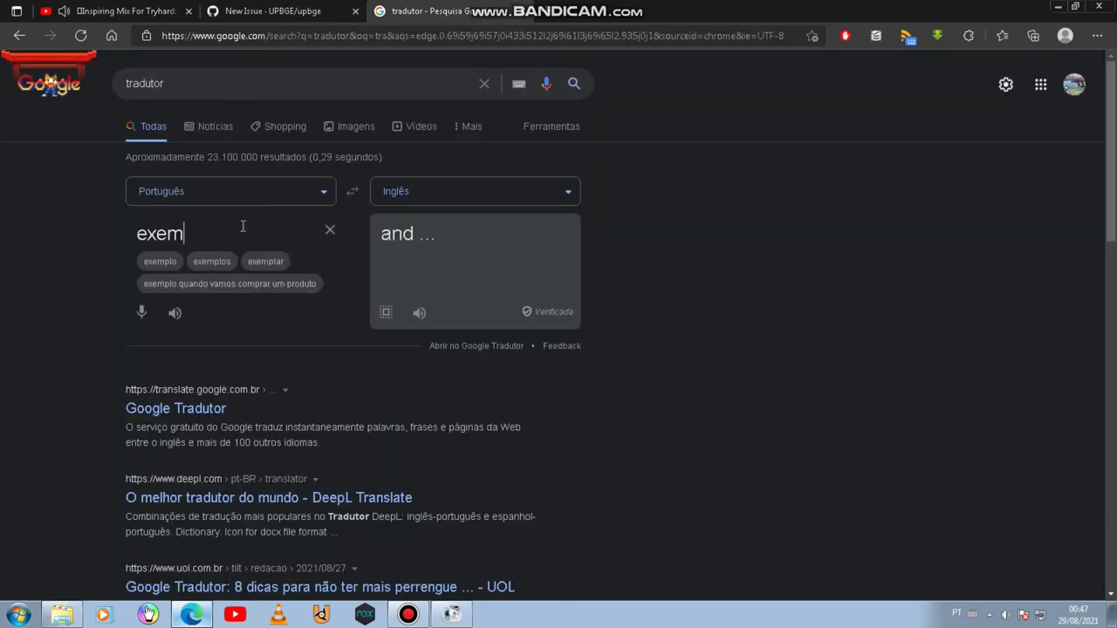
{"action": "type", "text": "plo"}
{"action": "key", "text": "ctrl+a"}
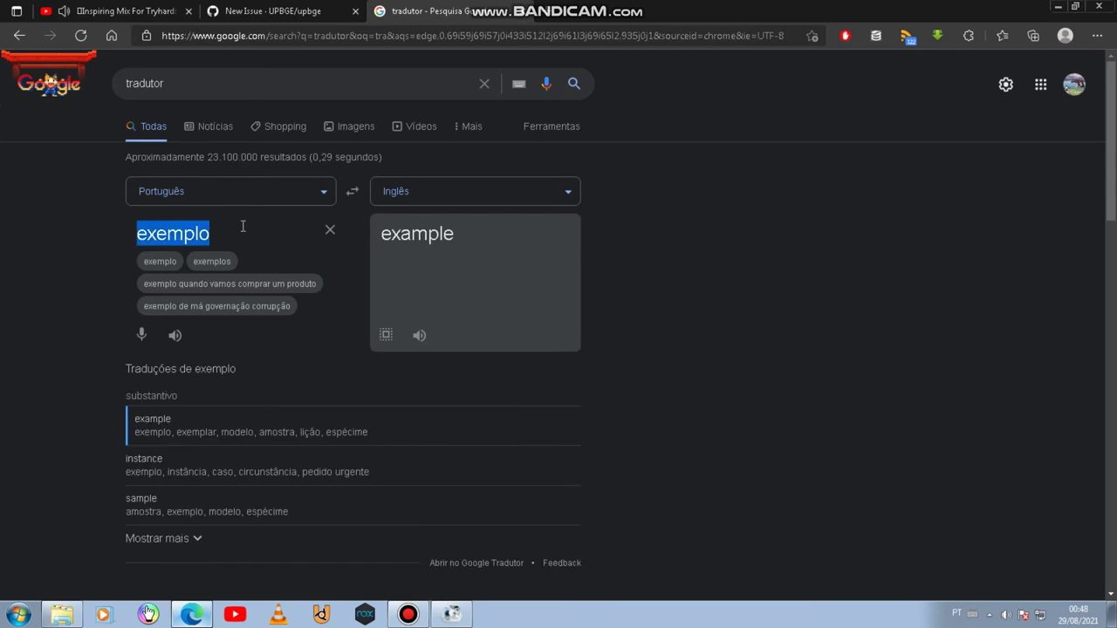
{"action": "type", "text": "Err"}
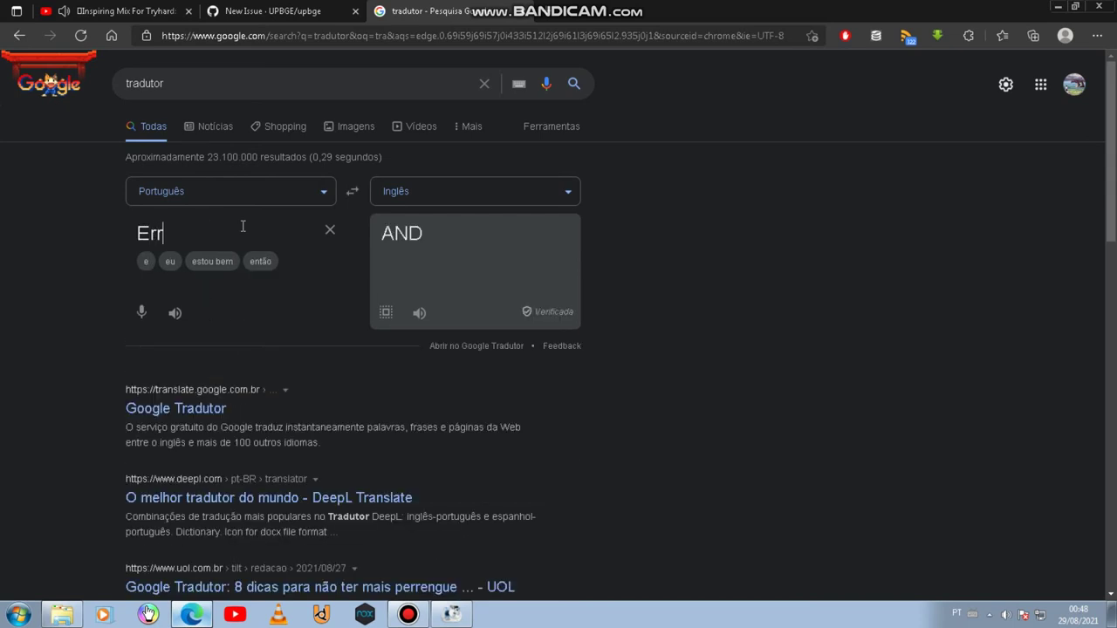
{"action": "type", "text": "o"}
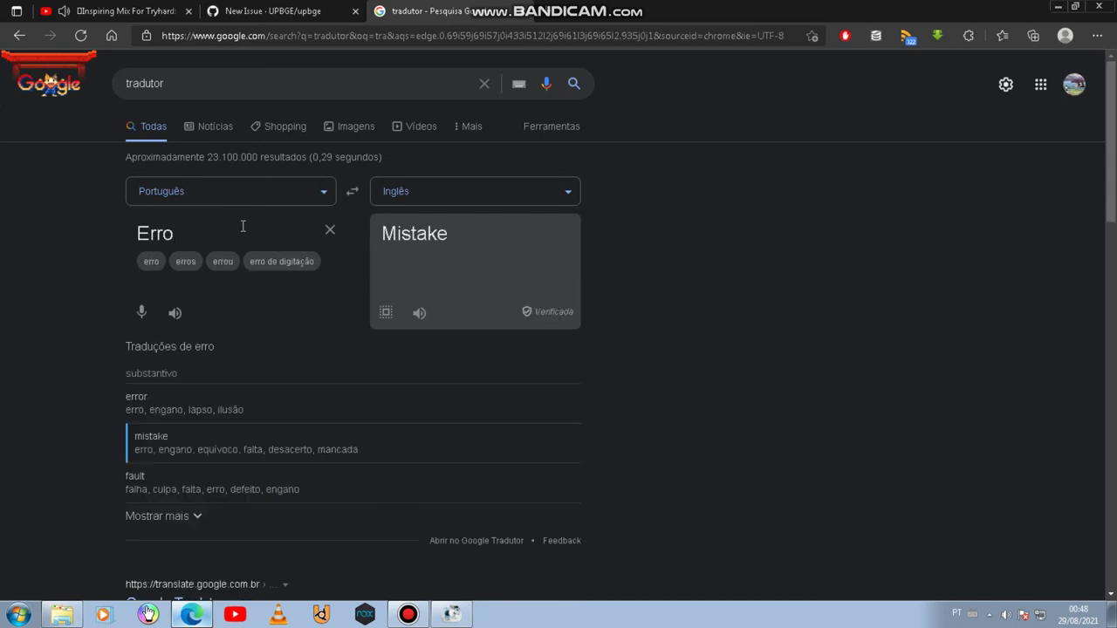
{"action": "type", "text": "s"}
{"action": "key", "text": "ctrl+a"}
{"action": "type", "text": "os"}
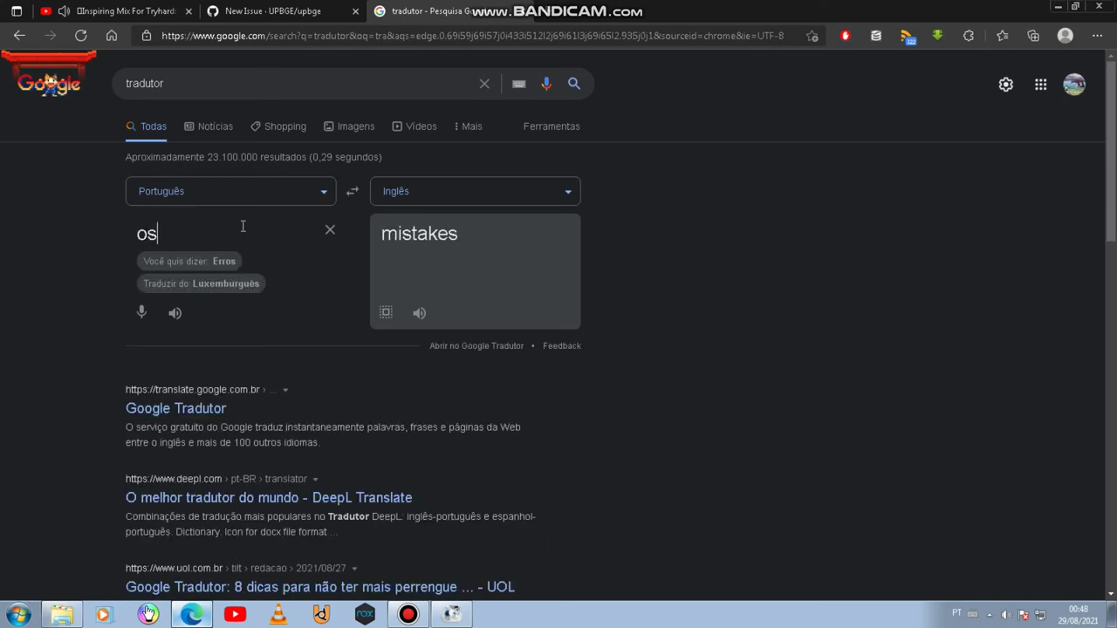
{"action": "key", "text": "BackSpace"}
{"action": "key", "text": "BackSpace"}
- Translate 'Bug dos icones', accept the 'Bug dos ícones' correction, and select the 'Icon bug' output
{"action": "type", "text": "O"}
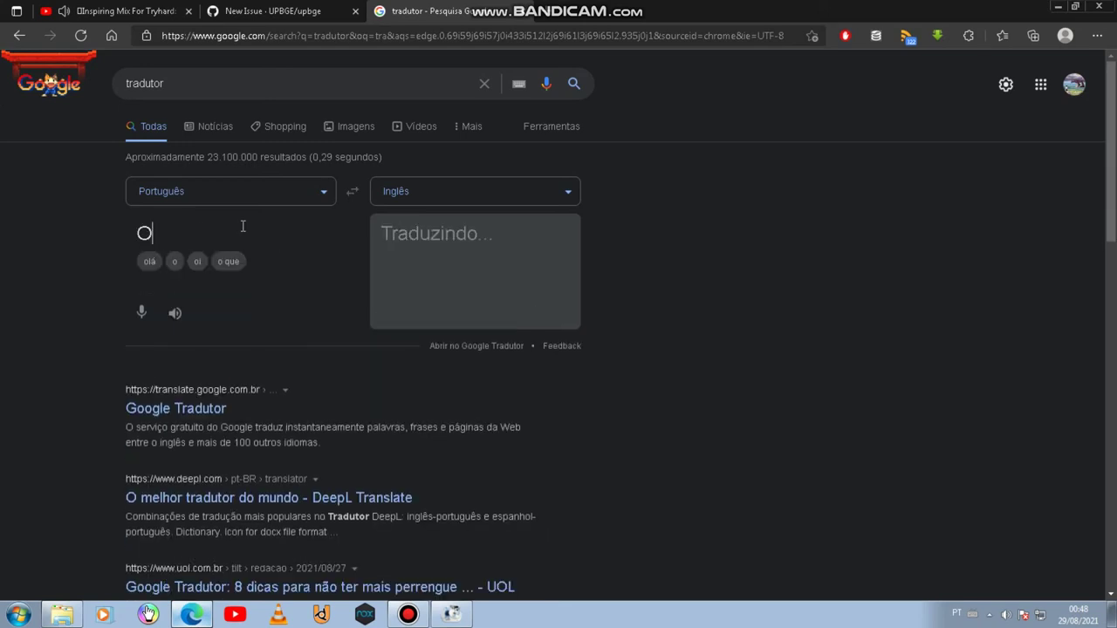
{"action": "key", "text": "BackSpace"}
{"action": "type", "text": "bU"}
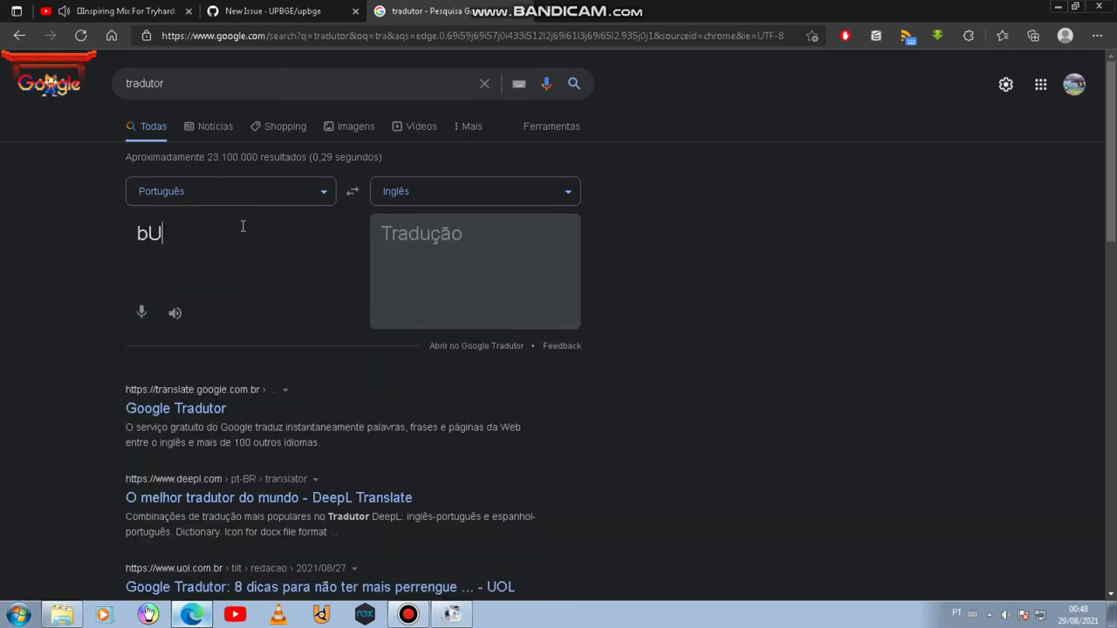
{"action": "type", "text": "GS"}
{"action": "key", "text": "ctrl+a"}
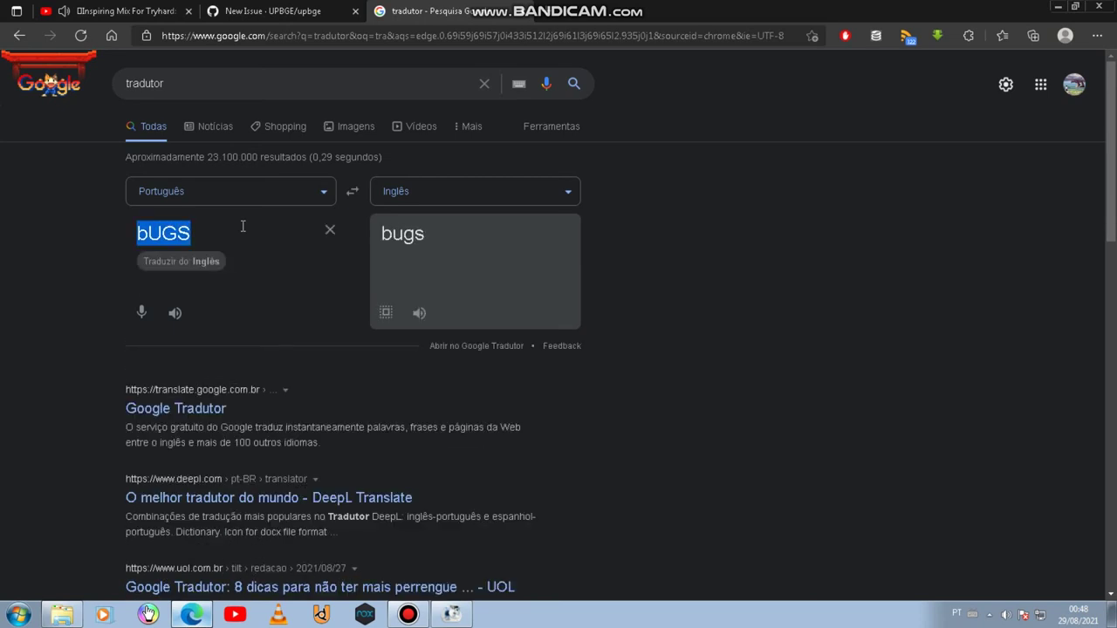
{"action": "type", "text": "Bug "}
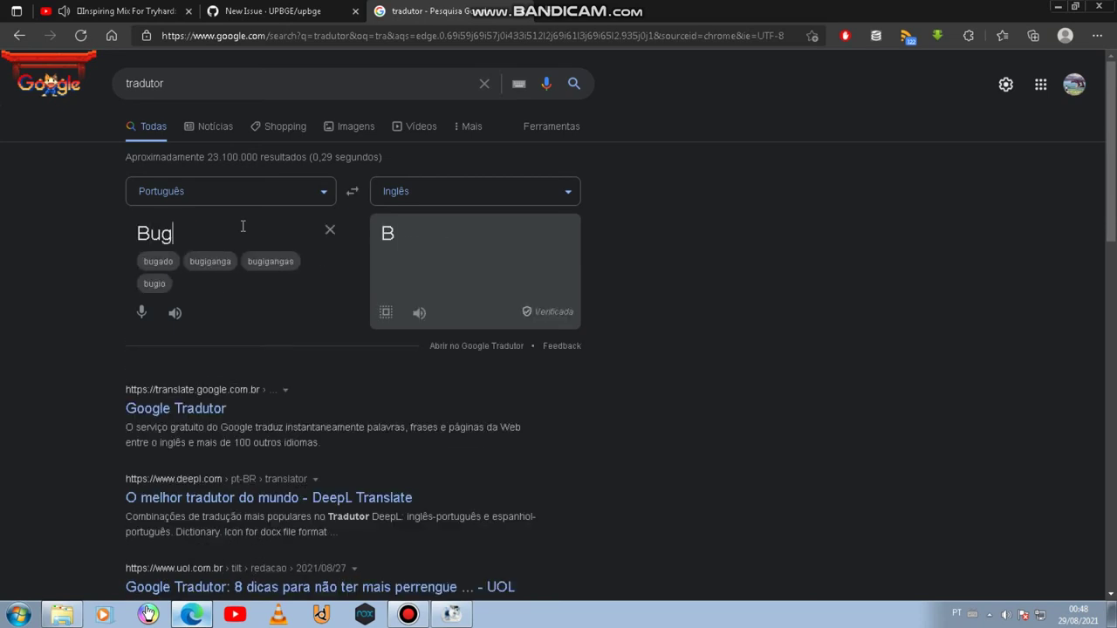
{"action": "type", "text": "dos ico"}
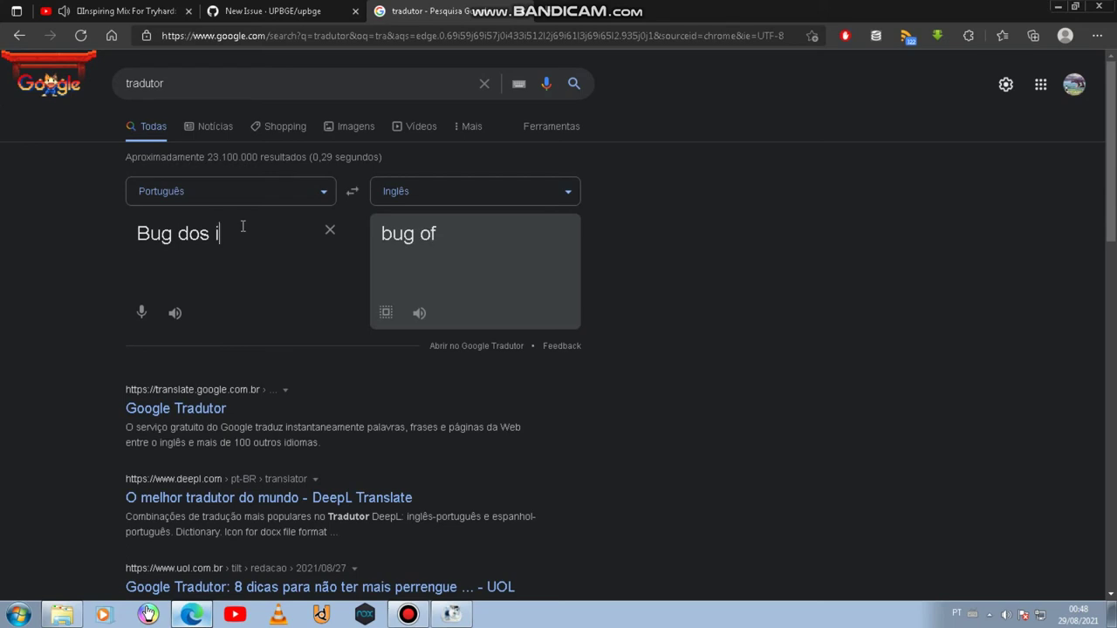
{"action": "type", "text": "nes"}
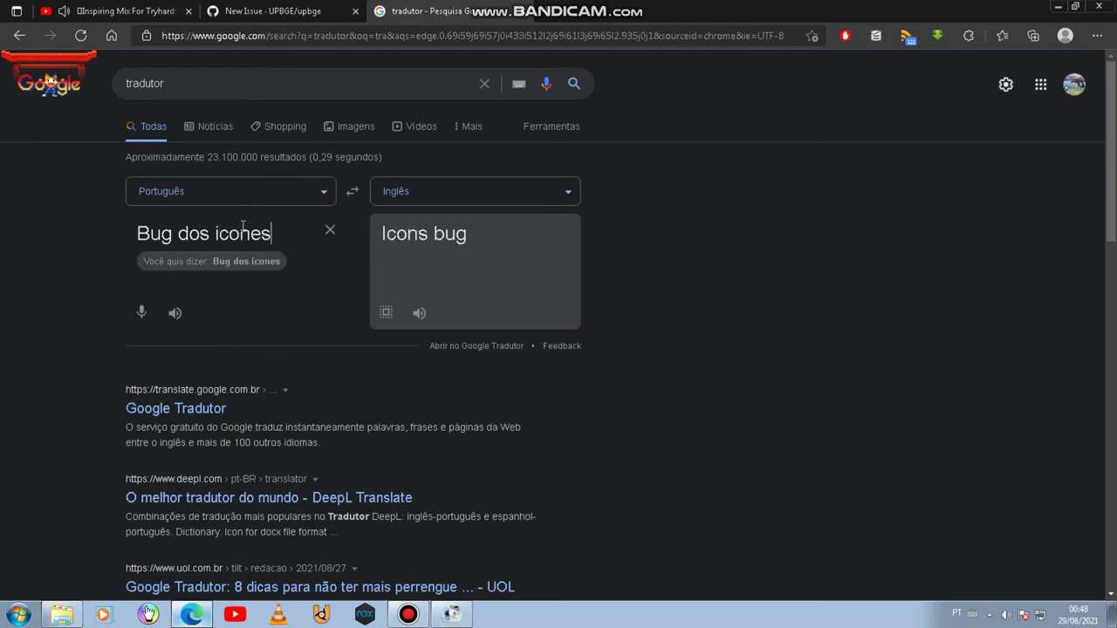
{"action": "left_click", "coordinate": [240, 261]}
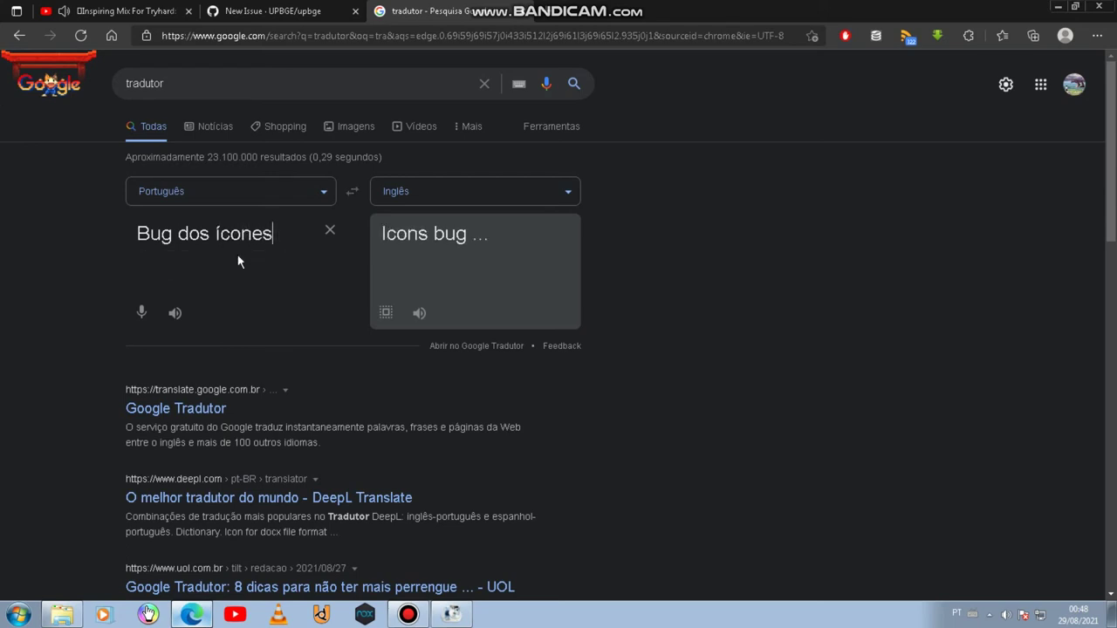
{"action": "triple_click", "coordinate": [418, 233]}
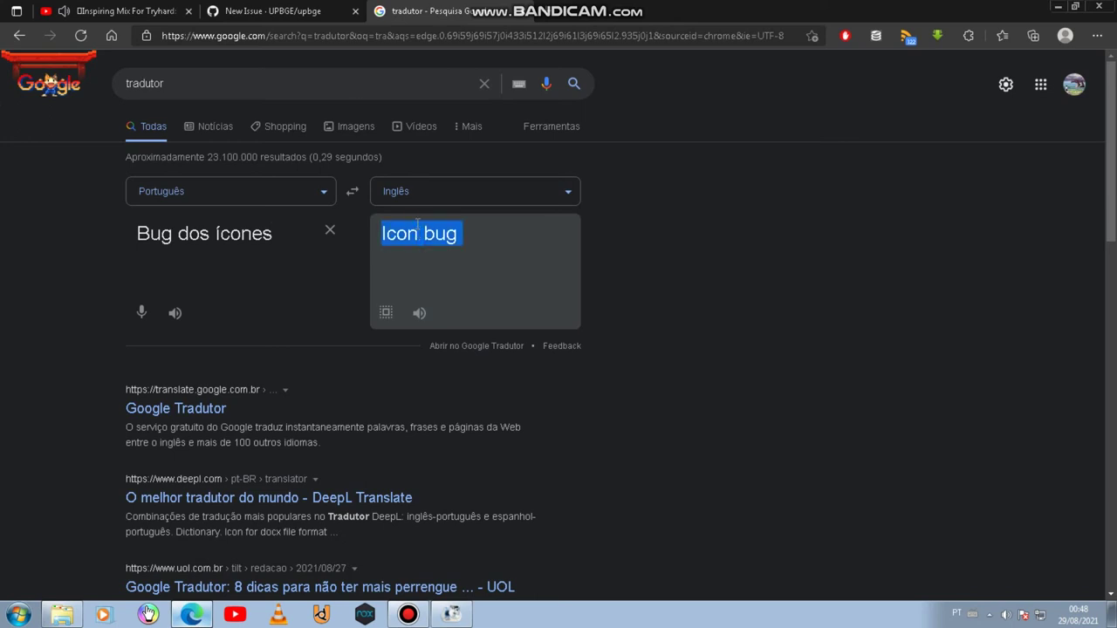
{"action": "key", "text": "ctrl+shift+Tab"}
- Paste 'Icon bug' into the title, delete the version number, and add 'UPBGE'
{"action": "key", "text": "ctrl+v"}
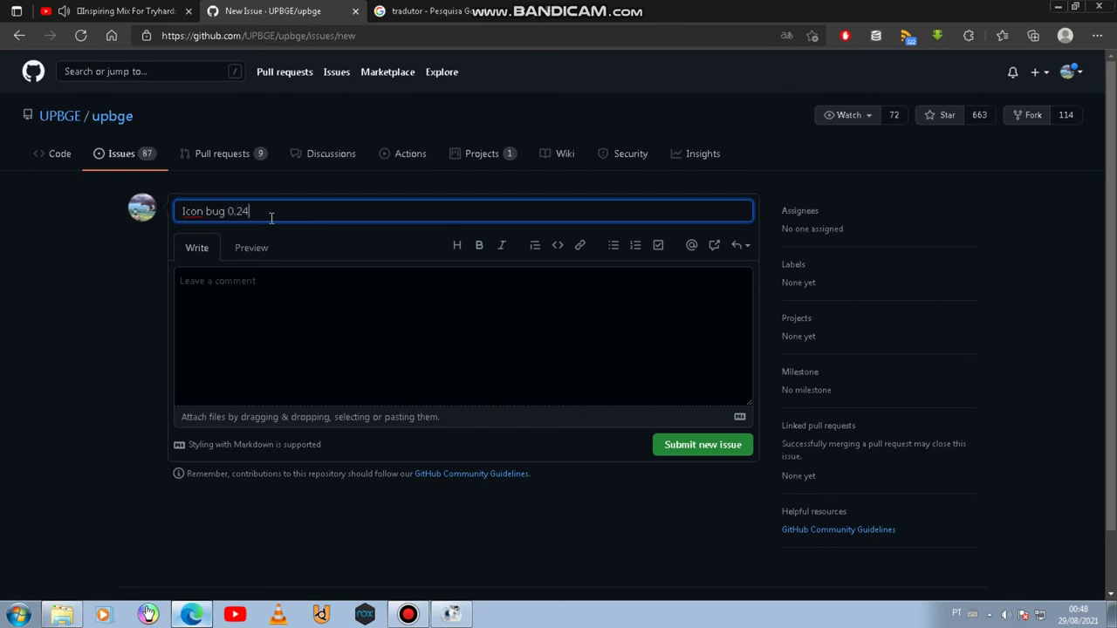
{"action": "key", "text": "BackSpace"}
{"action": "type", "text": "UPBGE"}
{"action": "left_click", "coordinate": [270, 292]}
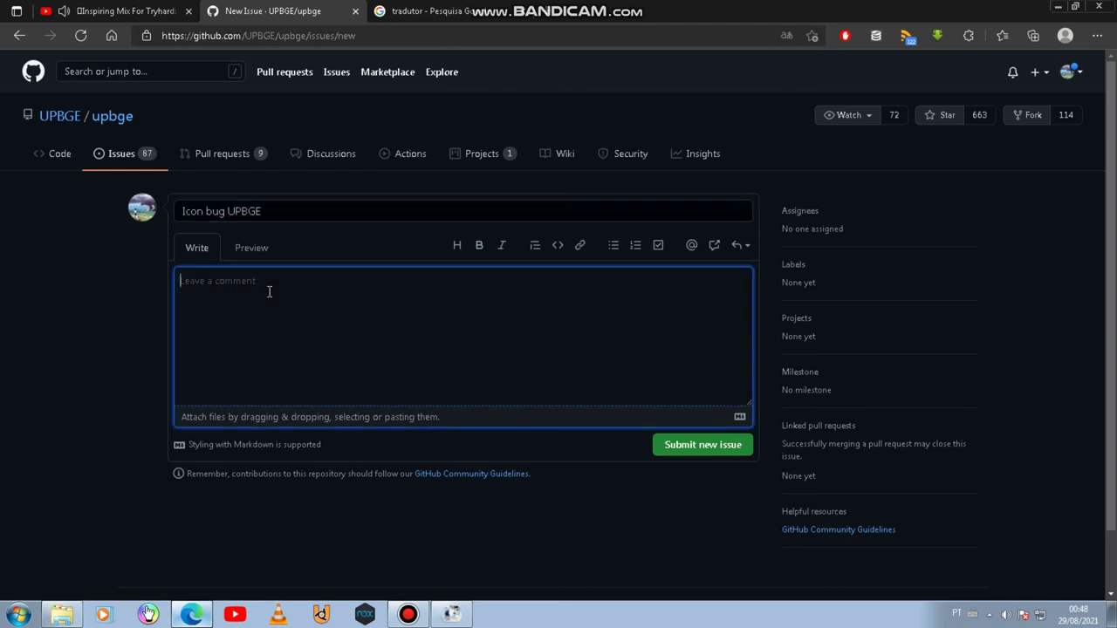
{"action": "left_click", "coordinate": [61, 615]}
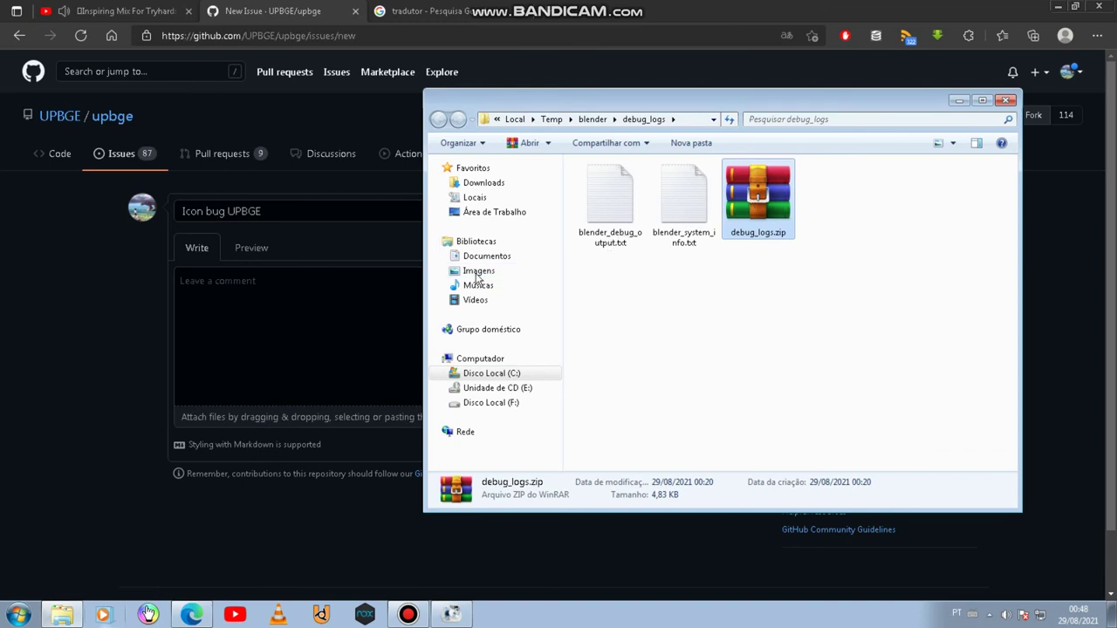
- Drag debug_logs.zip into the issue description and add two blank lines above its link
{"action": "left_click_drag", "start_coordinate": [355, 334], "coordinate": [277, 350]}
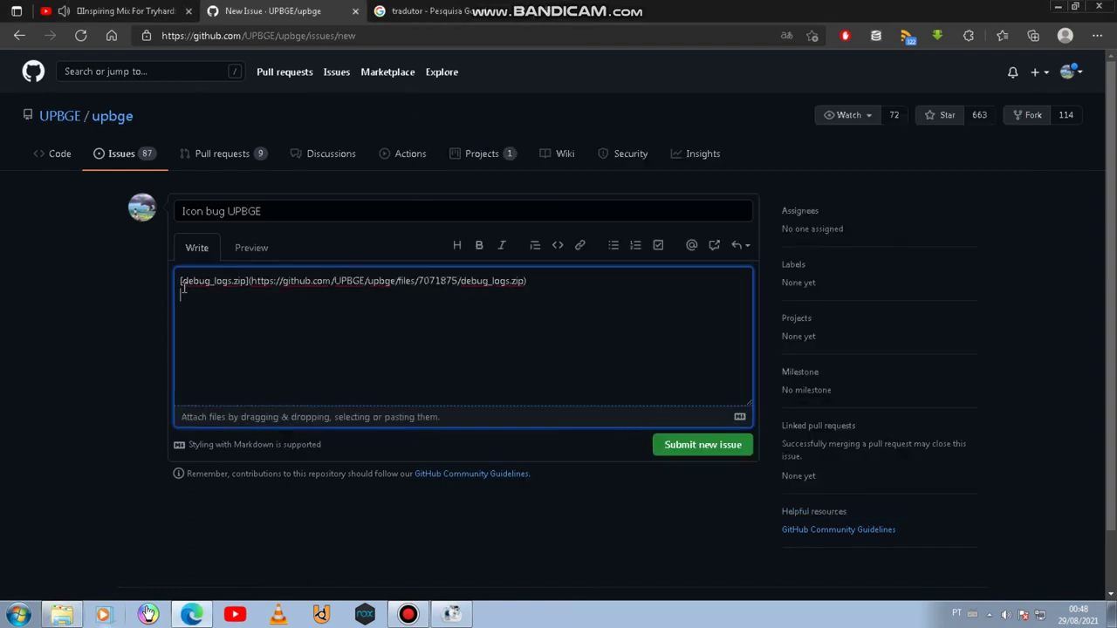
{"action": "key", "text": "Return"}
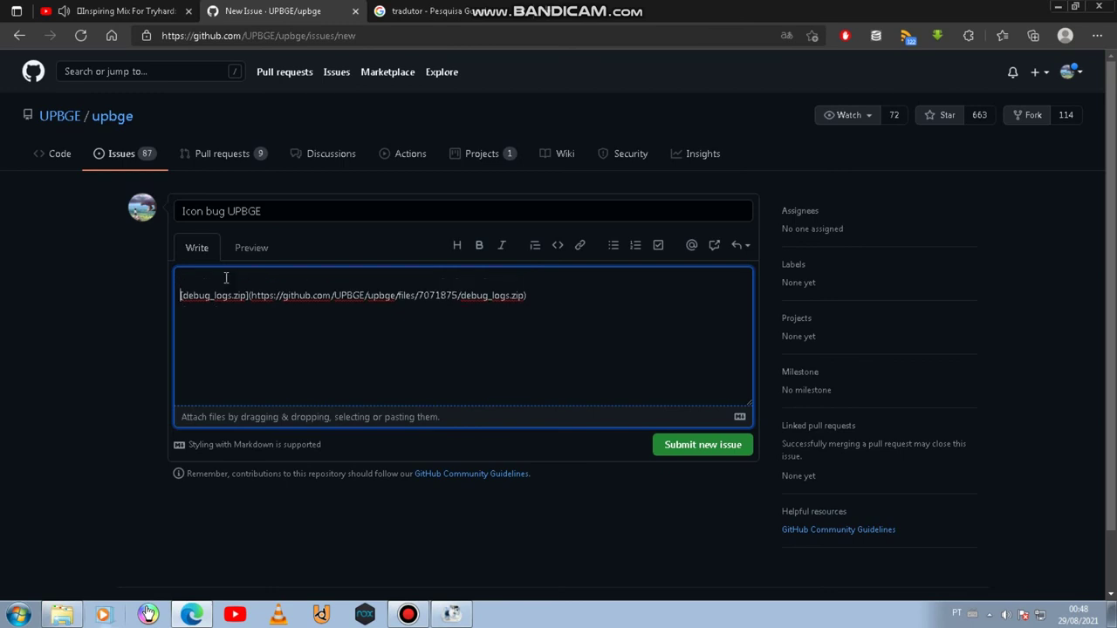
{"action": "key", "text": "Return"}
{"action": "type", "text": "E"}
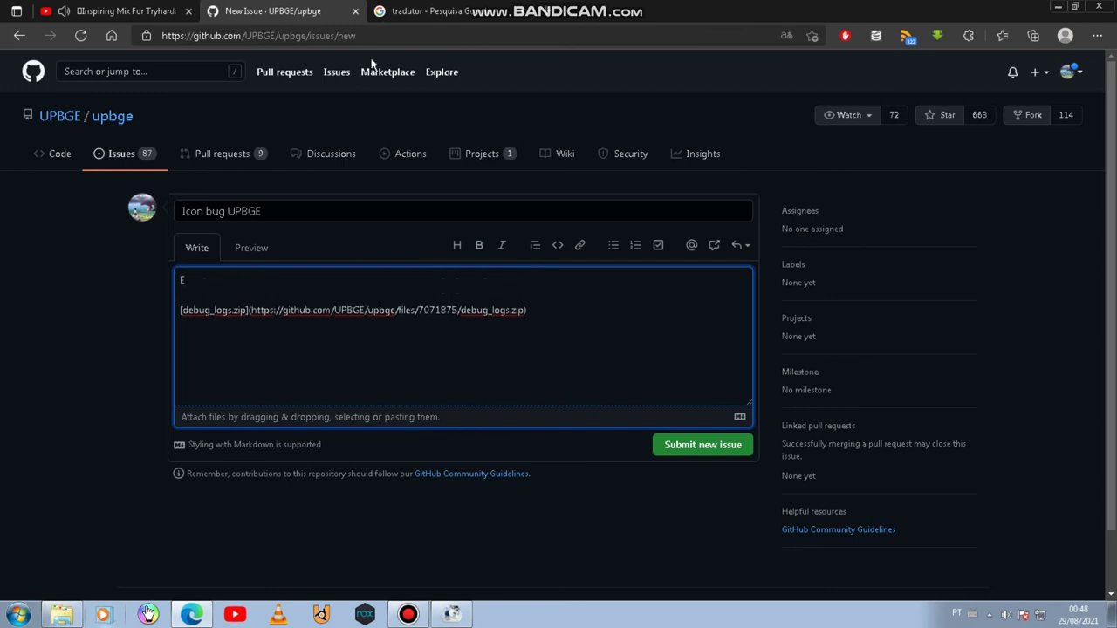
{"action": "left_click", "coordinate": [419, 10]}
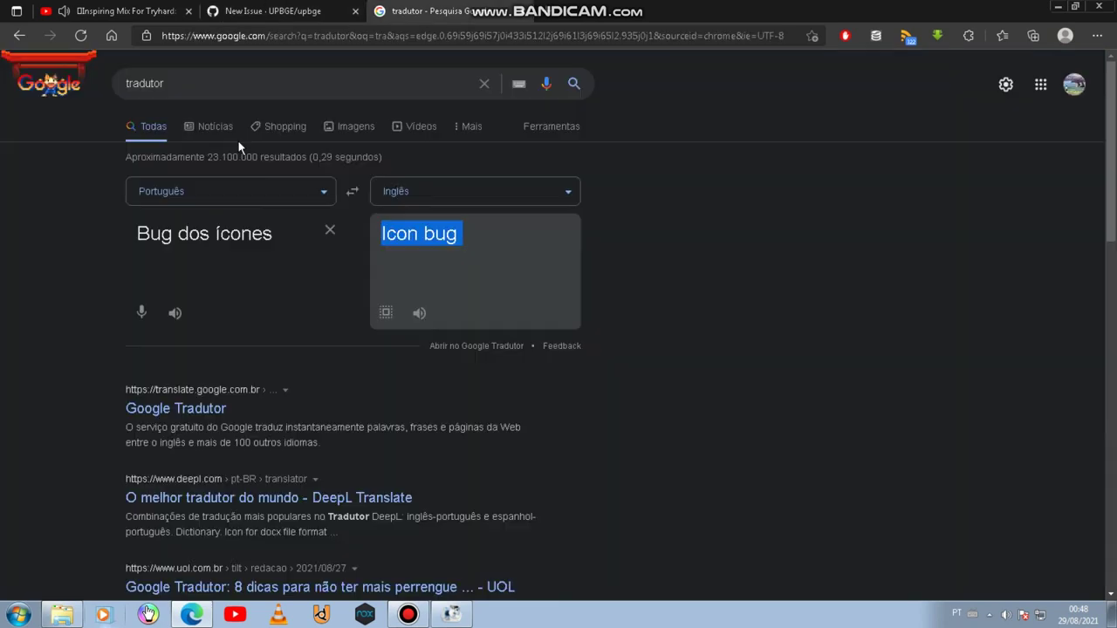
- Replace the translator's source text with 'Erros dos icones sumiram no upbge na versão 2.4'
{"action": "triple_click", "coordinate": [188, 233]}
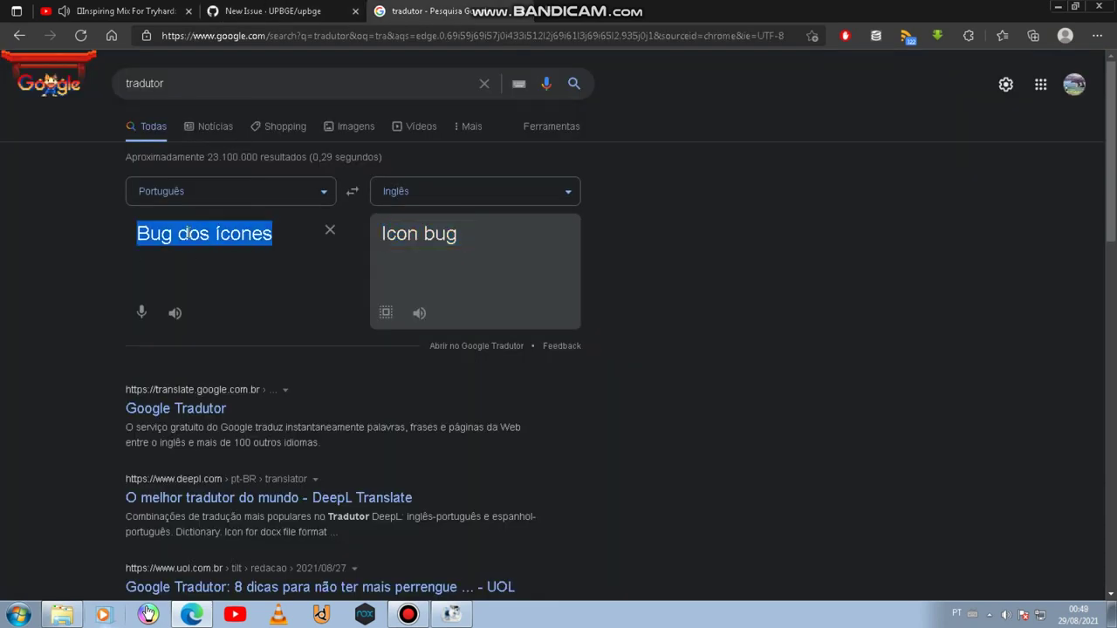
{"action": "type", "text": "Bug"}
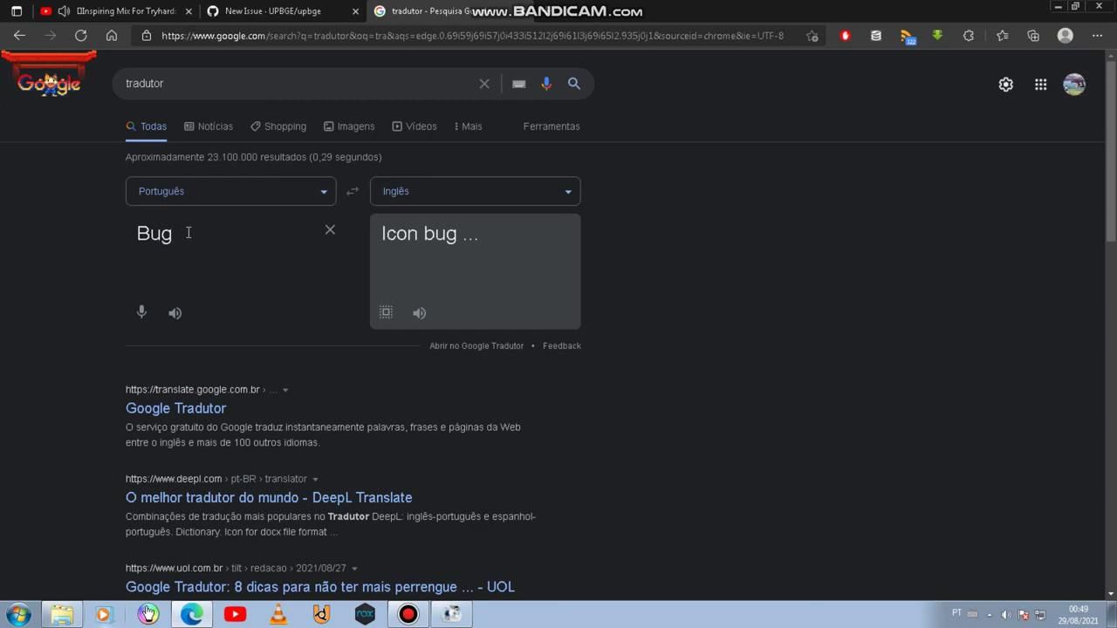
{"action": "triple_click", "coordinate": [188, 233]}
{"action": "type", "text": "e"}
{"action": "key", "text": "BackSpace"}
{"action": "type", "text": "E"}
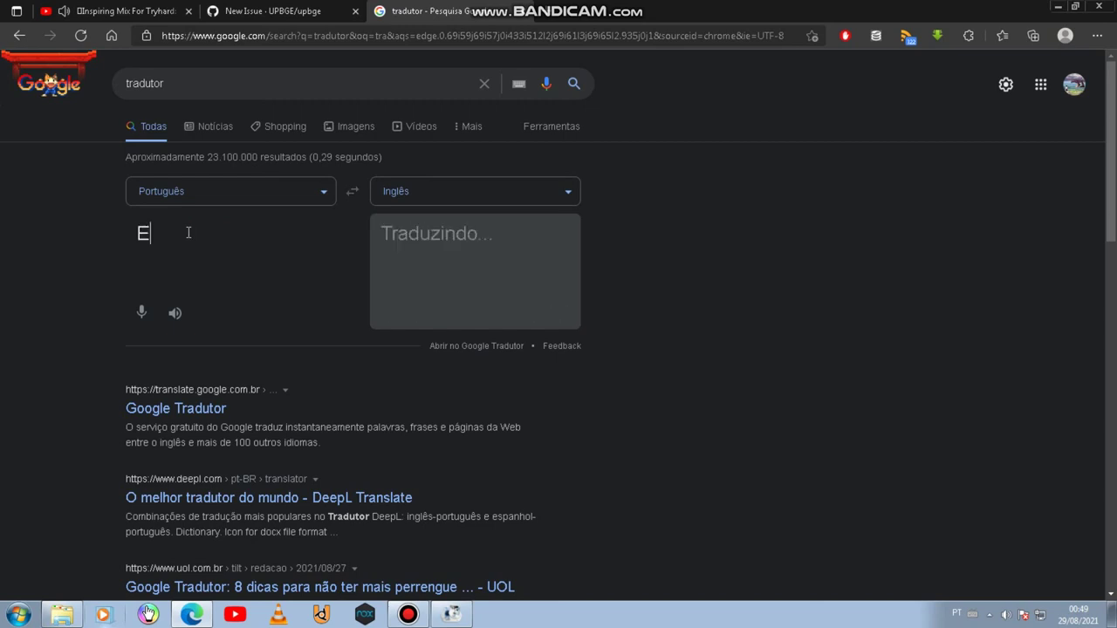
{"action": "type", "text": "rros dos"}
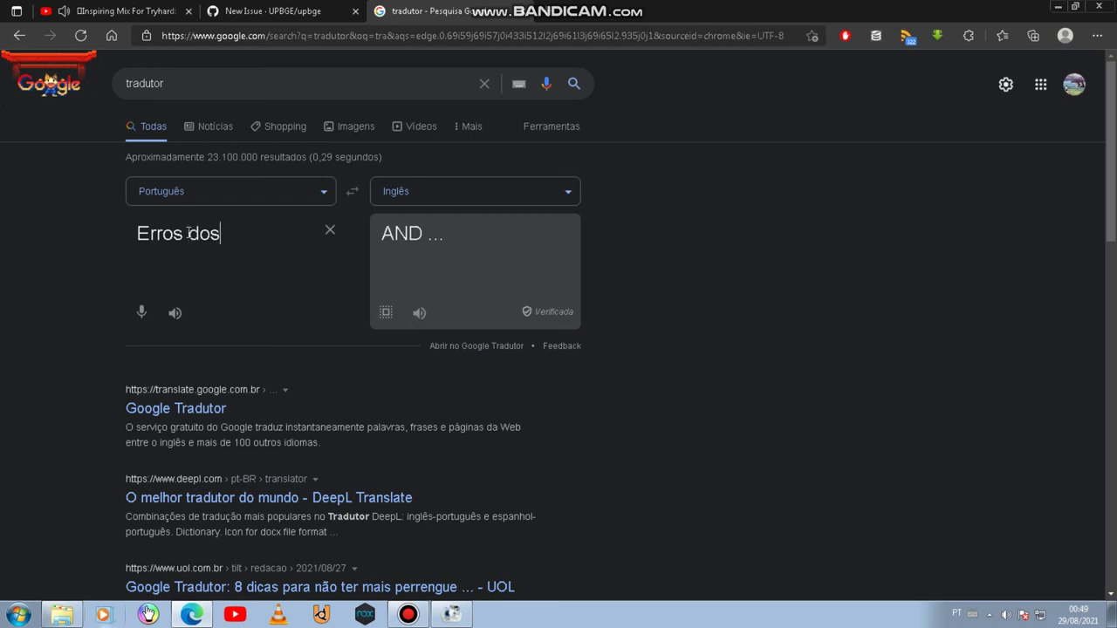
{"action": "type", "text": " icones"}
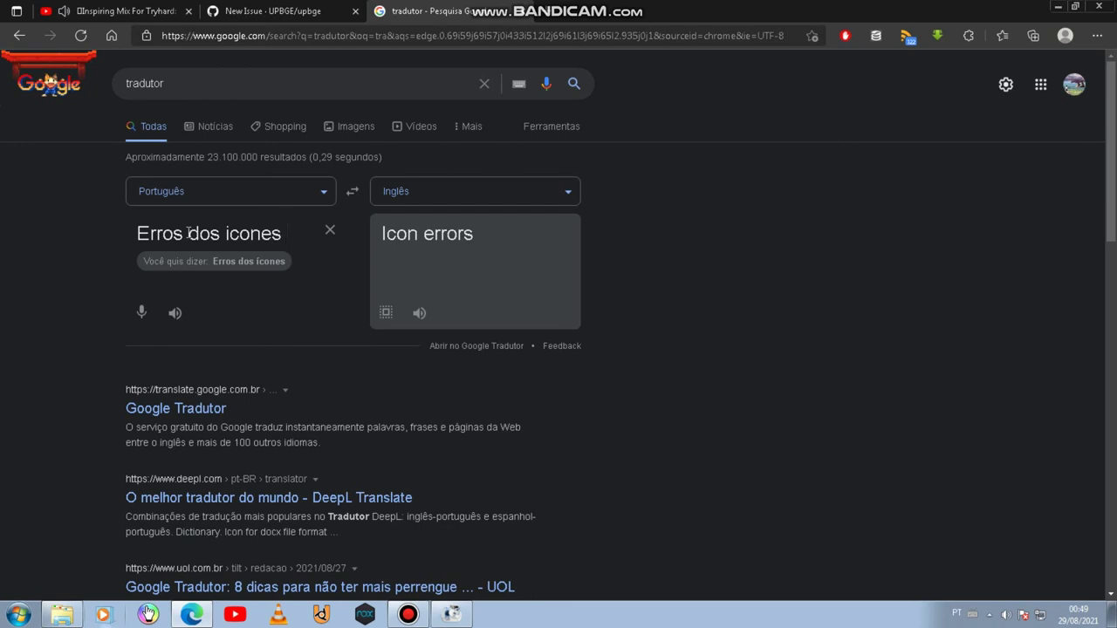
{"action": "type", "text": " sumira"}
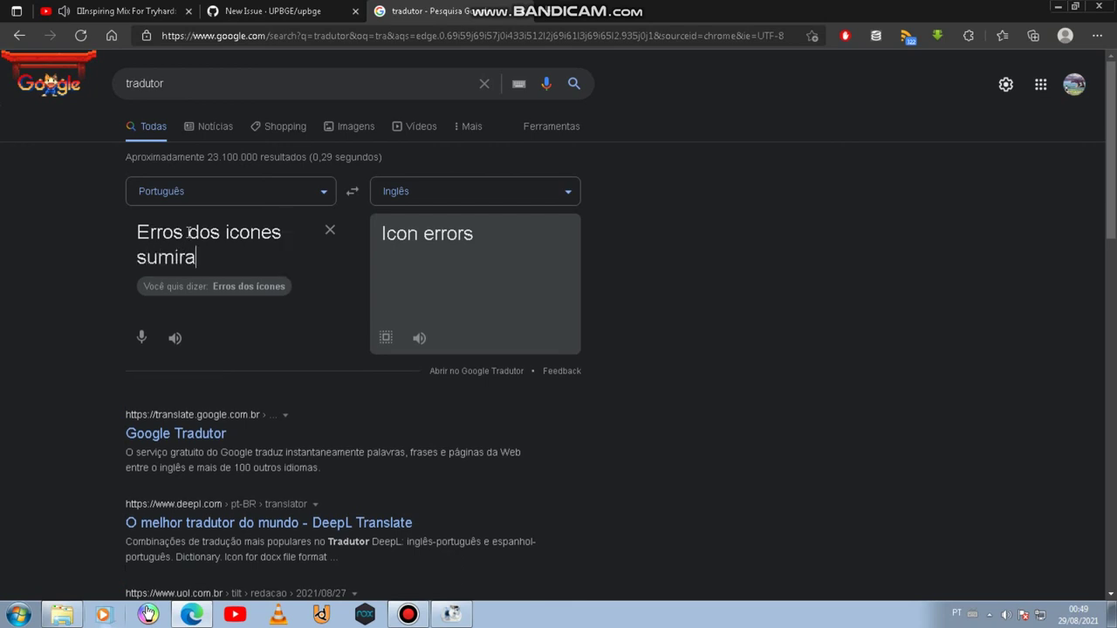
{"action": "type", "text": "m no u"}
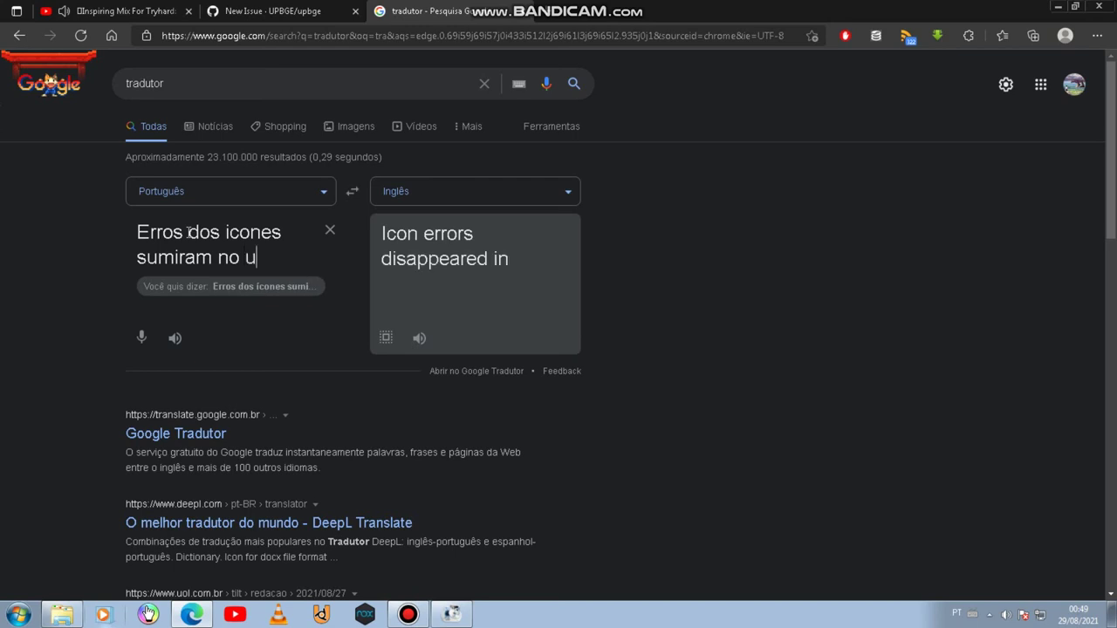
{"action": "type", "text": "pbge "}
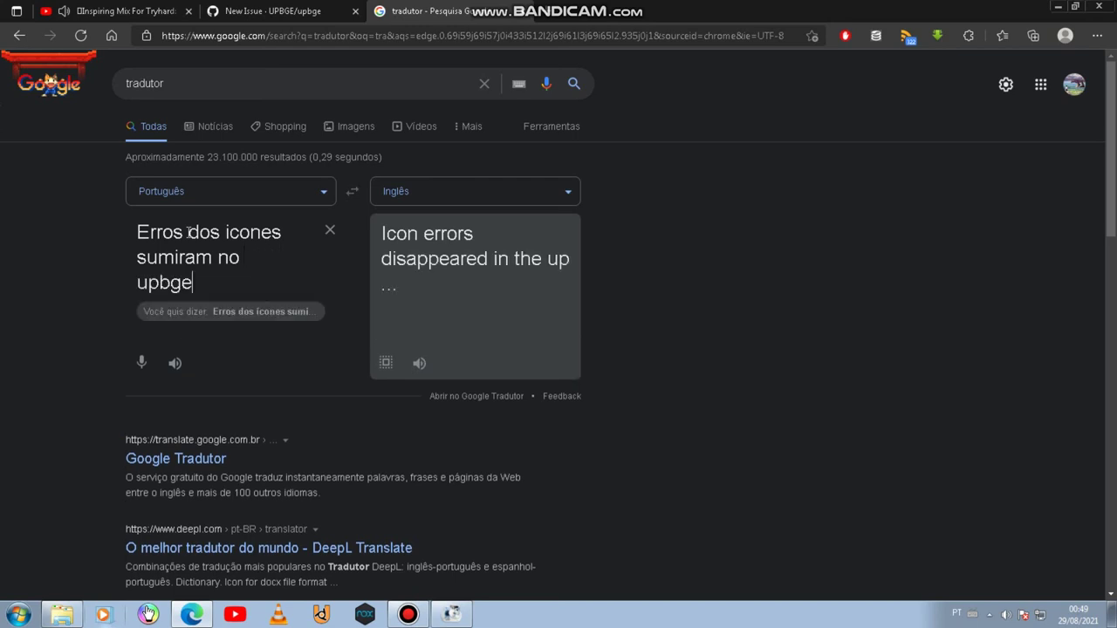
{"action": "type", "text": "na ver"}
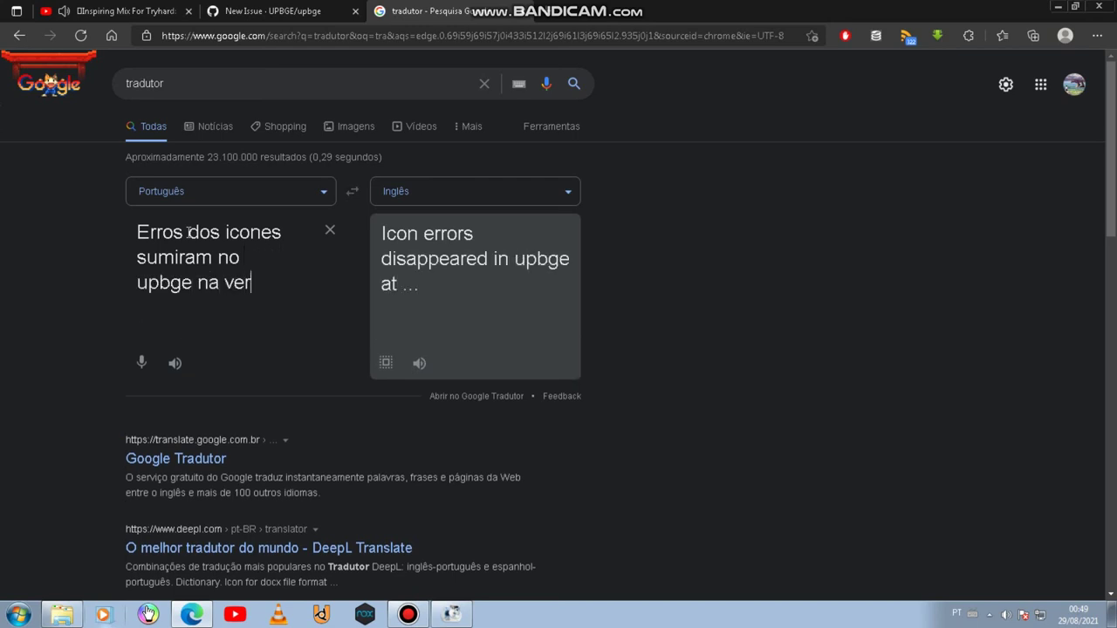
{"action": "type", "text": "são "}
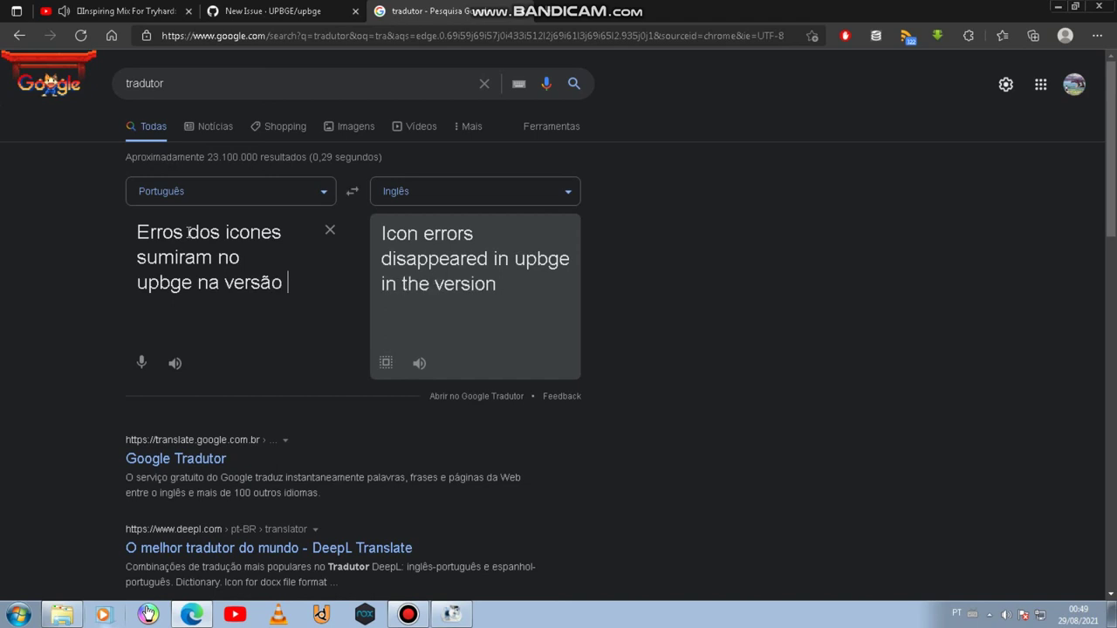
{"action": "type", "text": "2.4"}
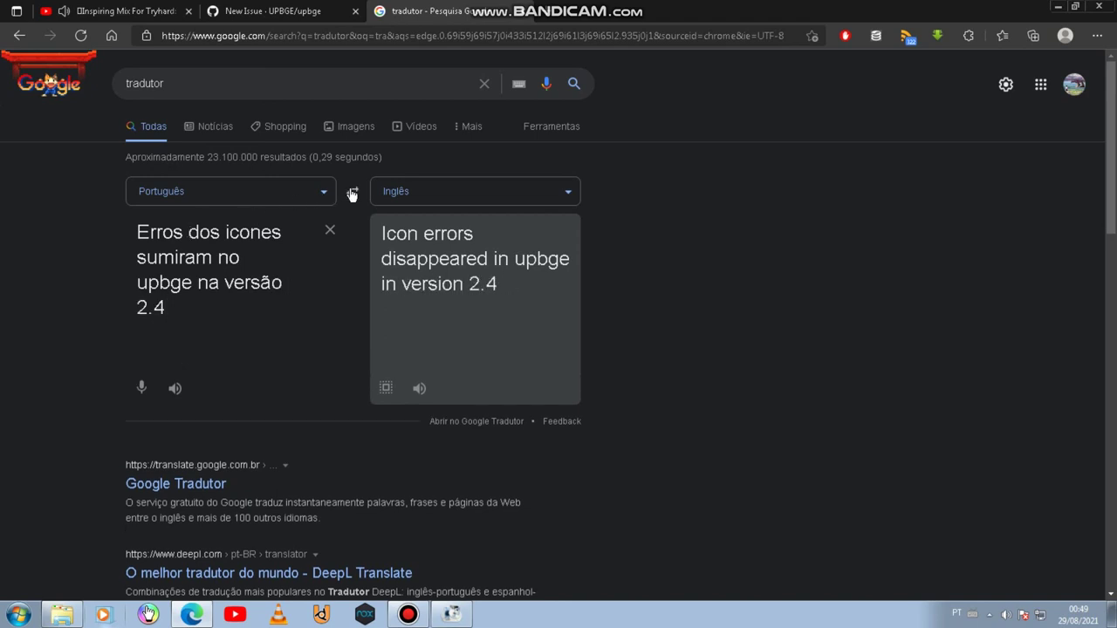
- Accept the spelling suggestion, swap languages, and select the English sentence 'Icon errors disappeared in version 2.4 update'
{"action": "left_click", "coordinate": [351, 192]}
{"action": "left_click", "coordinate": [352, 191]}
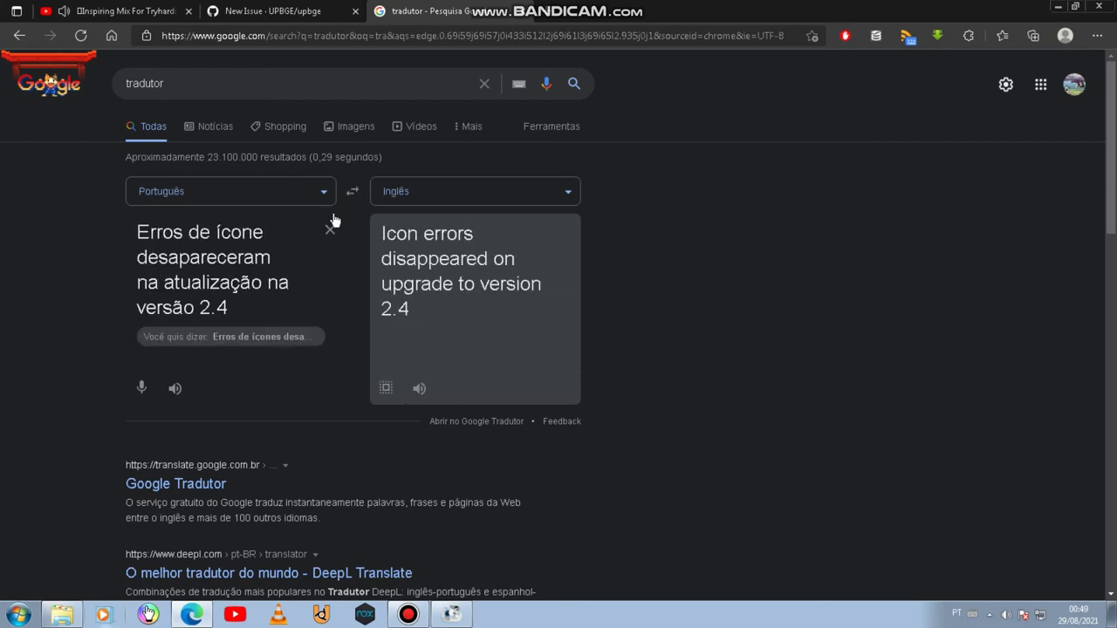
{"action": "left_click", "coordinate": [253, 339]}
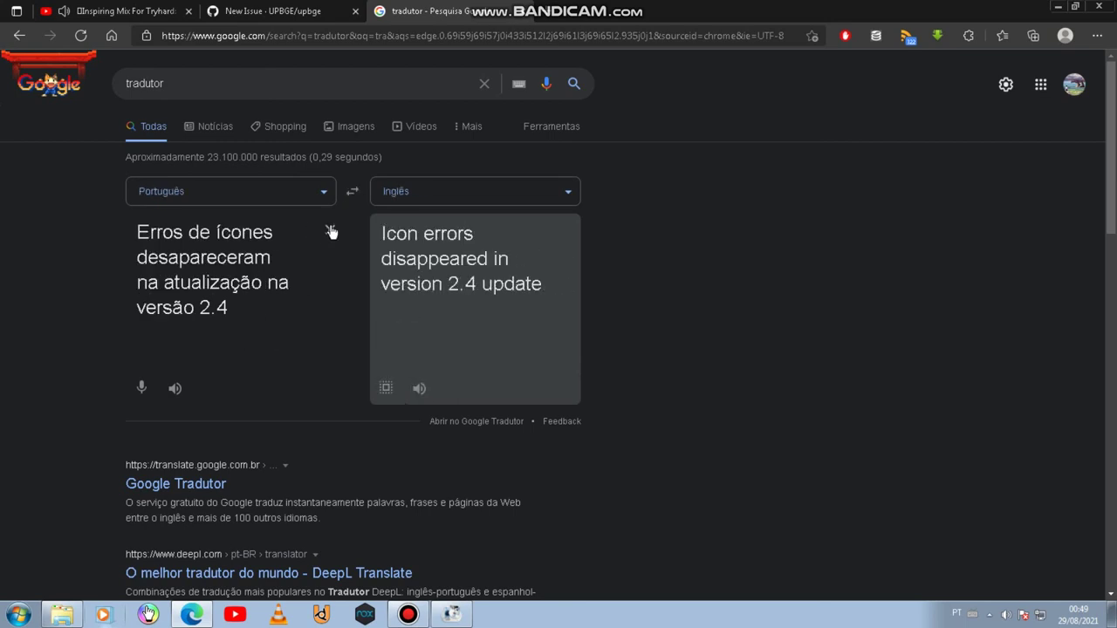
{"action": "left_click", "coordinate": [351, 193]}
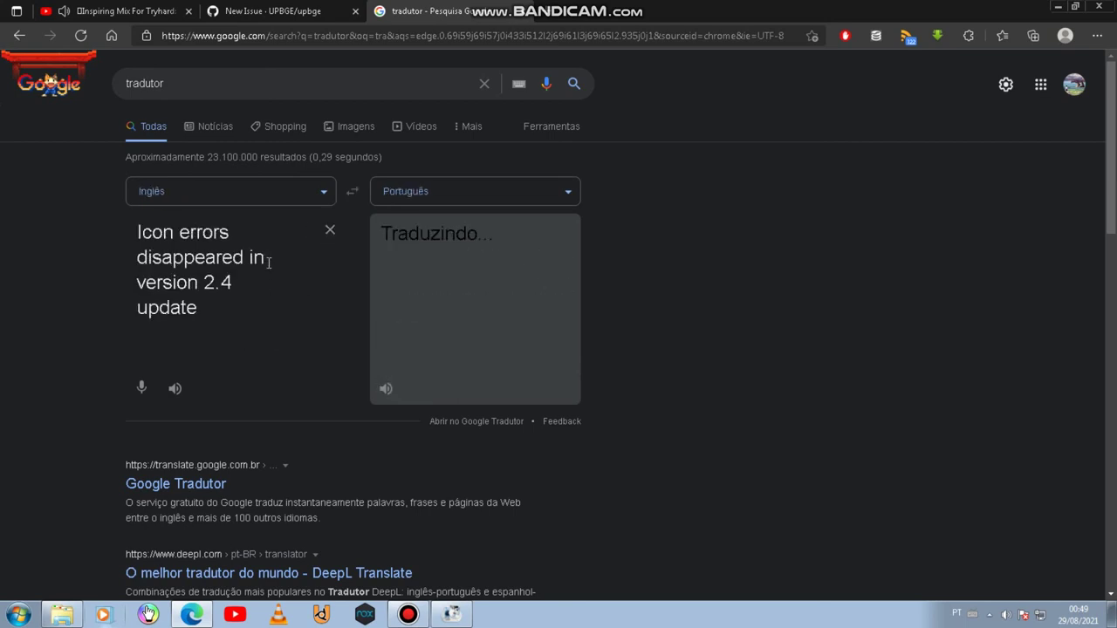
{"action": "triple_click", "coordinate": [221, 252]}
{"action": "key", "text": "ctrl+c"}
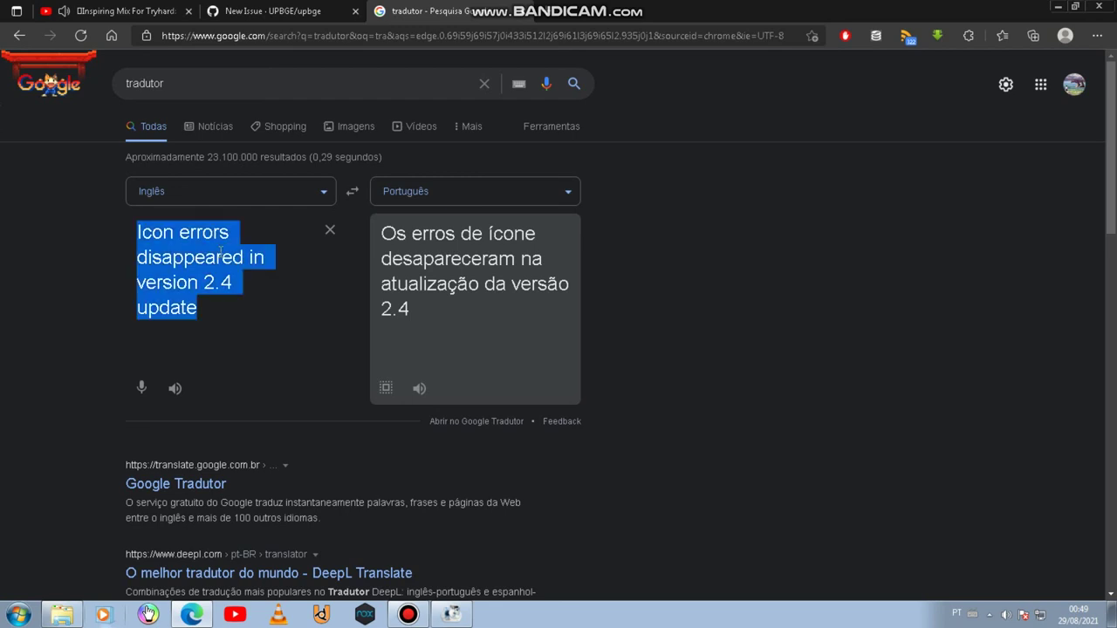
{"action": "left_click", "coordinate": [252, 11]}
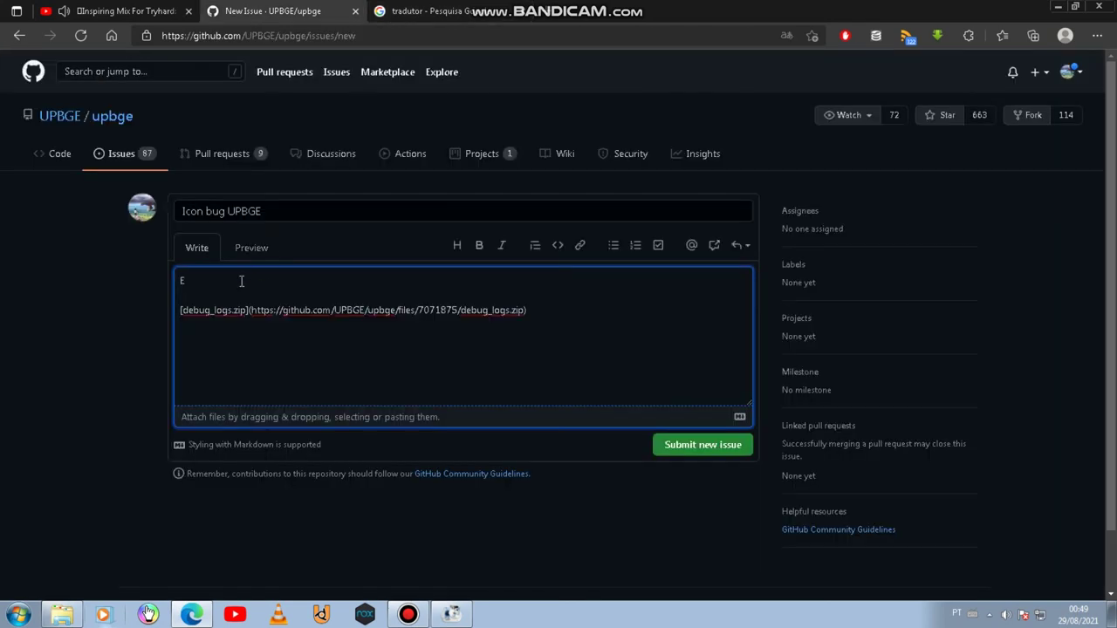
- Paste 'Icon errors disappeared in version 2.4 update' at the top of the issue description
{"action": "key", "text": "ctrl+v"}
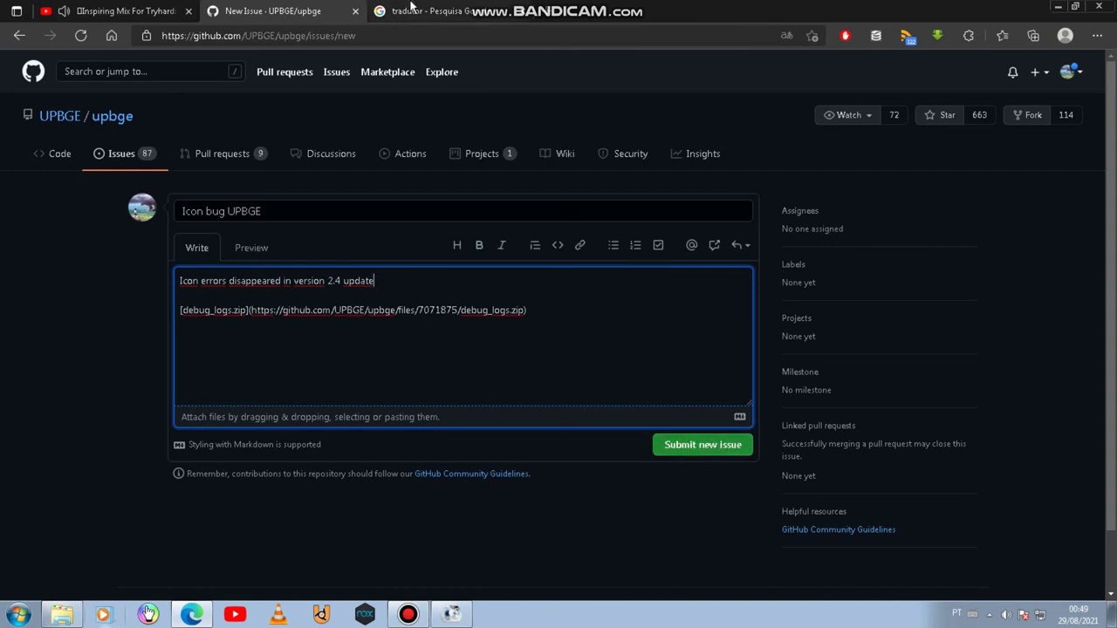
{"action": "left_click", "coordinate": [471, 11]}
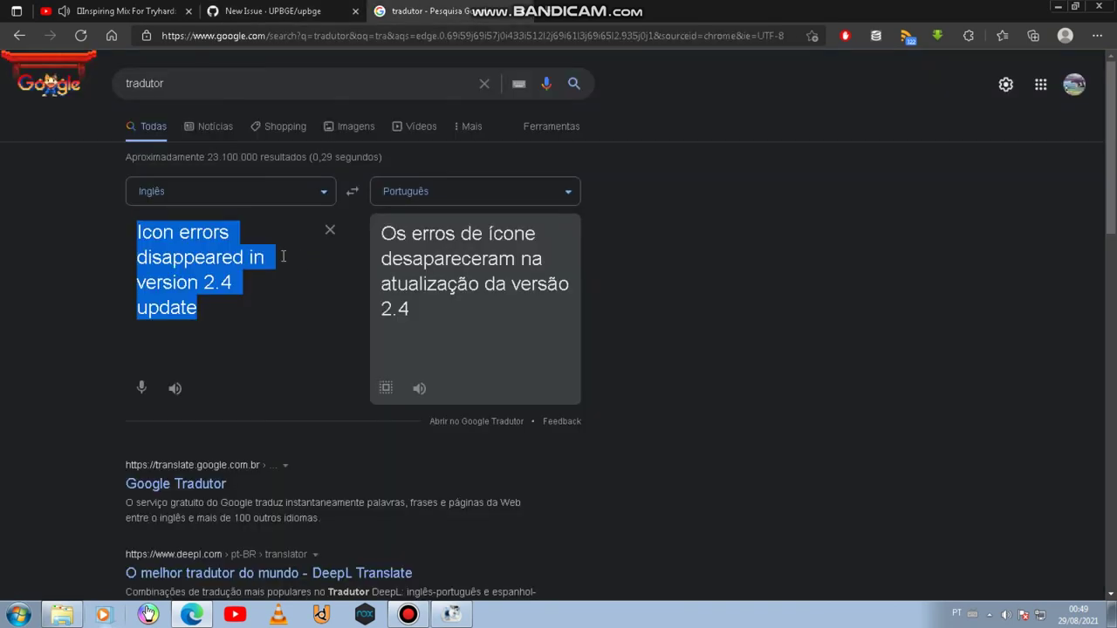
{"action": "type", "text": "pronto "}
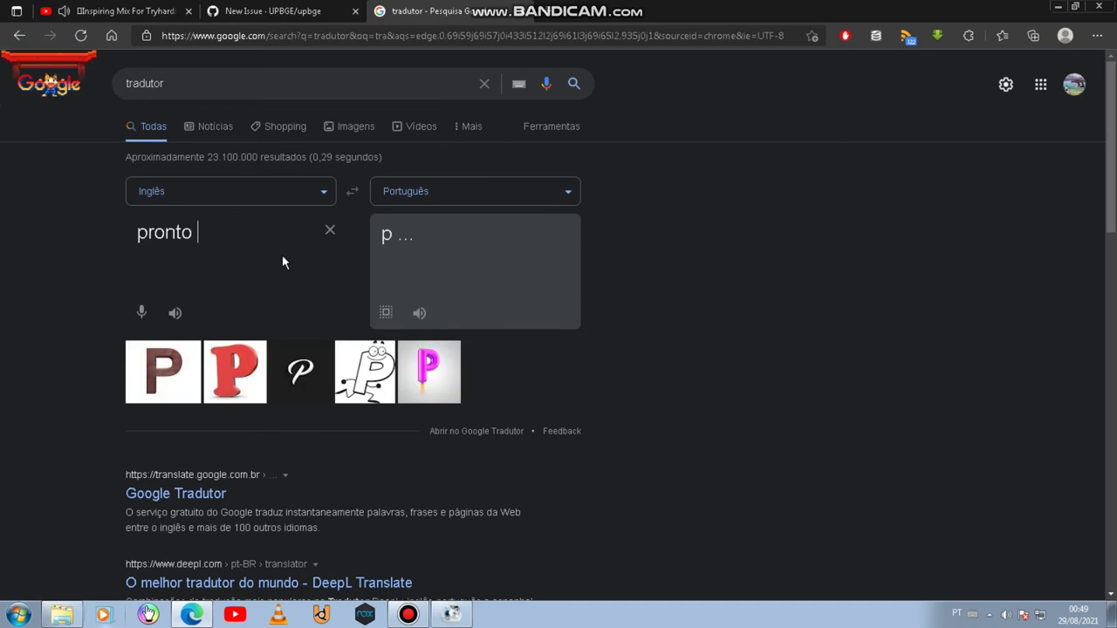
{"action": "type", "text": "so envia"}
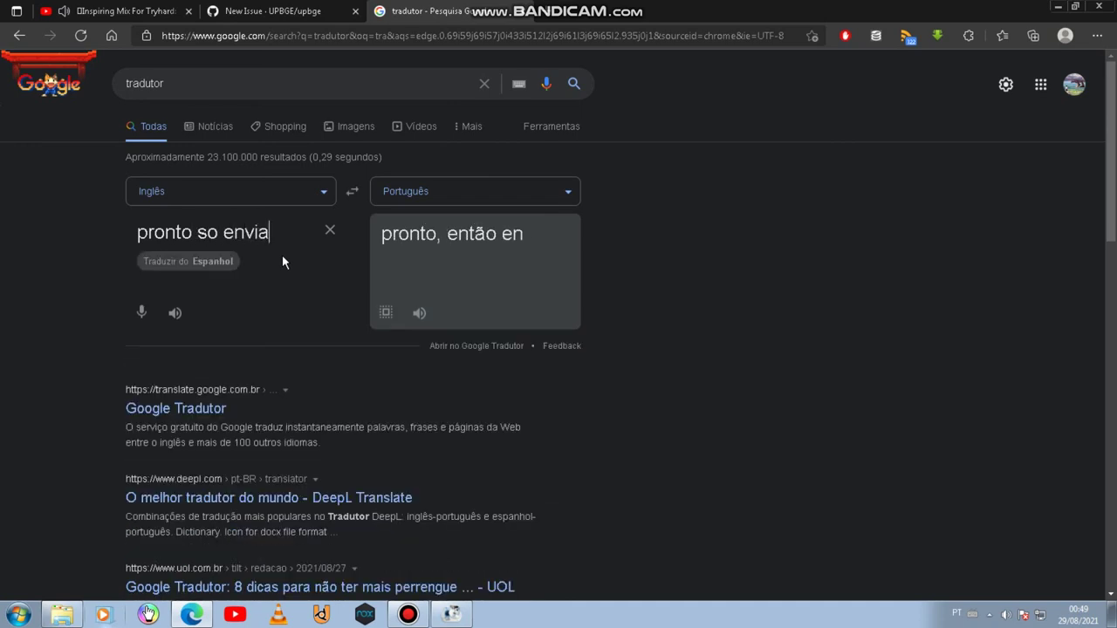
{"action": "left_click", "coordinate": [280, 11]}
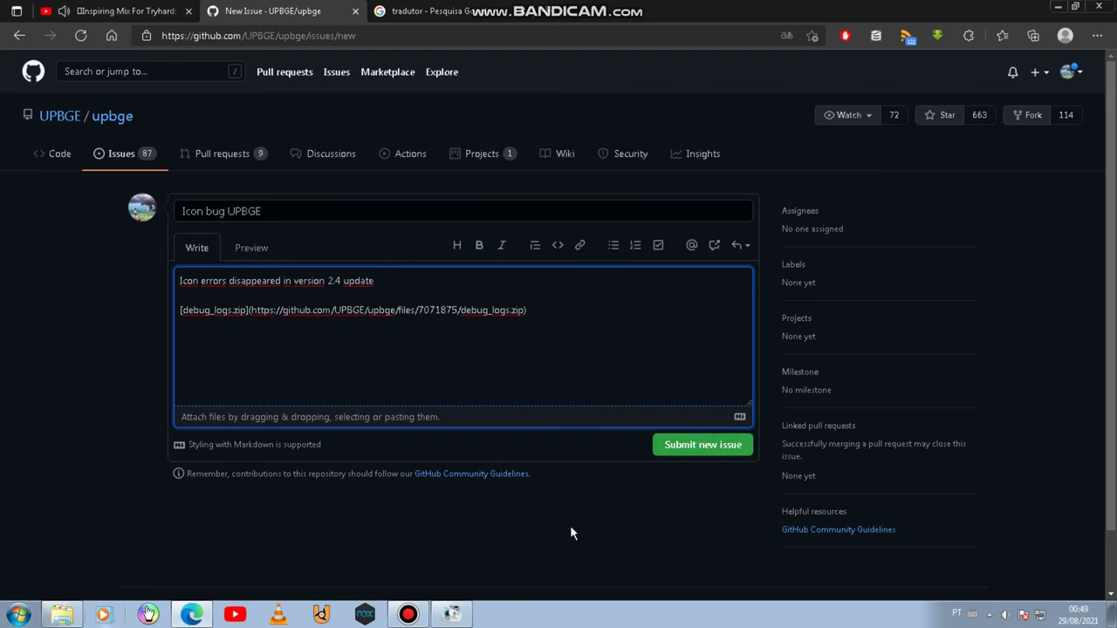
{"action": "left_click", "coordinate": [407, 614]}
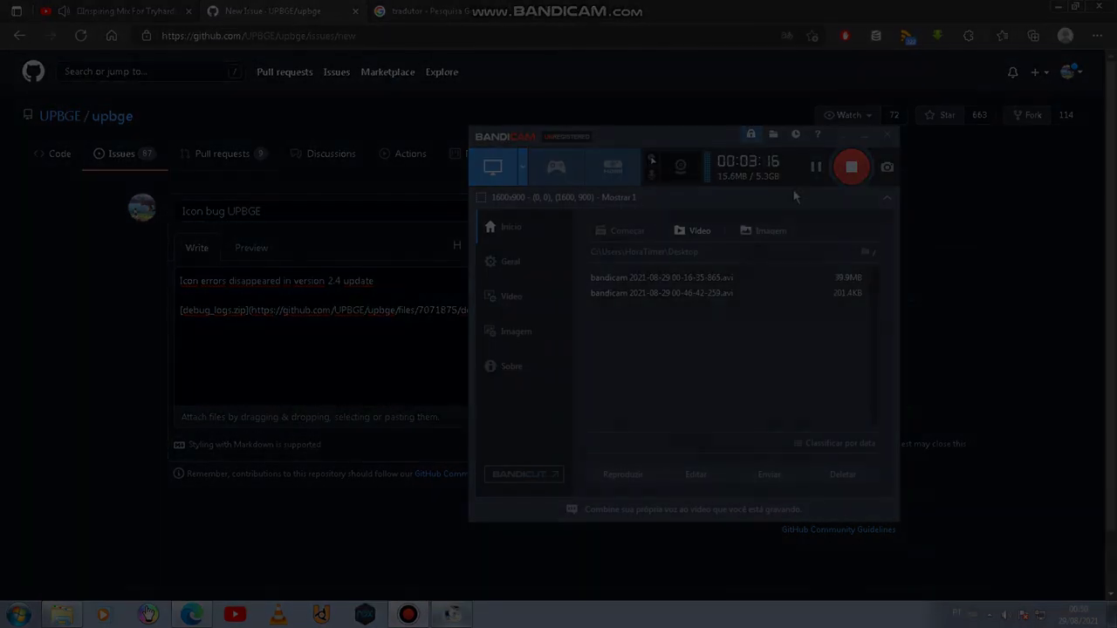